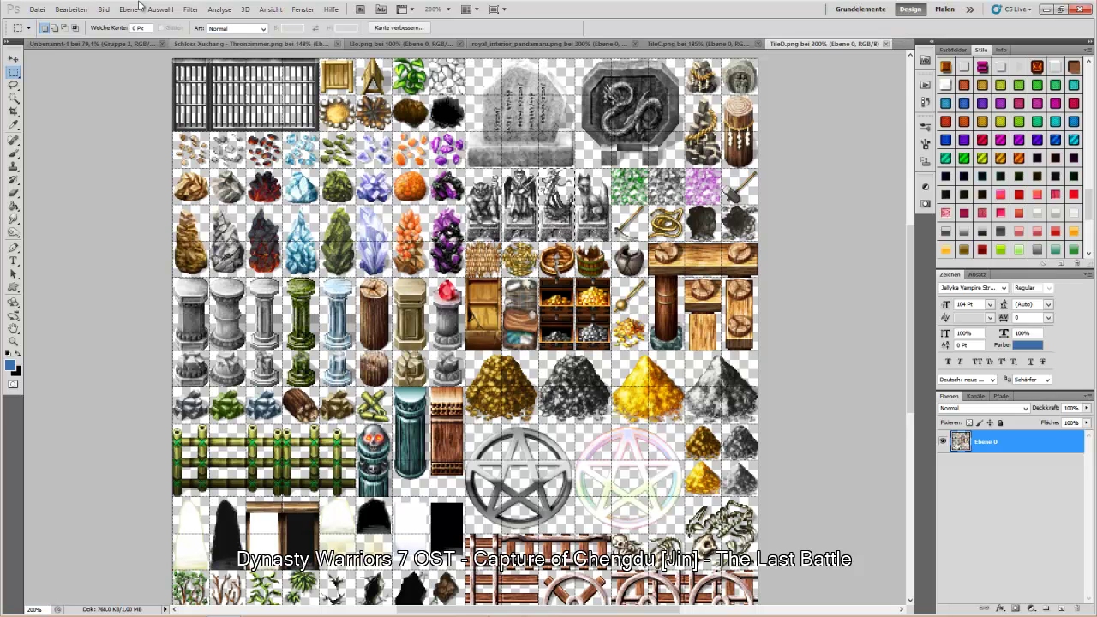
Step: Paste the copied stone dragon statue into the Schloss Xuchang throne room image and place it at the right end of the stairs
click(219, 48)
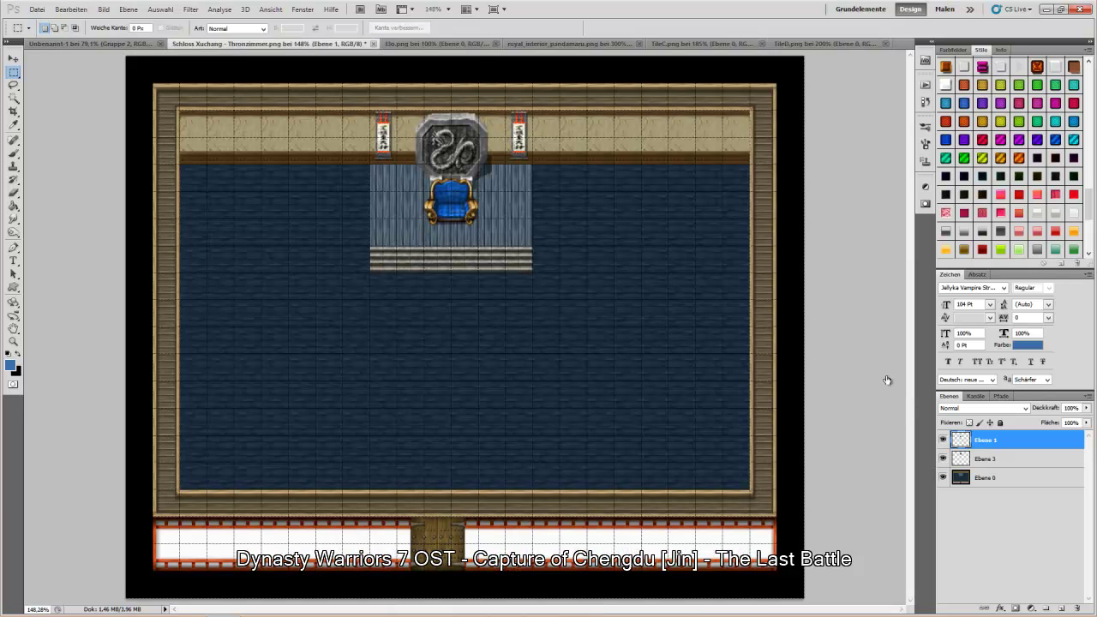
key(ctrl+v)
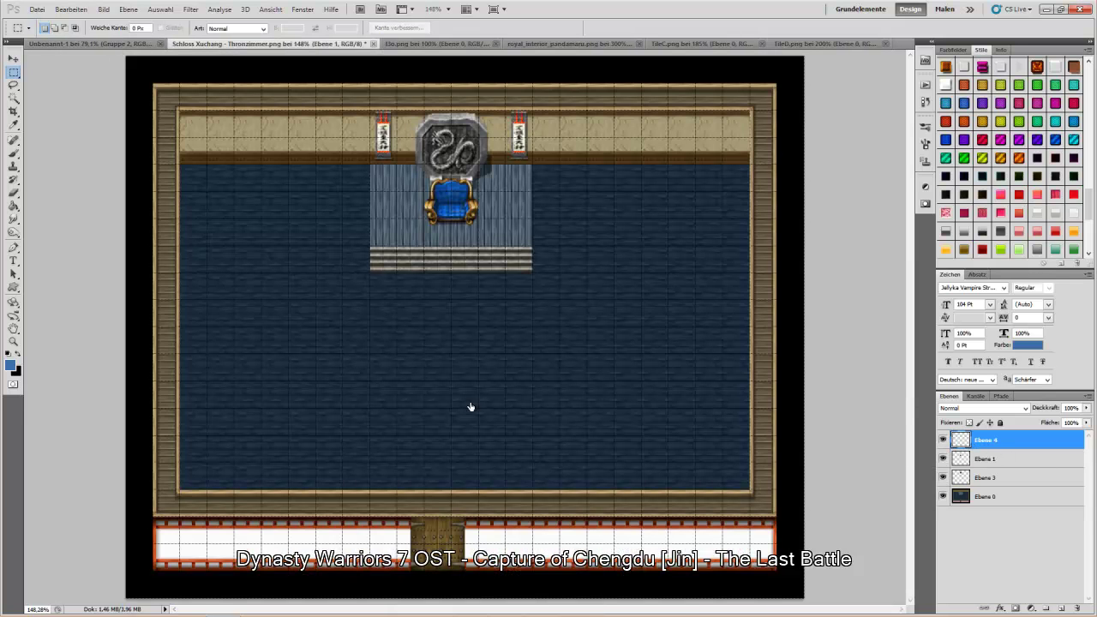
click(18, 57)
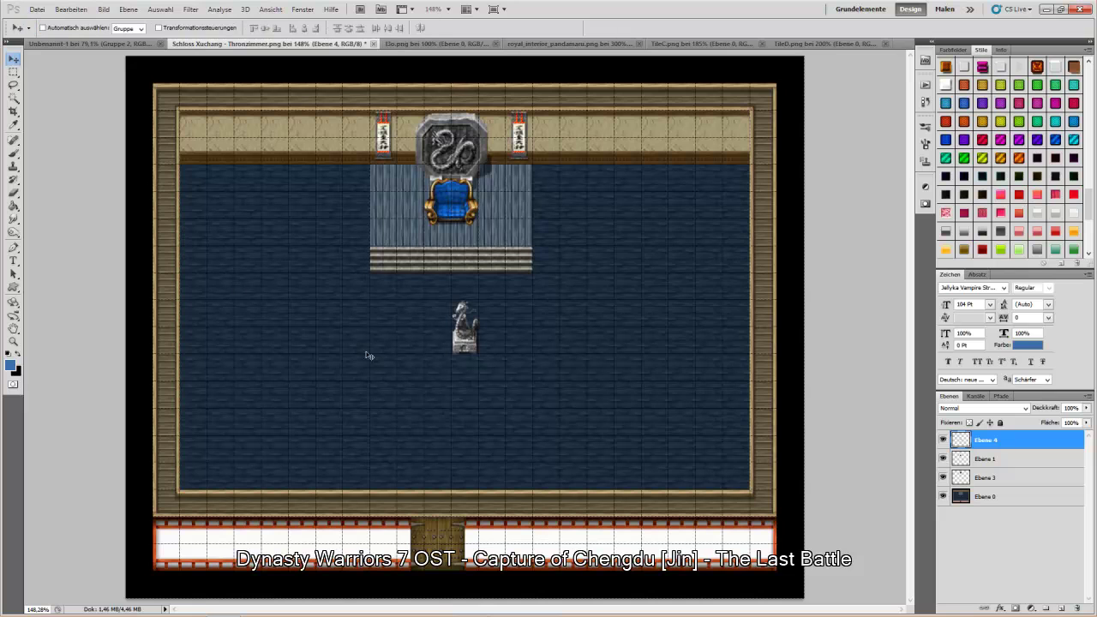
drag(479, 336, 529, 289)
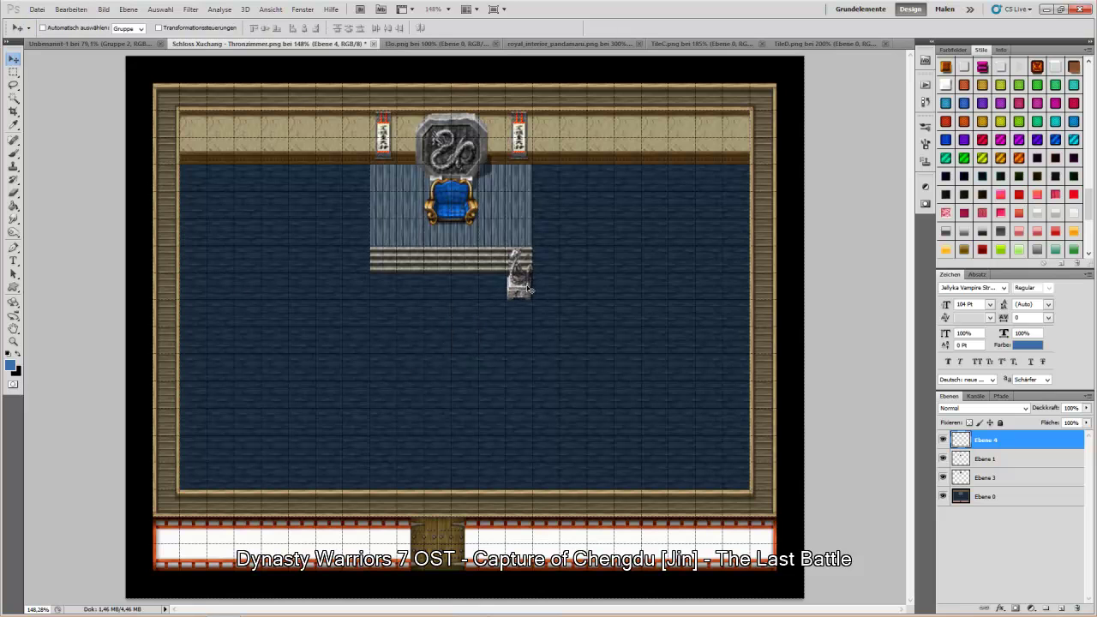
Step: Paste a second dragon statue, flip it horizontally and place it at the left end of the stairs
key(ctrl+v)
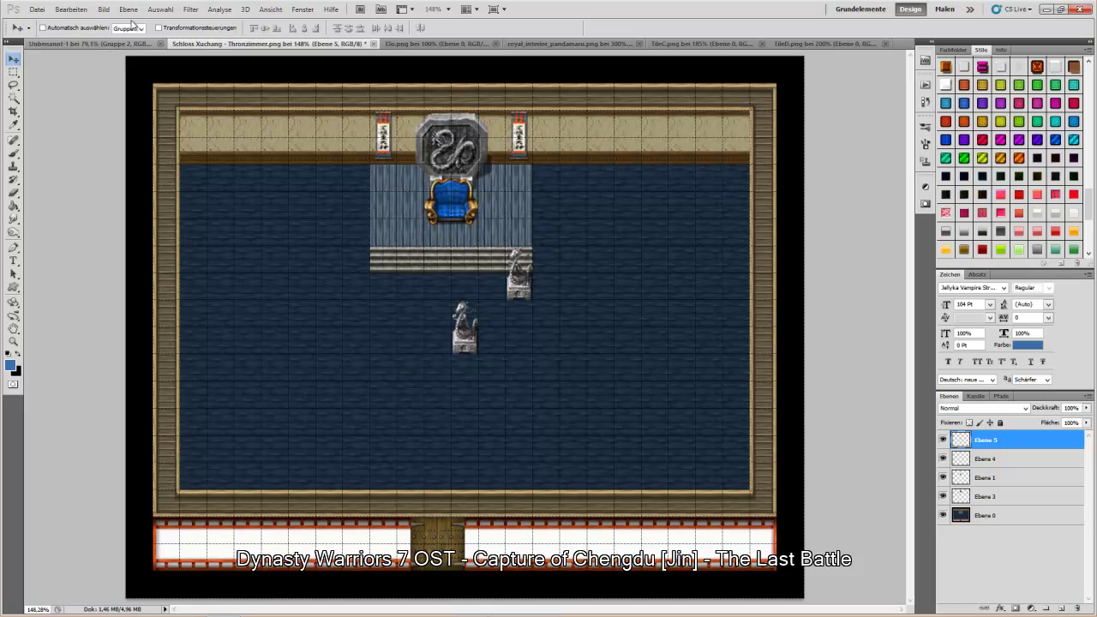
click(104, 10)
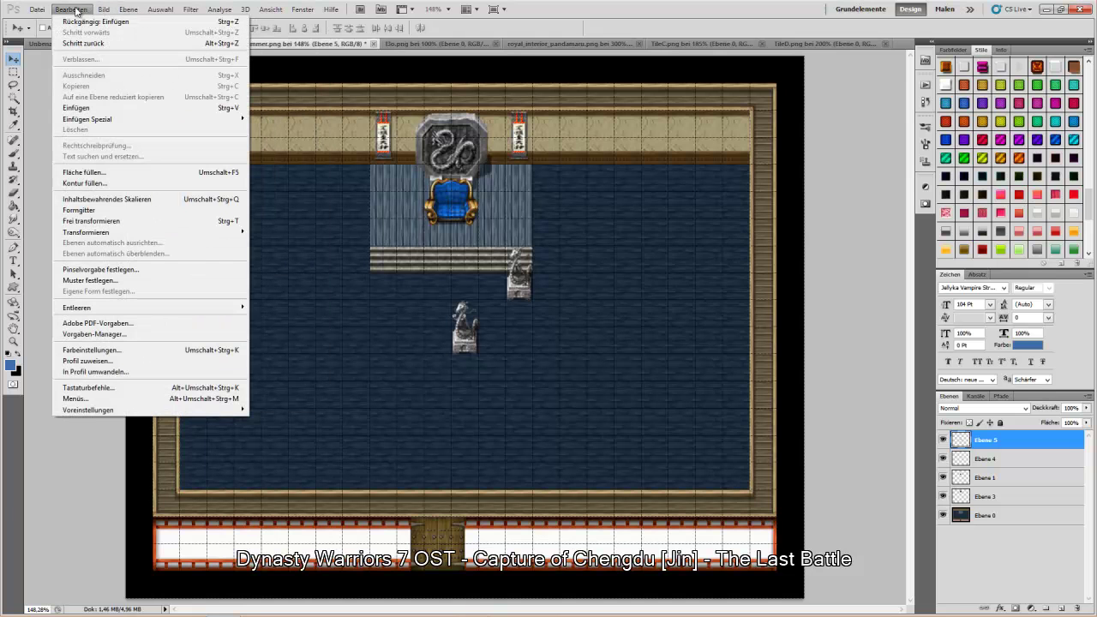
mouse_move(187, 233)
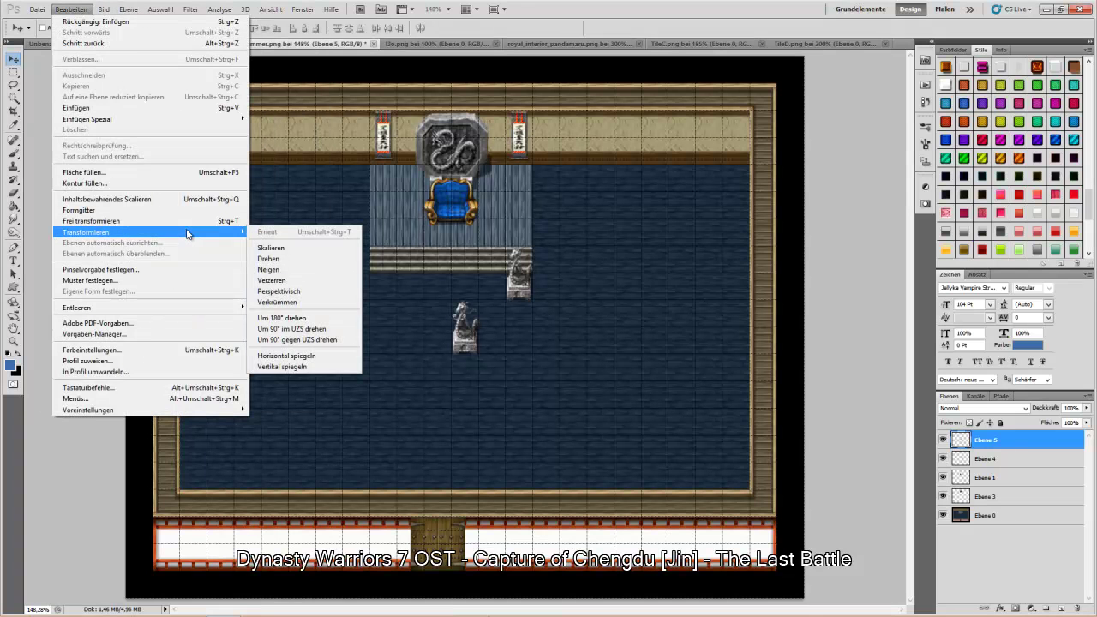
click(307, 355)
drag(464, 350, 381, 294)
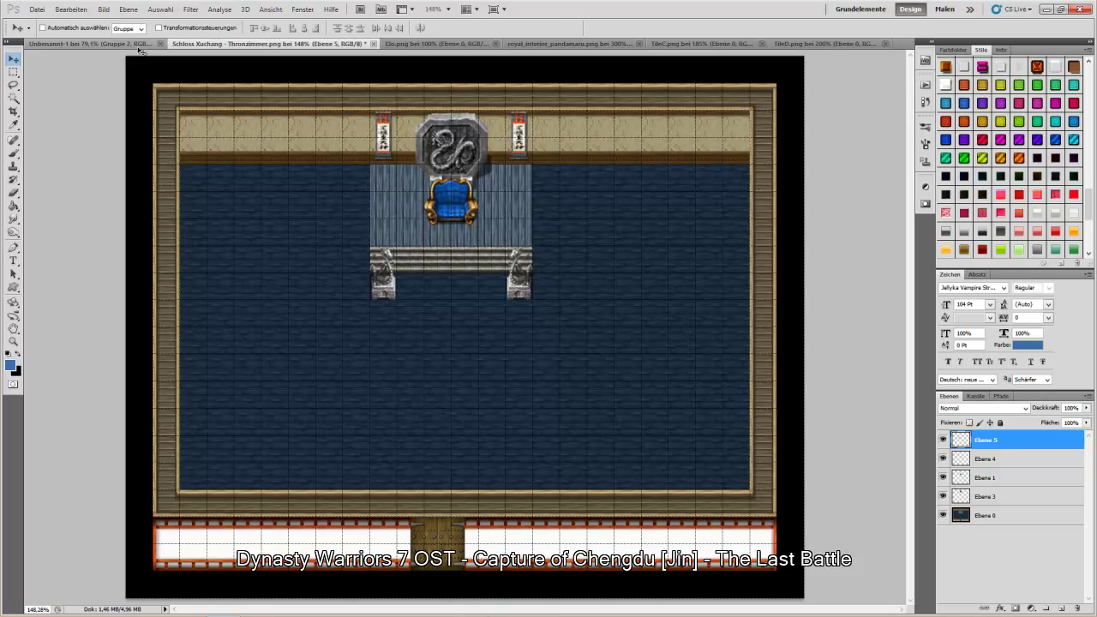
Step: Bring the arched red lattice window from TileC.png into the throne room image and place it on the left half of the lower outer wall
click(788, 47)
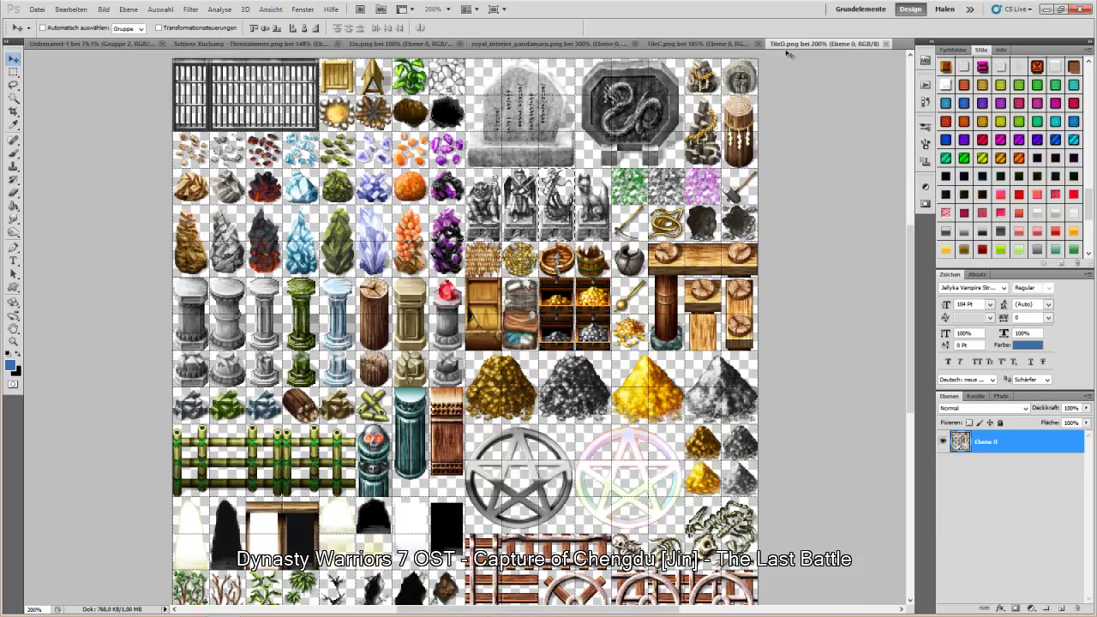
click(13, 72)
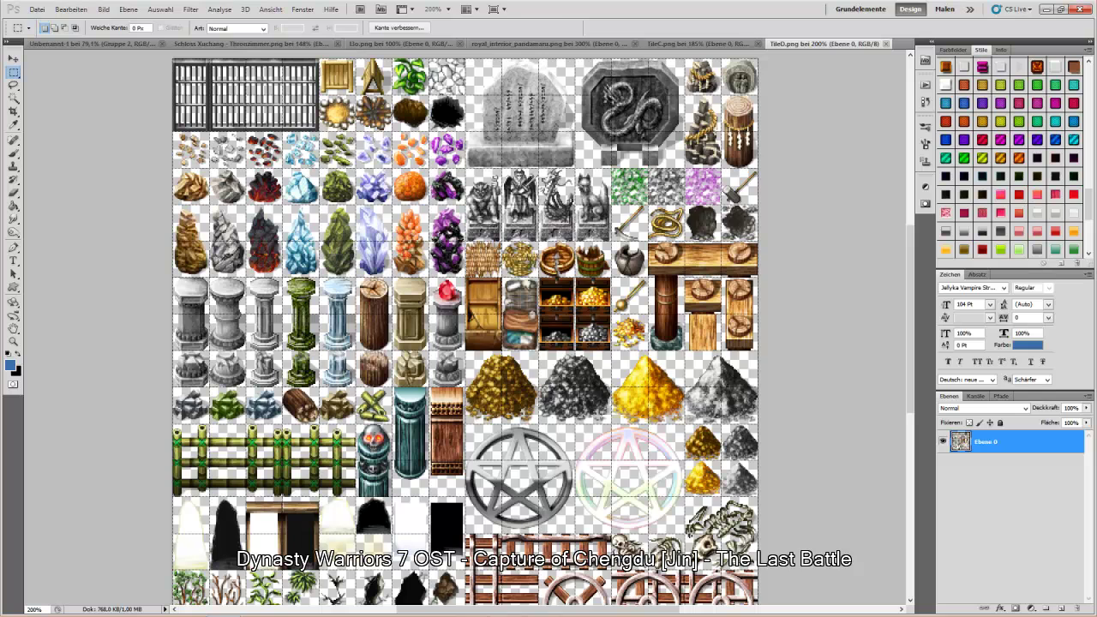
scroll(466, 326, down, 5)
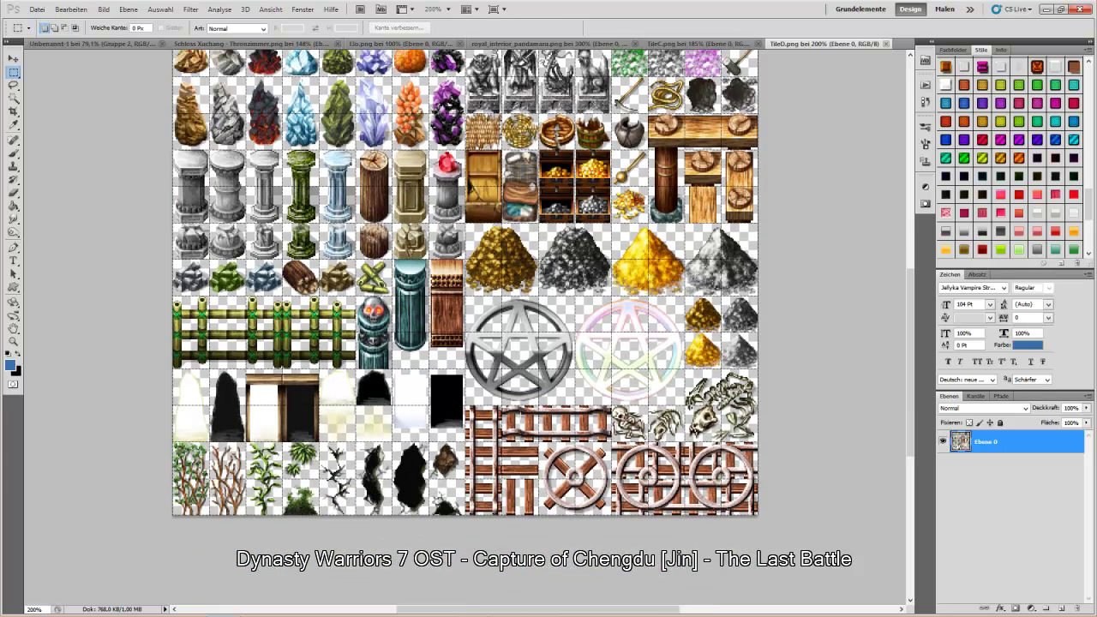
scroll(466, 326, up, 6)
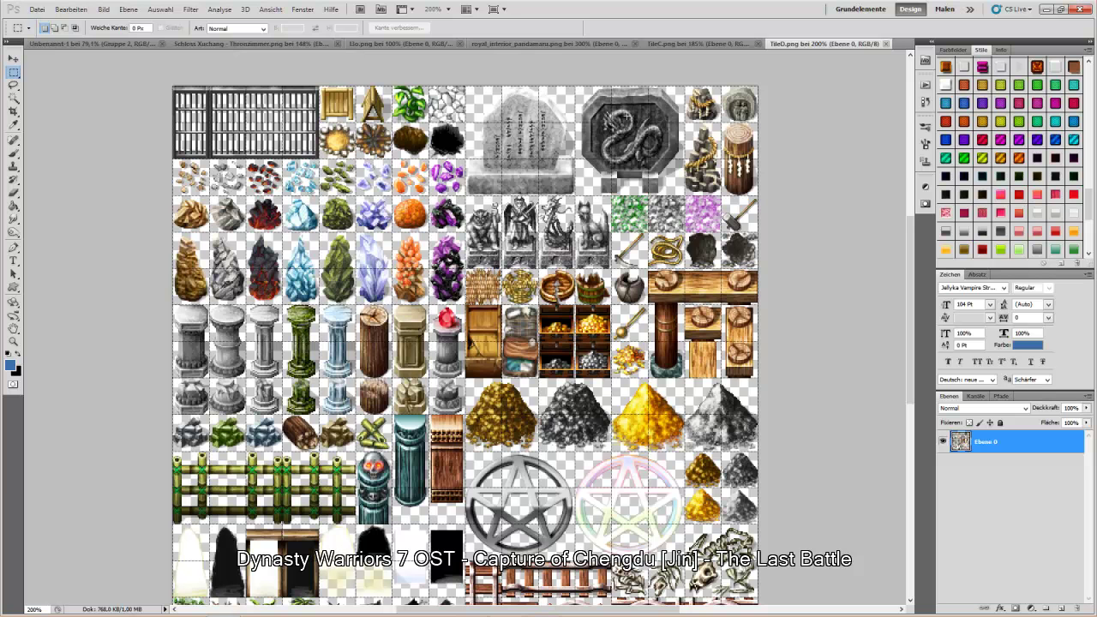
click(671, 45)
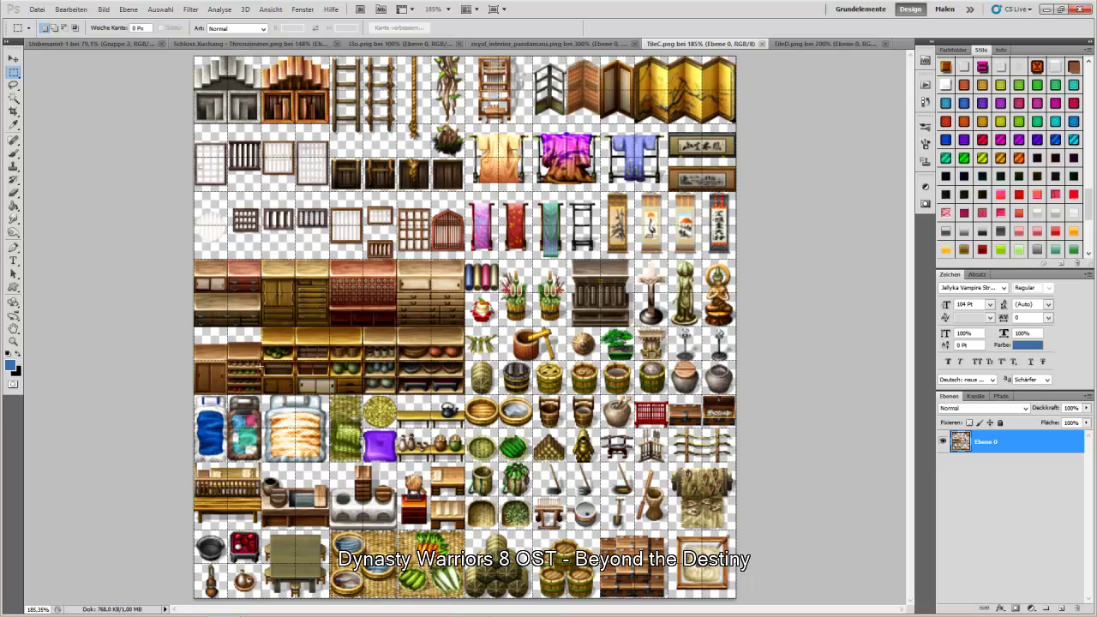
drag(432, 191, 465, 259)
click(223, 44)
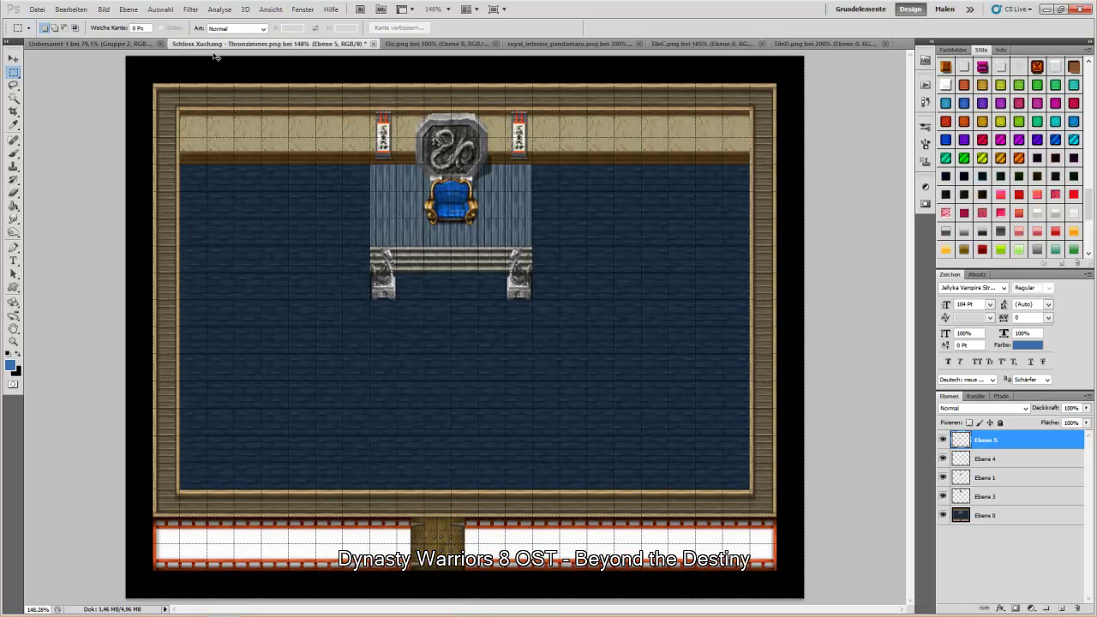
key(ctrl+v)
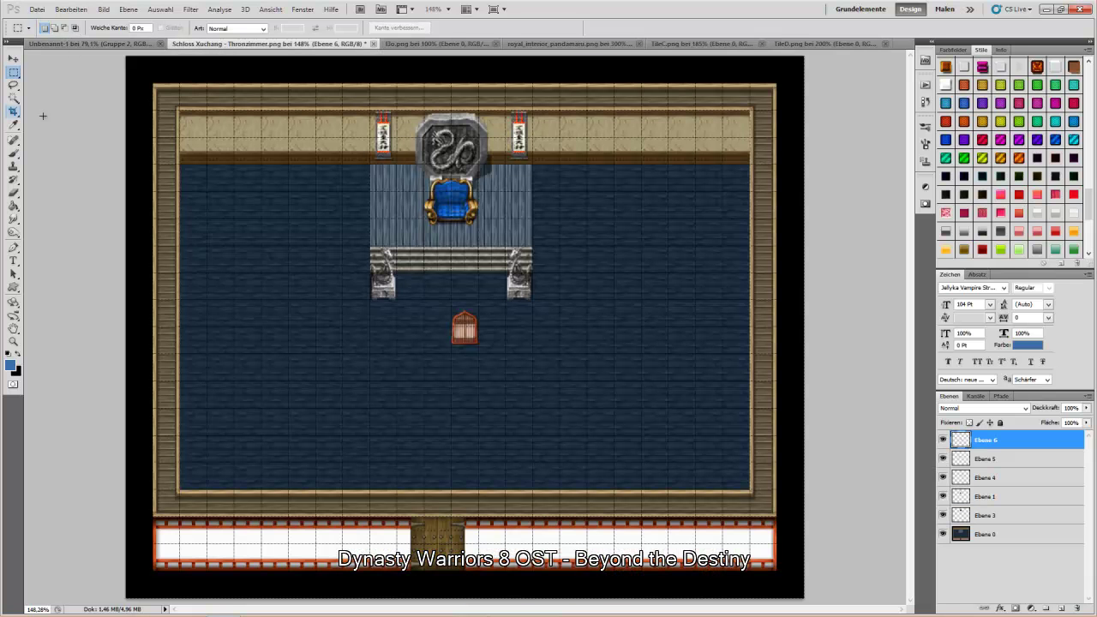
click(13, 58)
drag(449, 361, 231, 550)
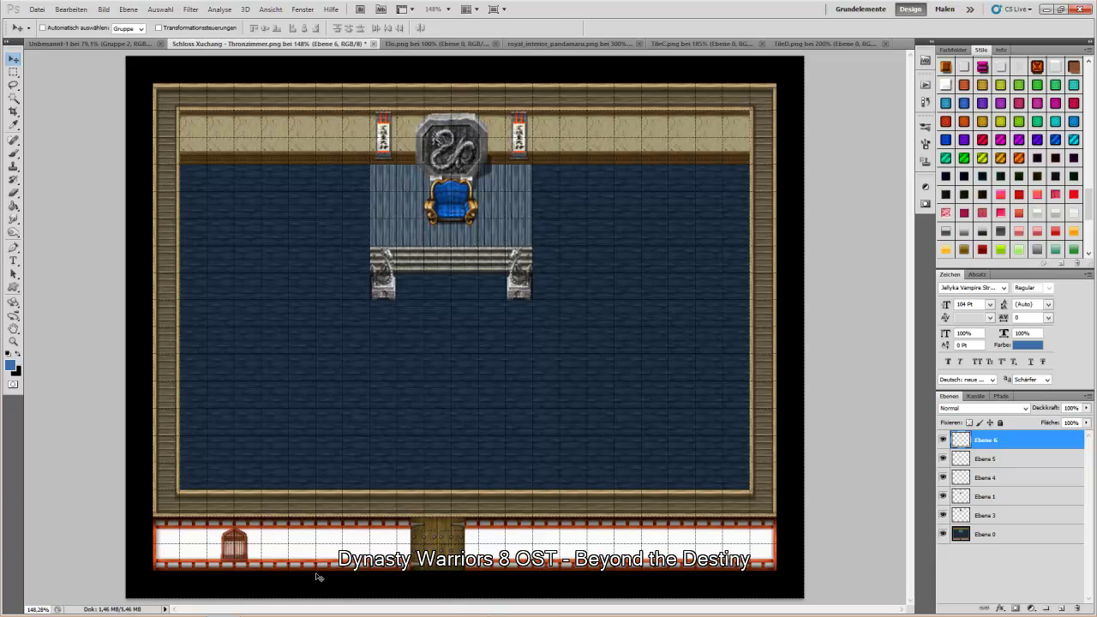
Step: Paste a second arched window on the right half of the outer wall and shift the left window one tile to the right
key(ctrl+v)
drag(464, 329, 587, 545)
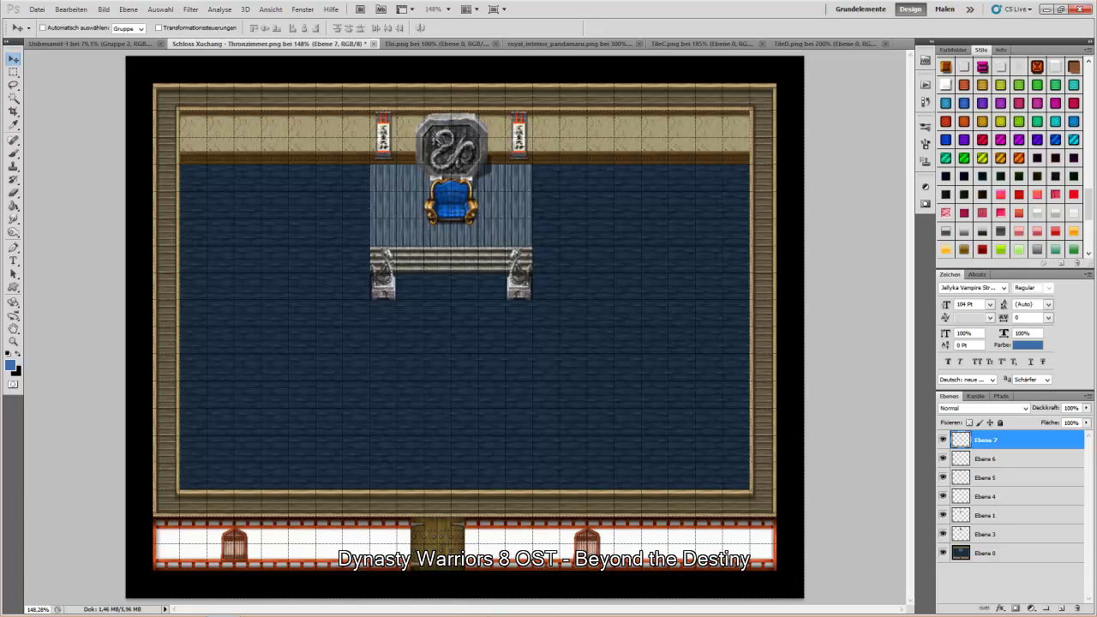
right_click(240, 551)
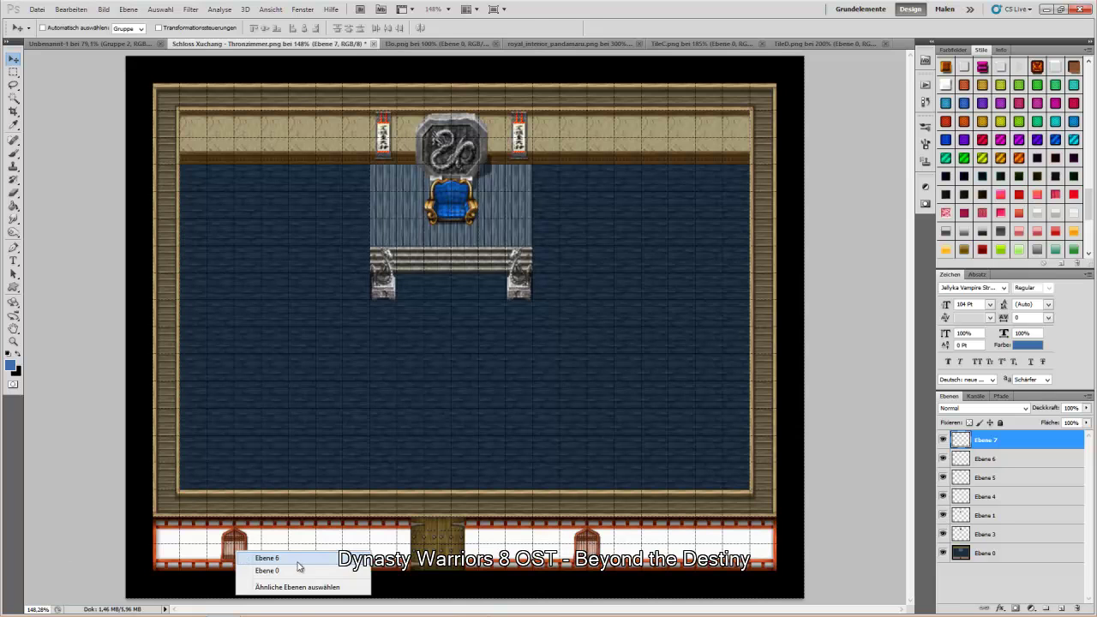
click(248, 558)
drag(247, 557, 274, 557)
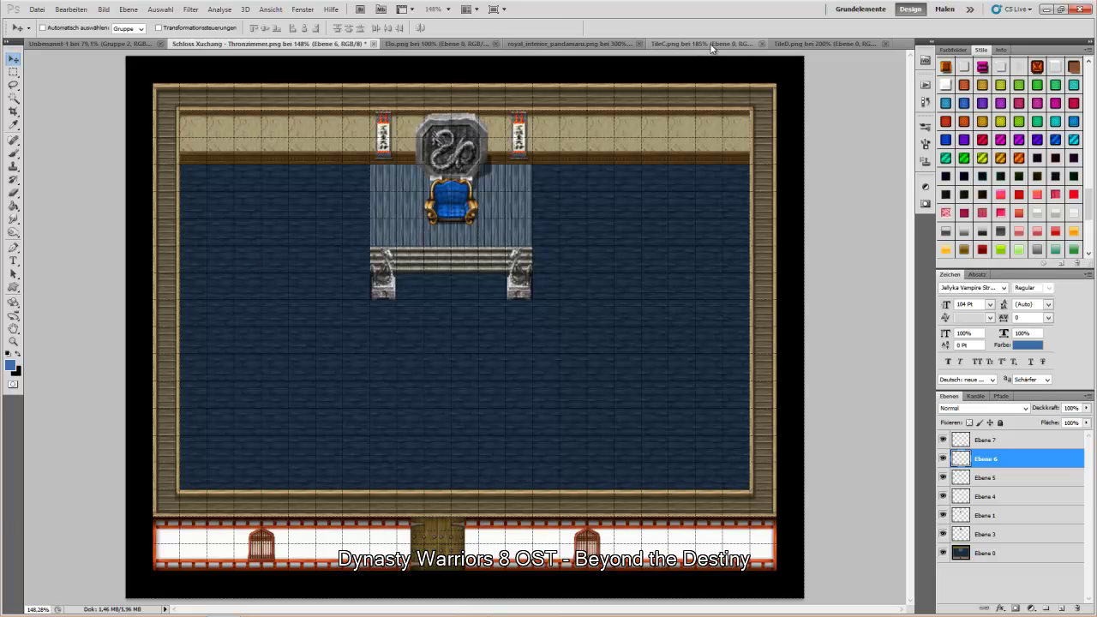
Step: Look through the TileD, TileC and royal_interior_pandamaru tilesets for further throne room furnishings, comparing them with the room image
click(798, 45)
click(14, 72)
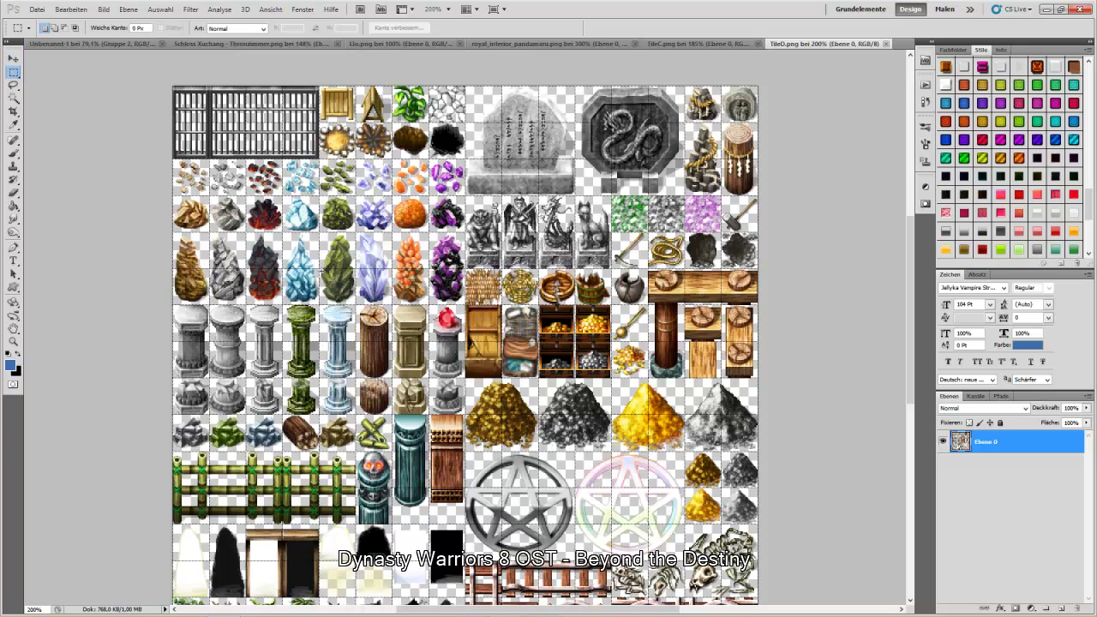
scroll(433, 351, down, 5)
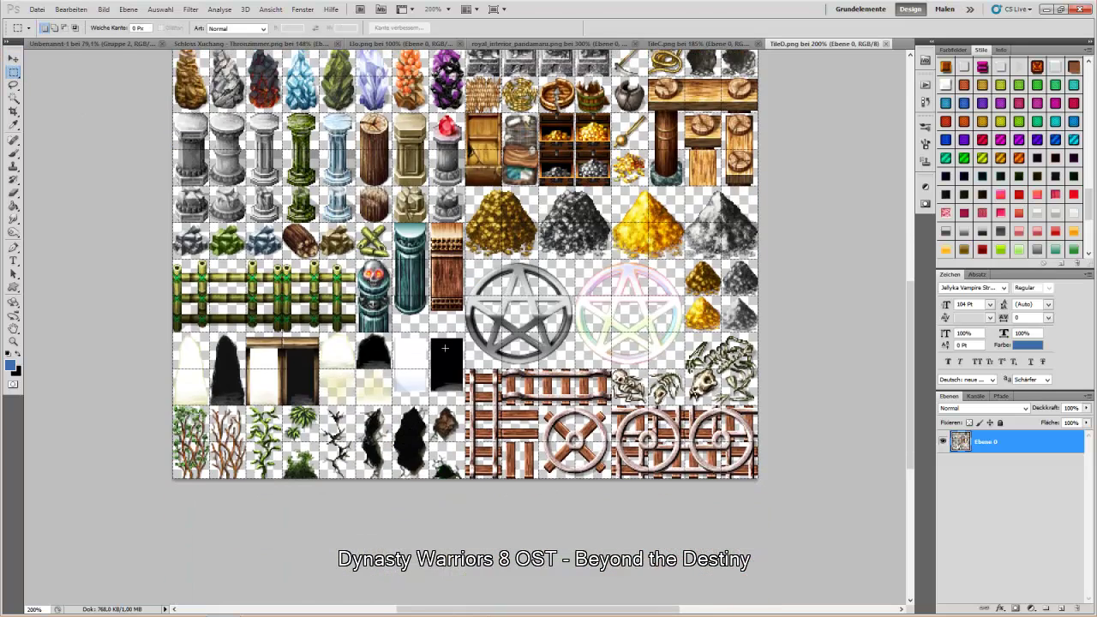
scroll(447, 347, up, 4)
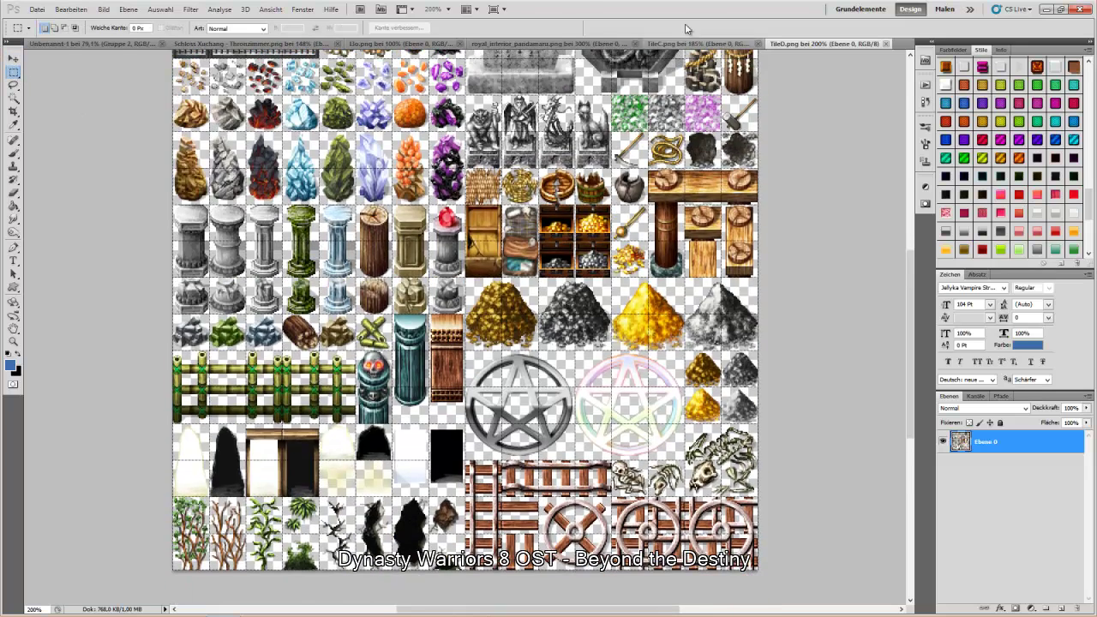
click(691, 44)
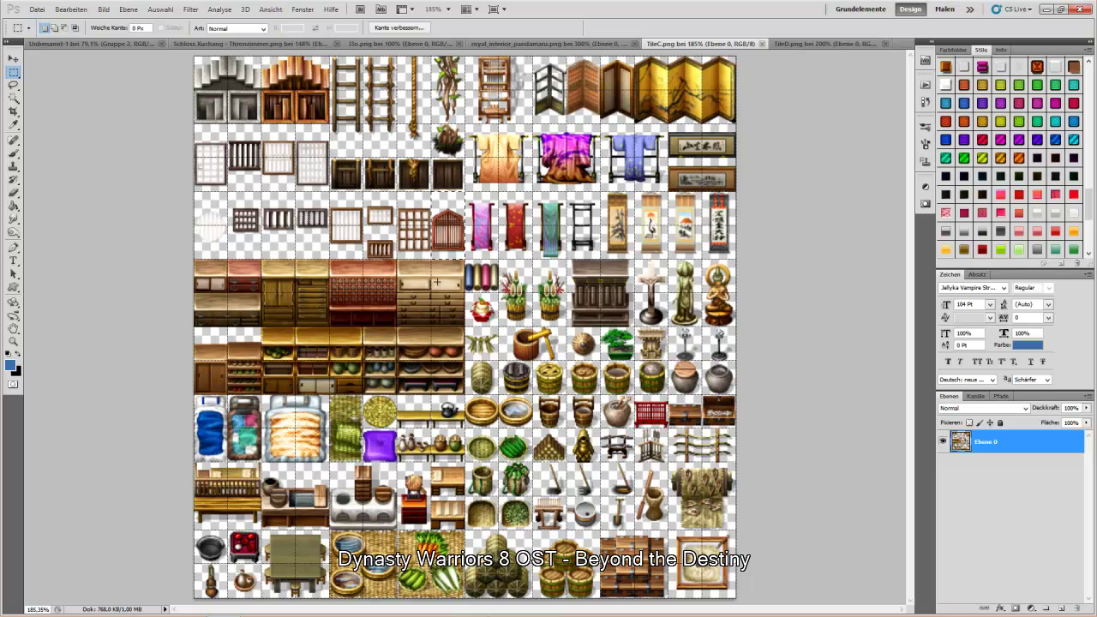
click(549, 42)
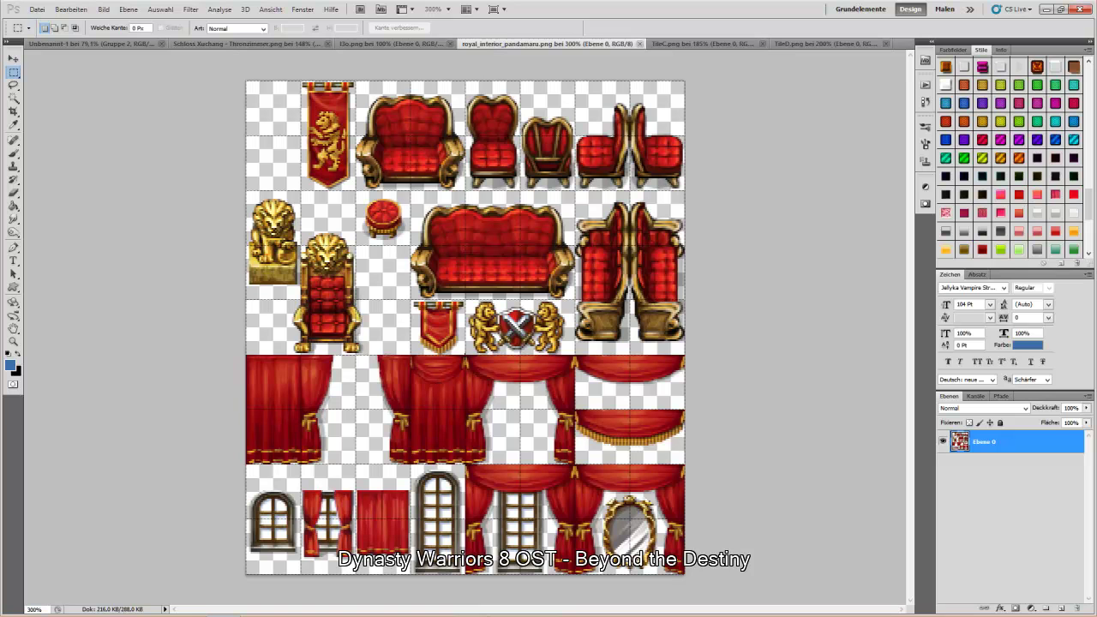
click(252, 44)
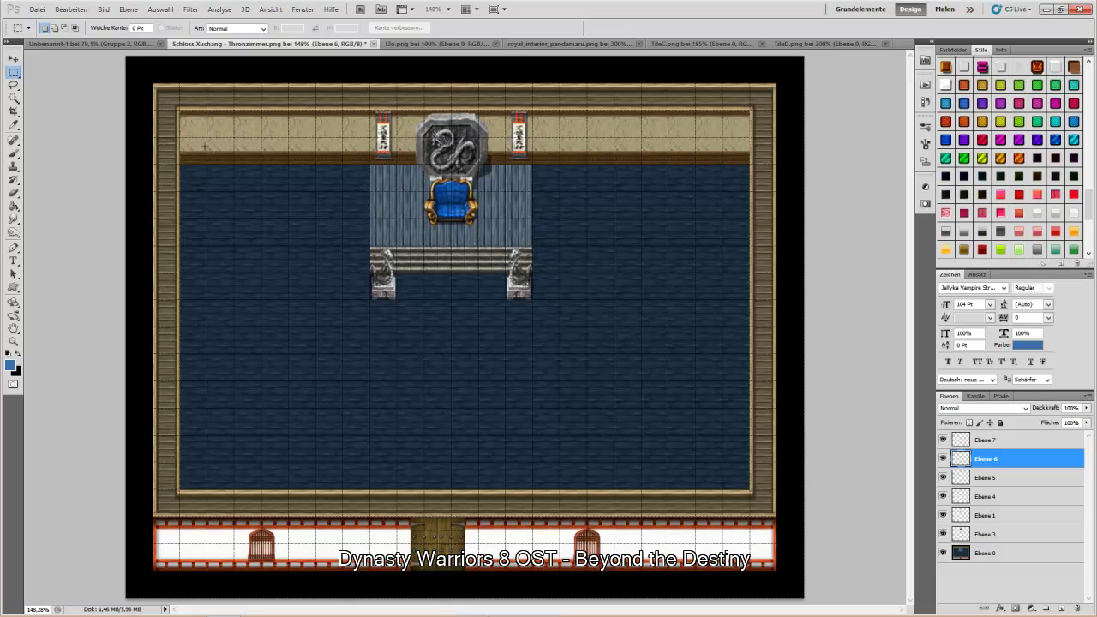
drag(179, 165, 179, 165)
key(ctrl+d)
Step: Switch to RPG Maker VX Ace, try covering the throne room's whole interior with a rectangle of transparent tiles, and undo it
click(1051, 10)
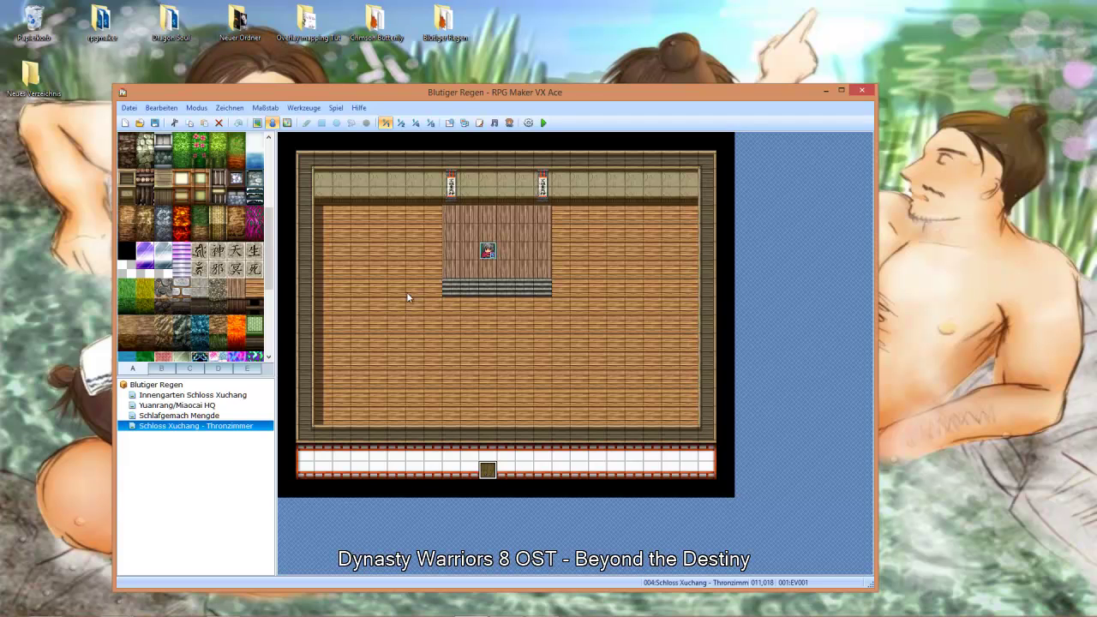
click(127, 269)
click(257, 122)
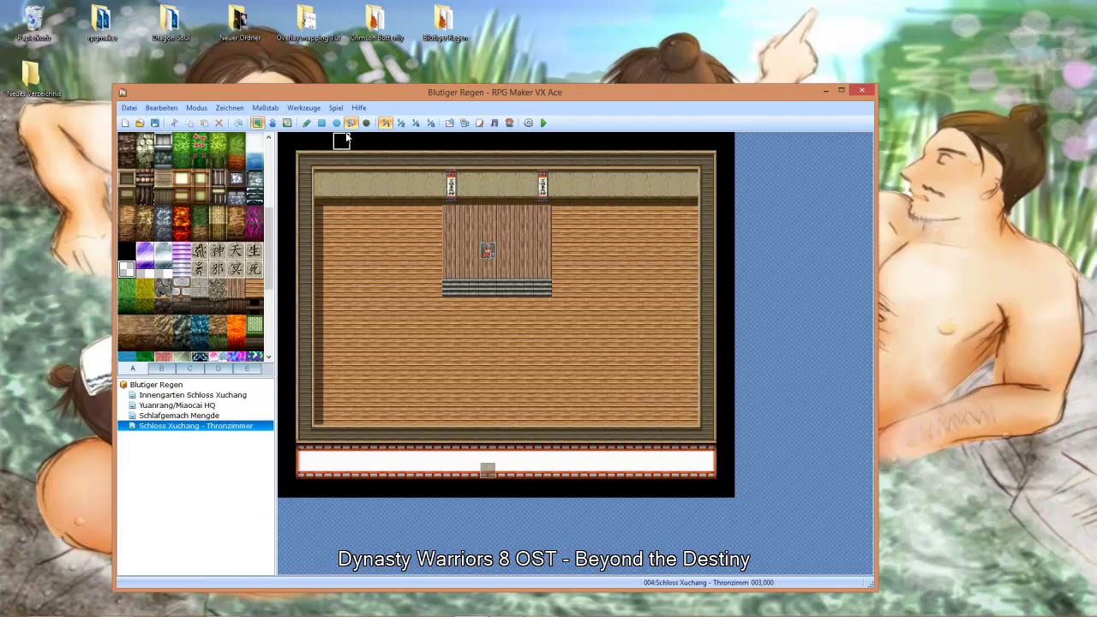
click(321, 123)
drag(335, 177, 691, 418)
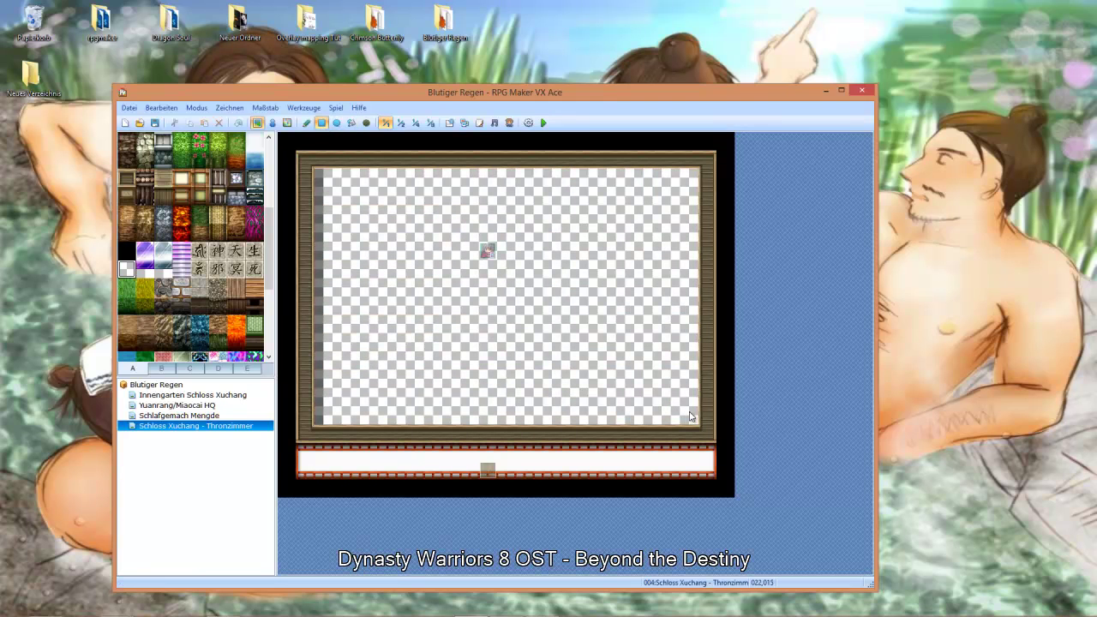
click(238, 125)
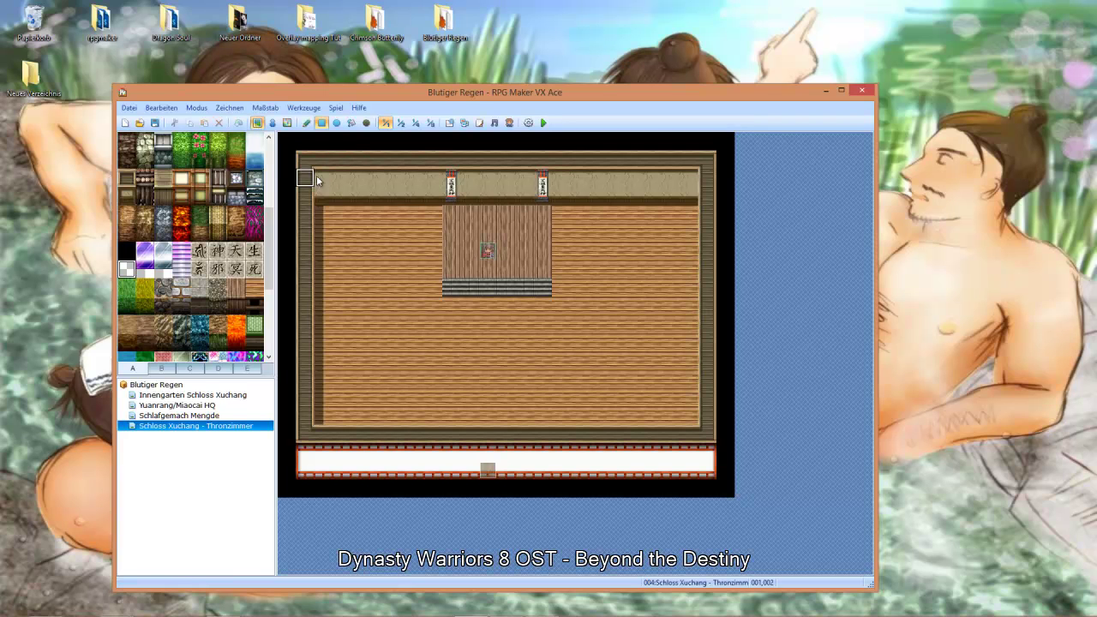
Step: Draw a one-tile-wide wall strip on each side of the throne platform down to the stairs, ending each with a wall-face tile
drag(434, 168, 433, 281)
drag(558, 175, 559, 273)
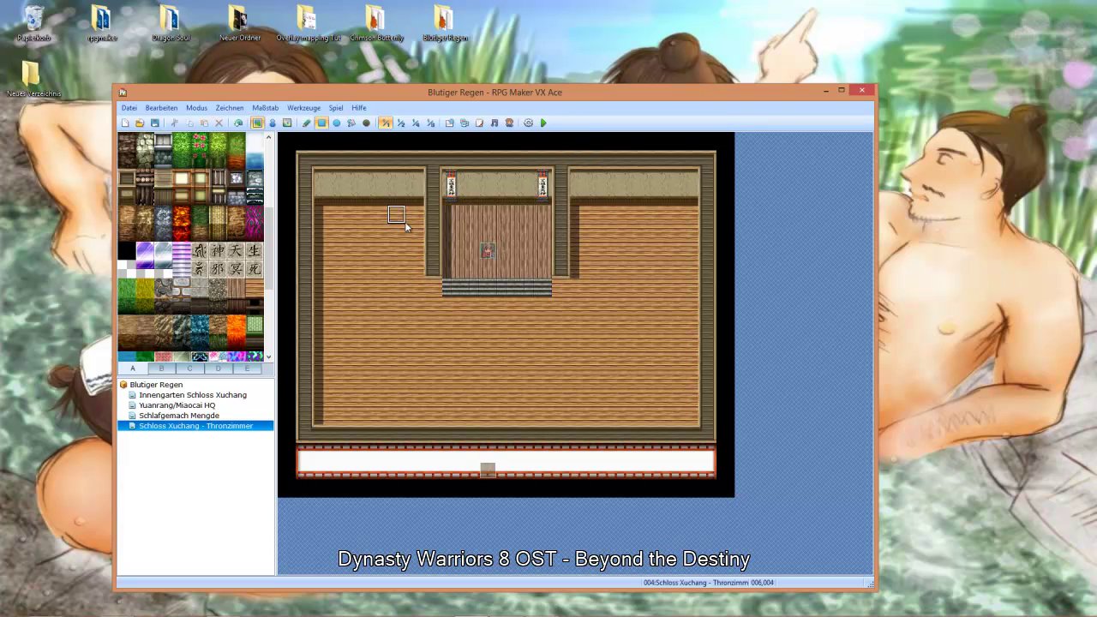
click(429, 301)
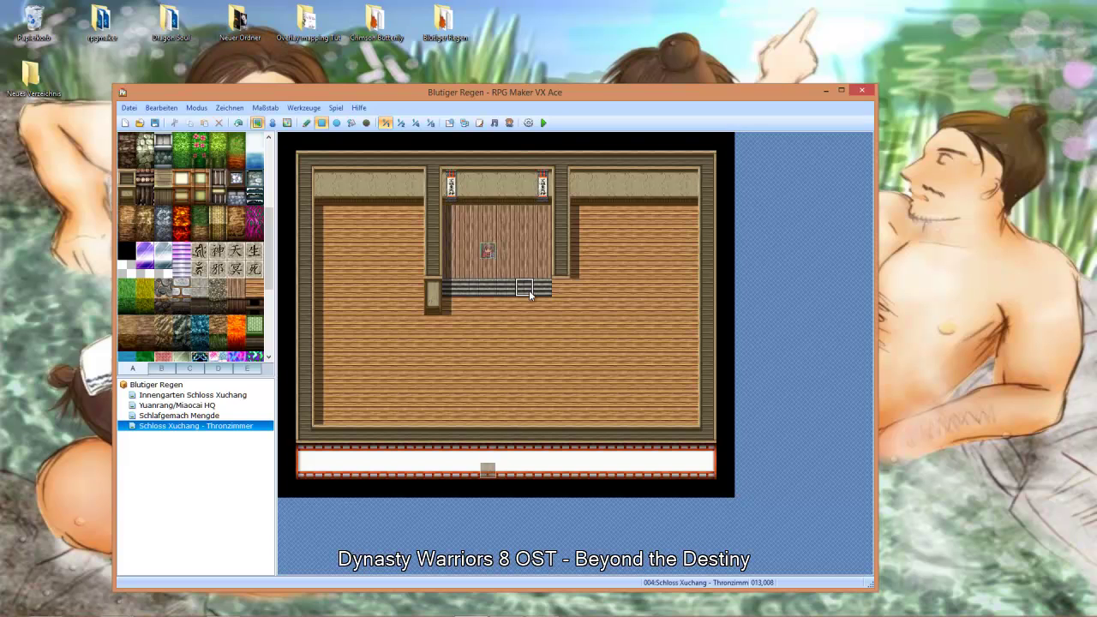
click(563, 300)
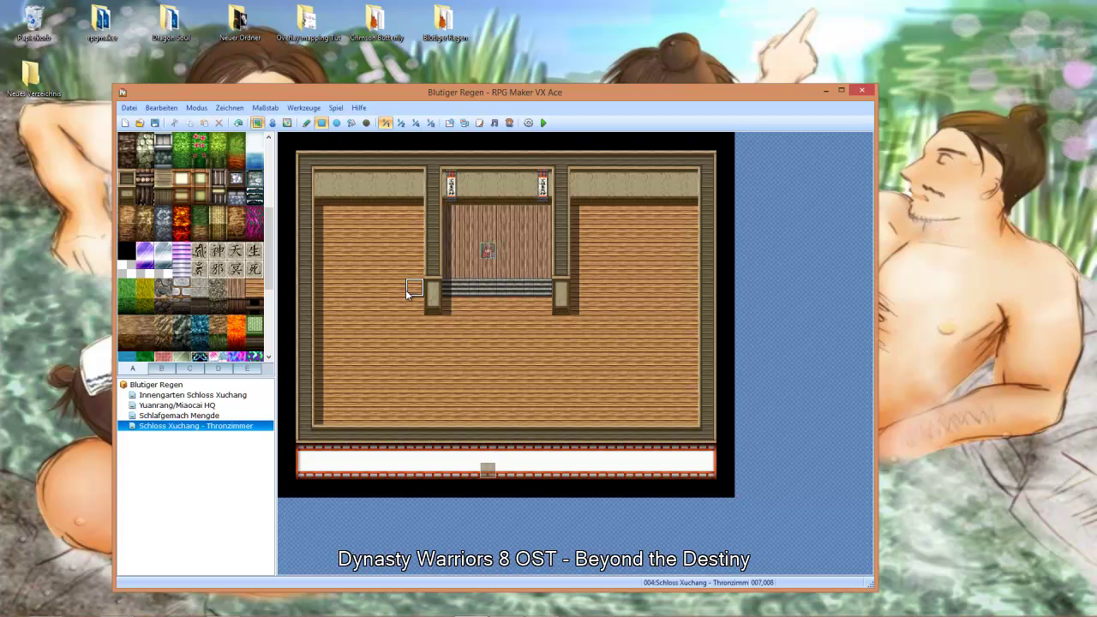
Step: Flood-fill the floor, the stairs and the throne platform with the transparent tile, keeping the walls
click(351, 123)
click(375, 306)
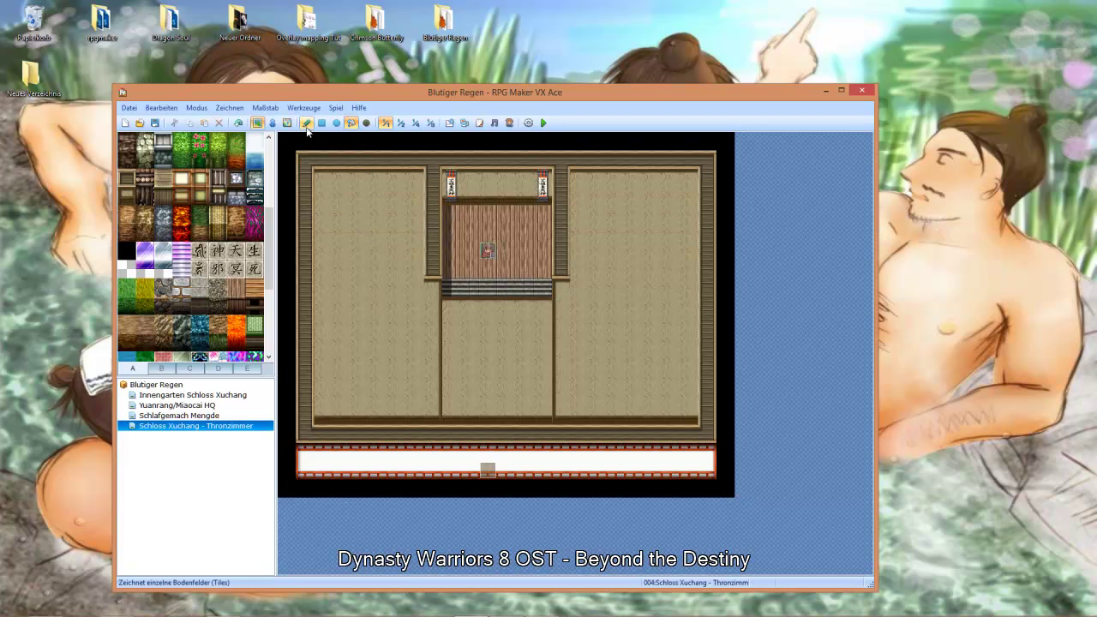
click(242, 124)
click(127, 270)
click(397, 324)
click(487, 288)
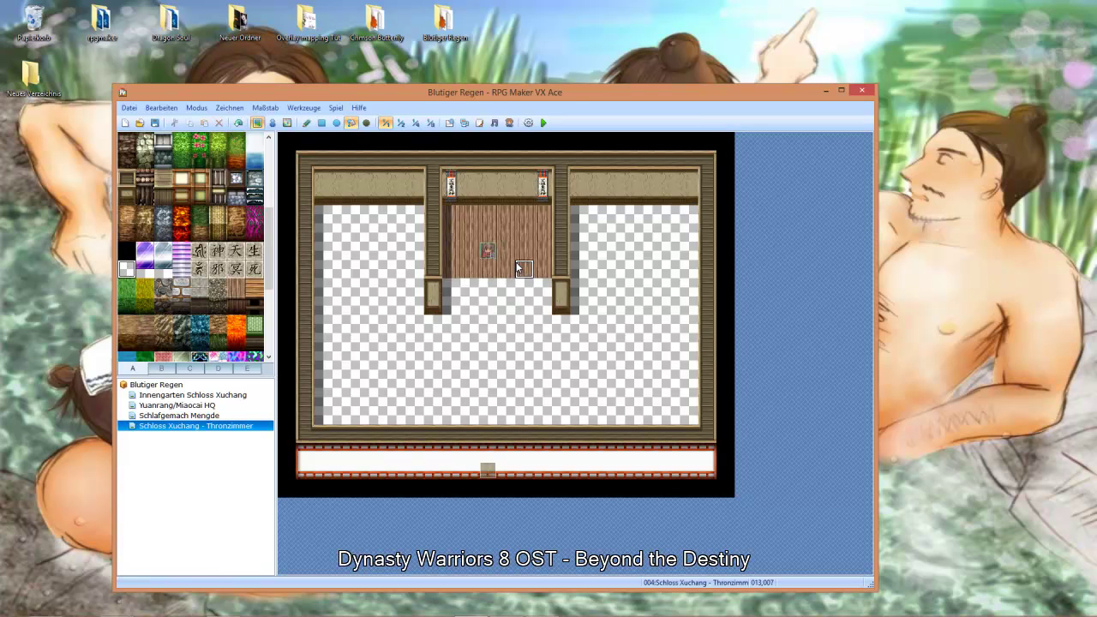
click(518, 268)
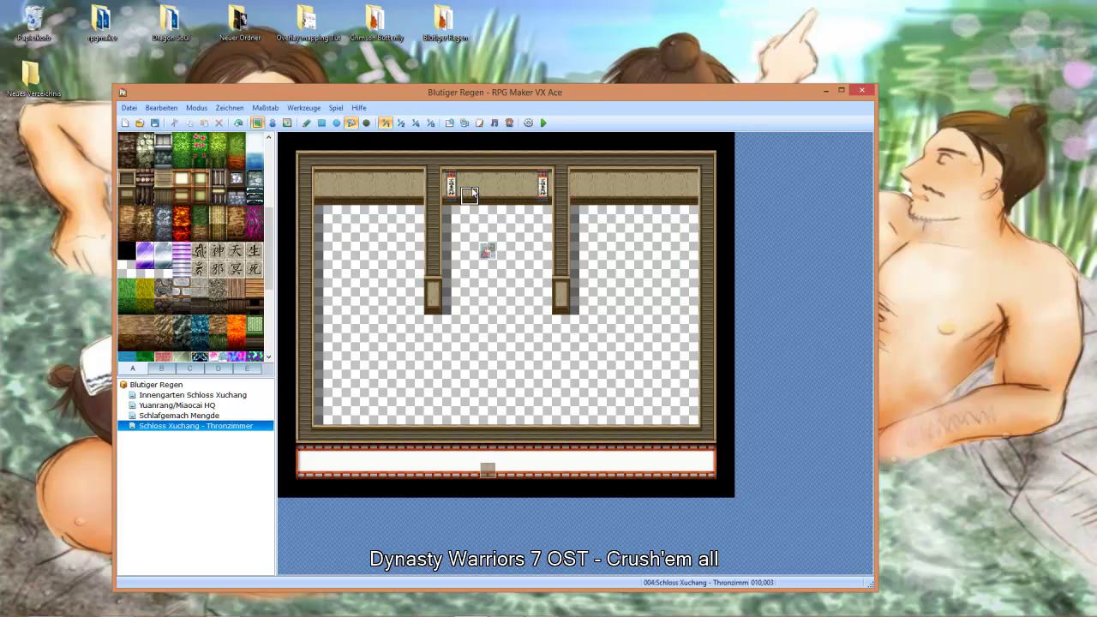
Step: Remove the two hanging banners and fill the back-wall panels and both strip ends with the white, red-trimmed wall tile
click(541, 190)
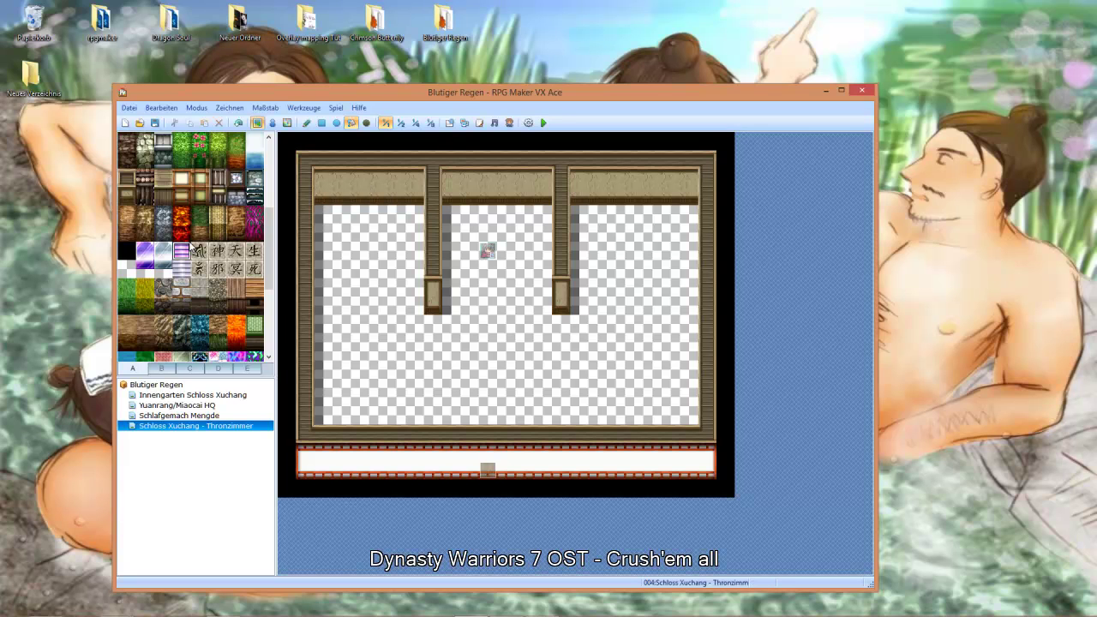
scroll(195, 244, up, 2)
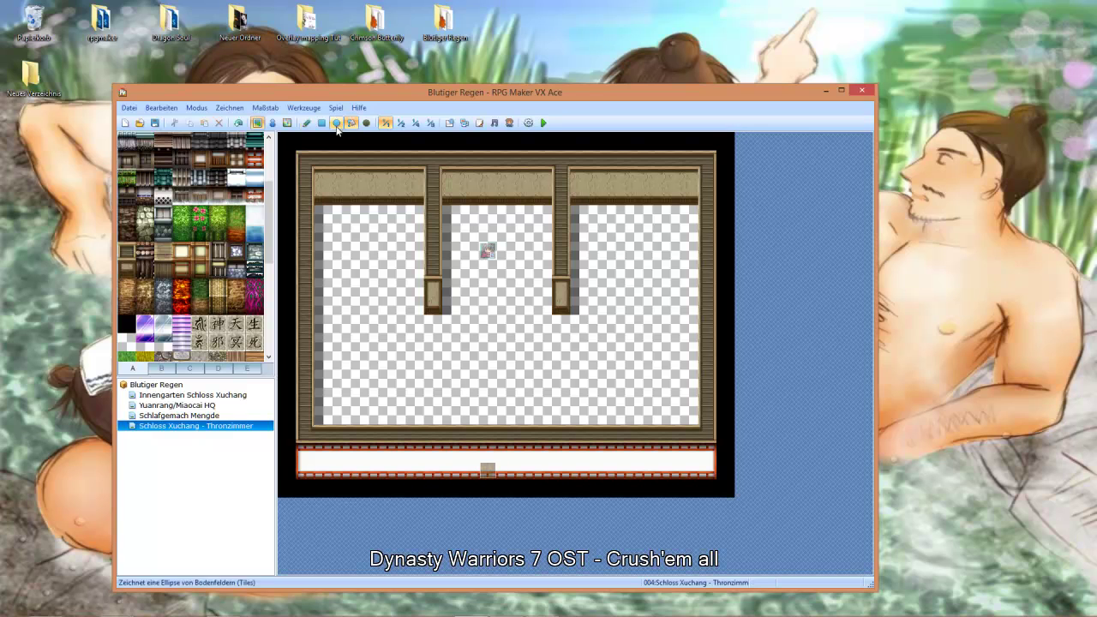
click(364, 176)
click(433, 300)
click(486, 190)
click(561, 296)
click(615, 196)
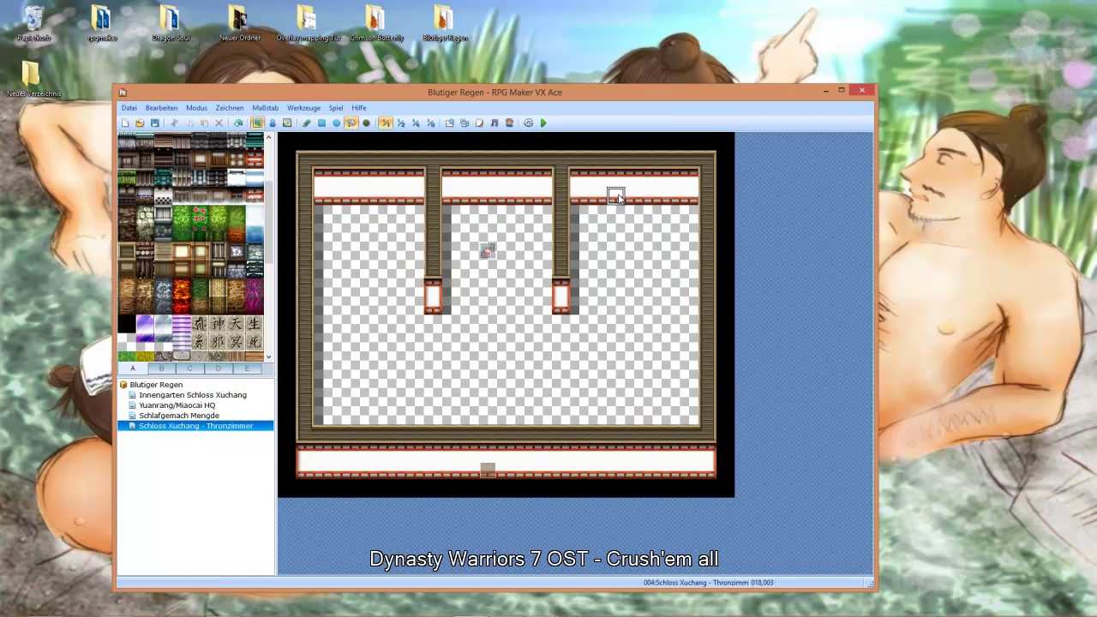
Step: Try grey stone, cream and pale green tiles on the wall tops, and return them to the dark wood tile
click(157, 219)
click(433, 163)
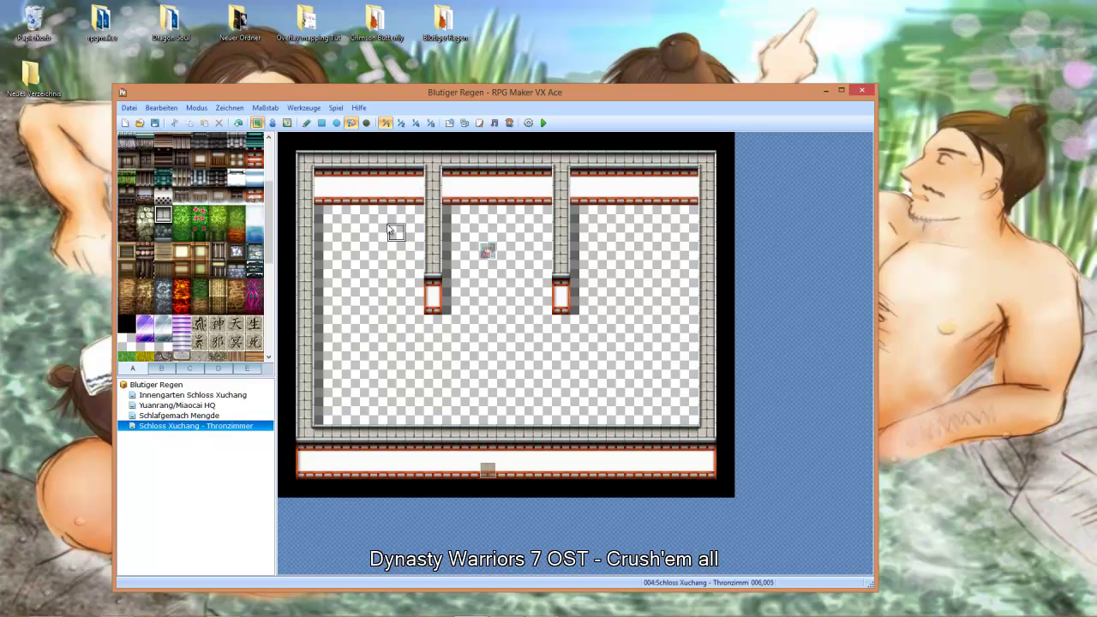
click(181, 252)
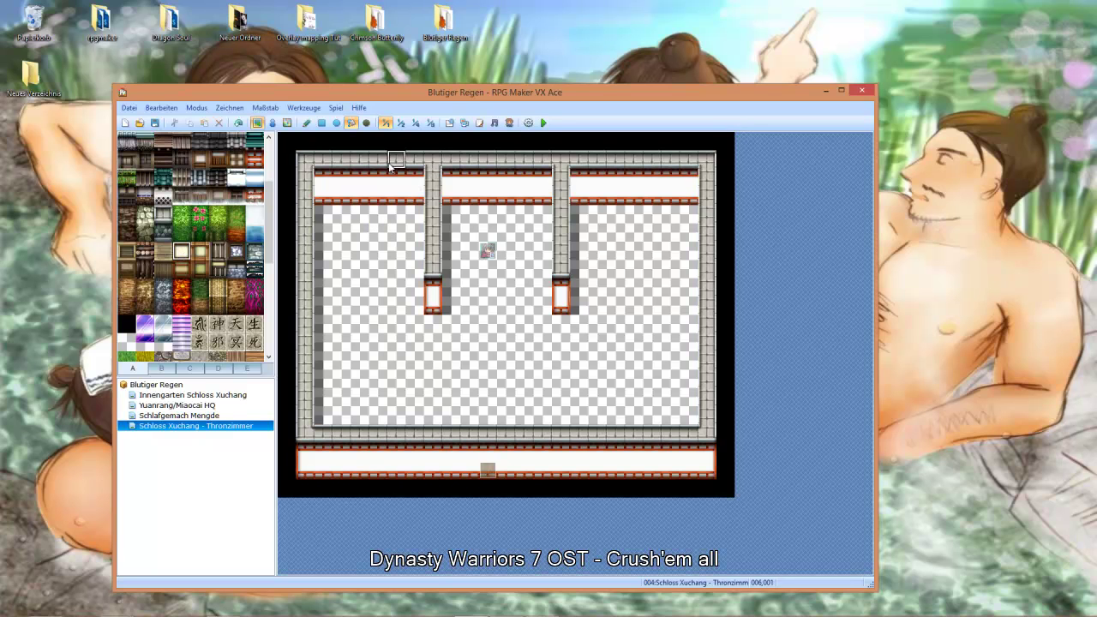
click(395, 162)
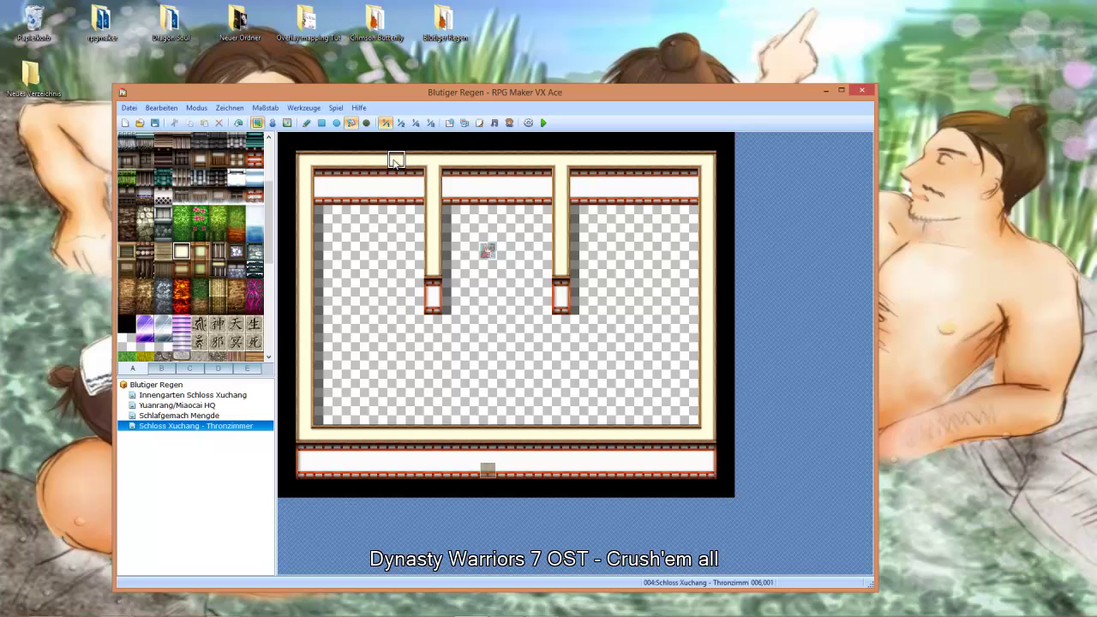
click(210, 255)
click(203, 259)
click(397, 161)
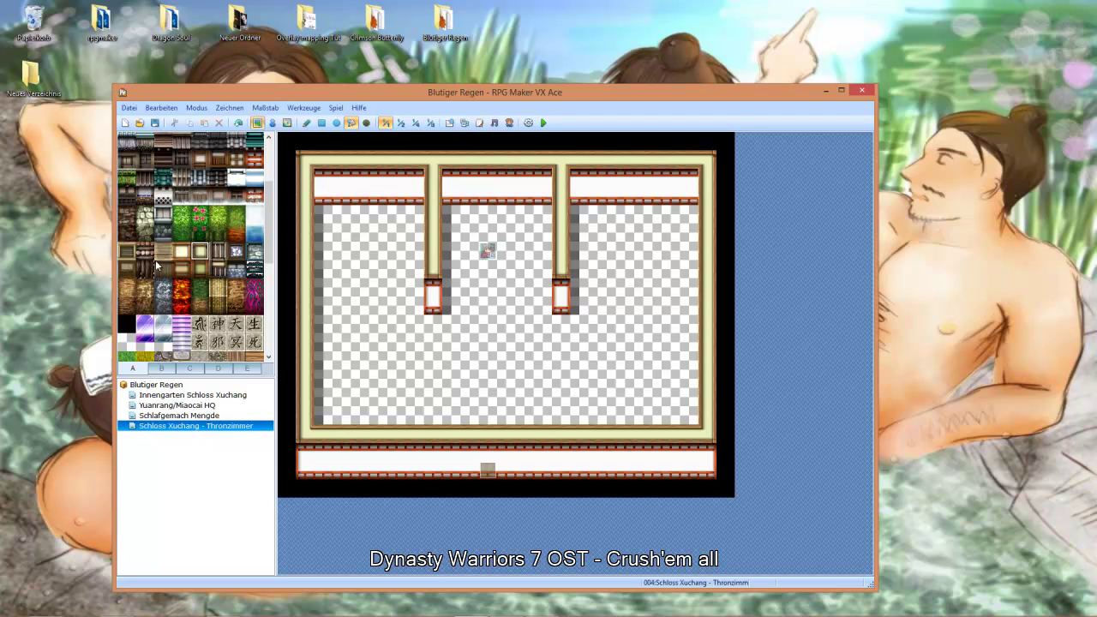
click(127, 253)
click(396, 159)
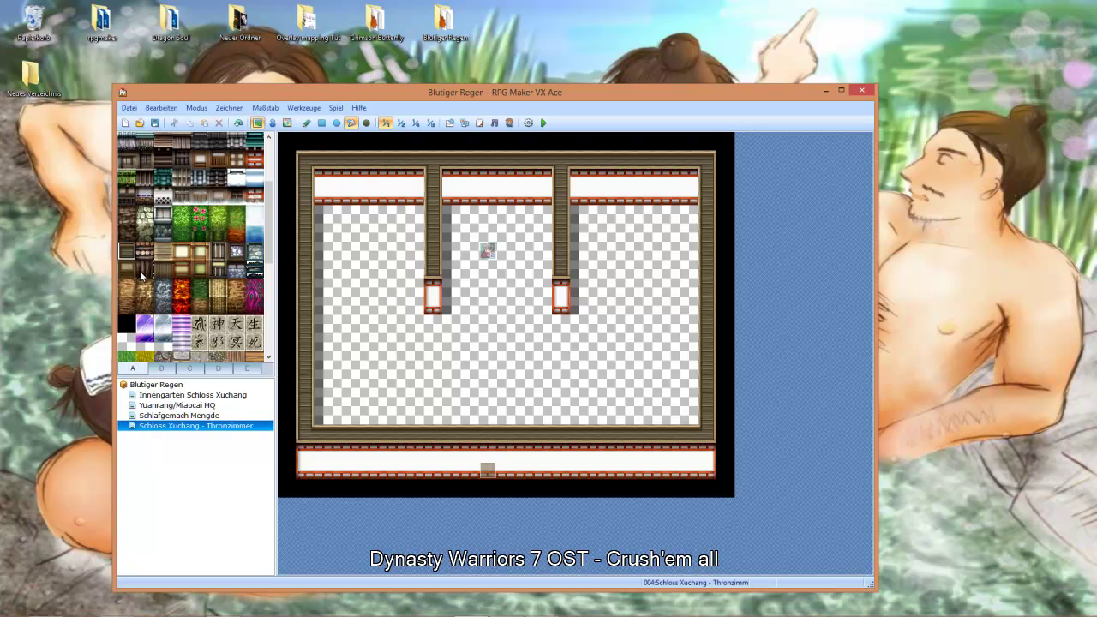
Step: Fill the back-wall panels, both strip ends and the lower outer wall with the pale, brown-framed wall tile
click(201, 159)
click(397, 195)
click(434, 300)
click(486, 193)
click(562, 296)
click(616, 195)
click(449, 464)
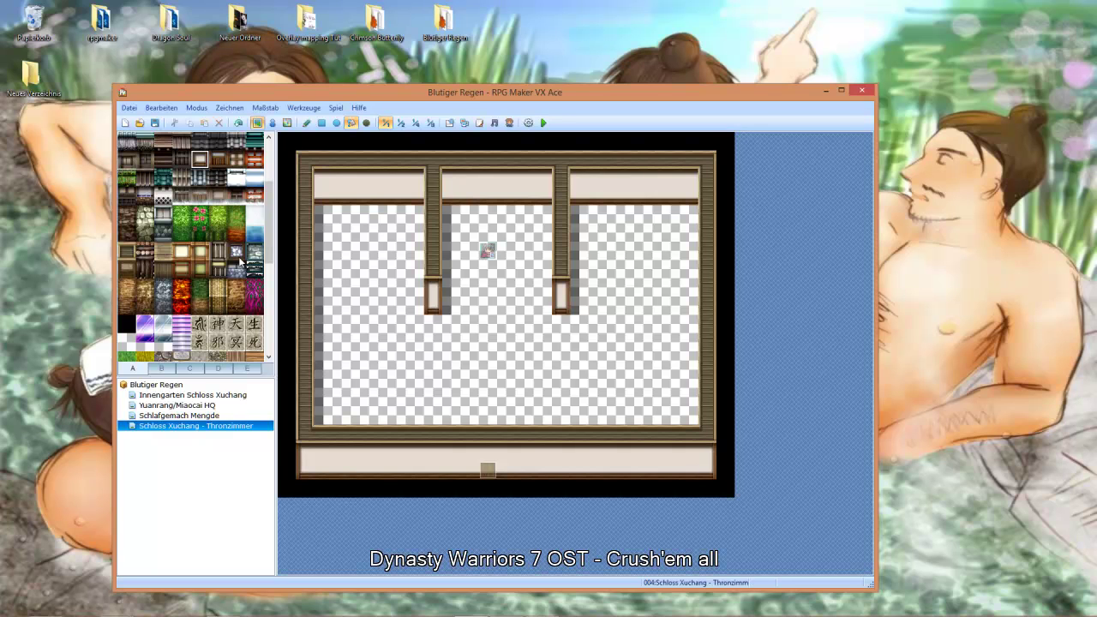
Step: Compare grey stone, light wood and cream tiles on the wall tops against the pale wall panels
click(162, 288)
scroll(179, 309, up, 2)
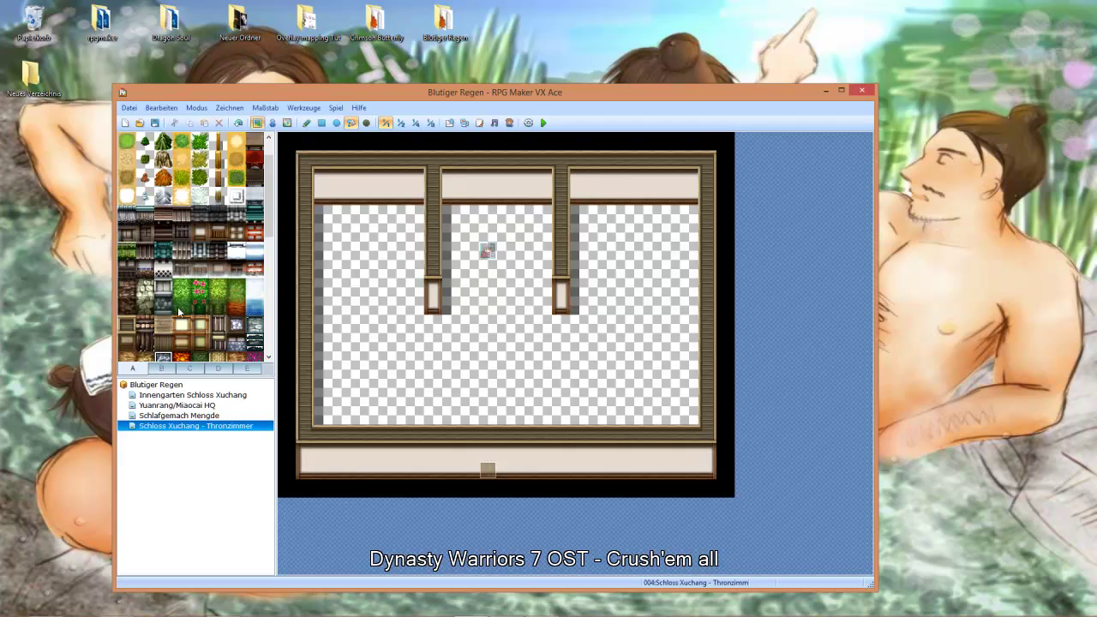
scroll(179, 312, down, 2)
click(163, 214)
click(342, 161)
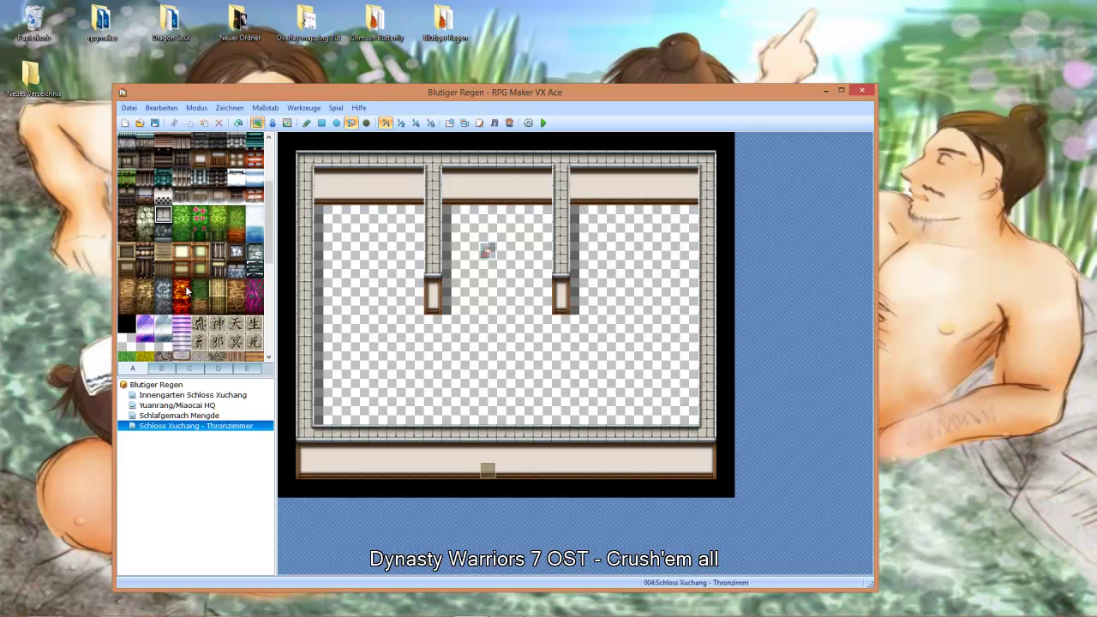
click(163, 251)
click(389, 158)
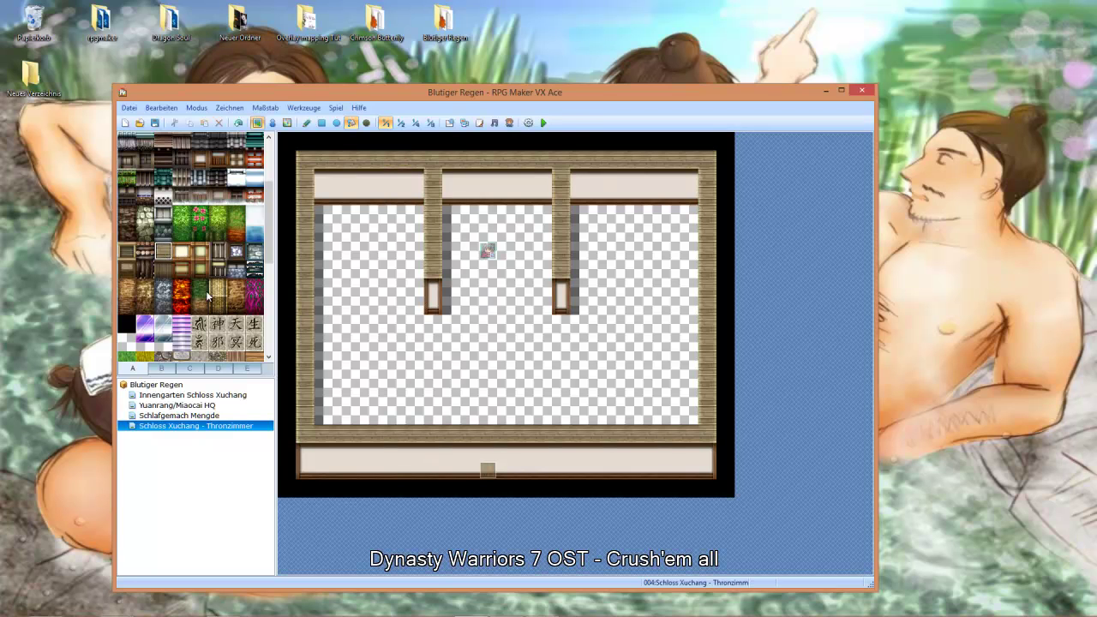
click(182, 251)
click(341, 163)
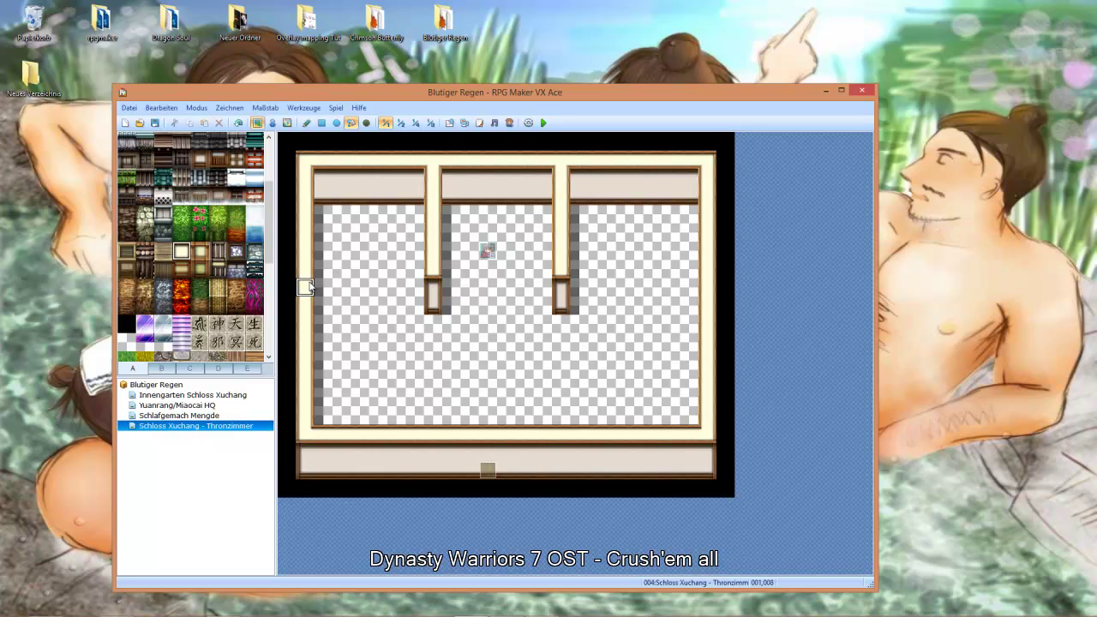
Step: Try the teal stone and light wood tiles on the wall tops, and restore the dark wood tile
click(220, 255)
click(255, 251)
click(343, 159)
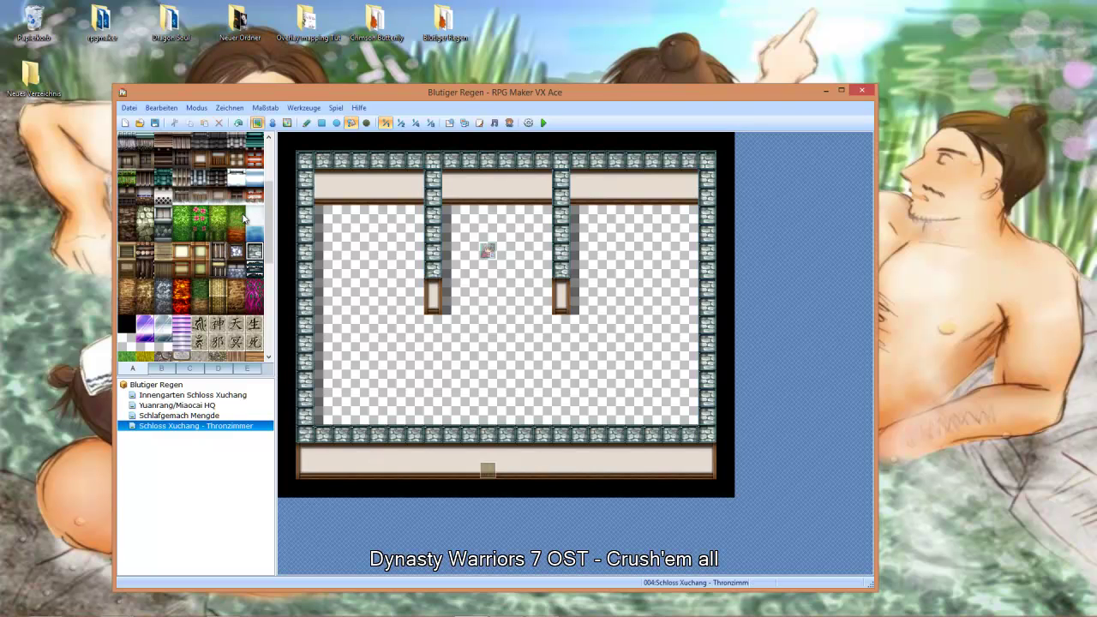
click(162, 255)
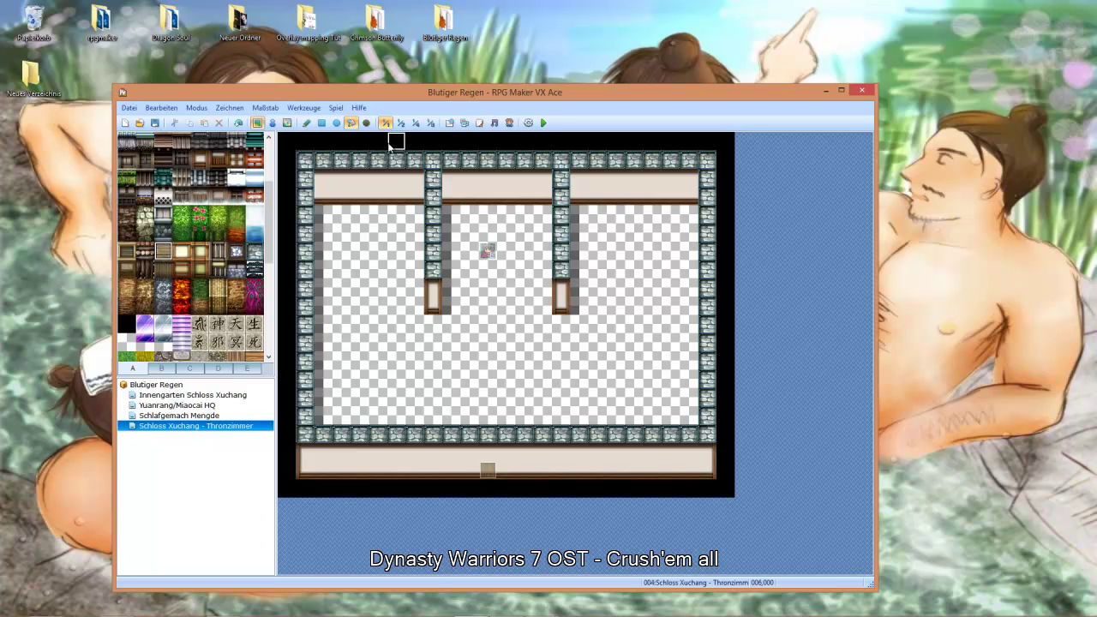
click(343, 161)
click(144, 252)
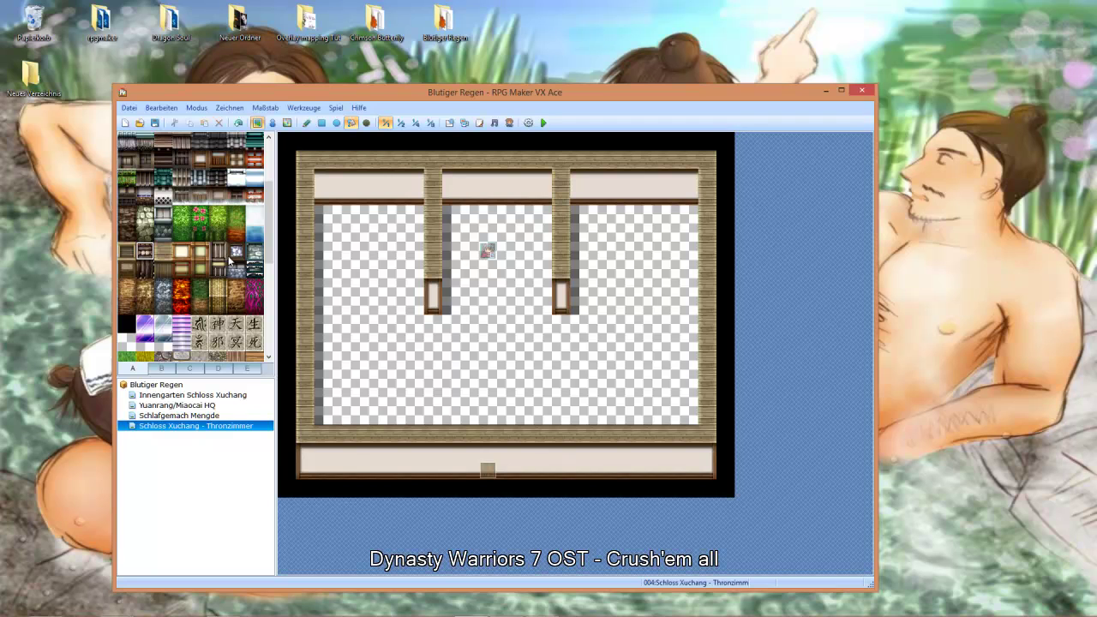
click(126, 251)
click(380, 157)
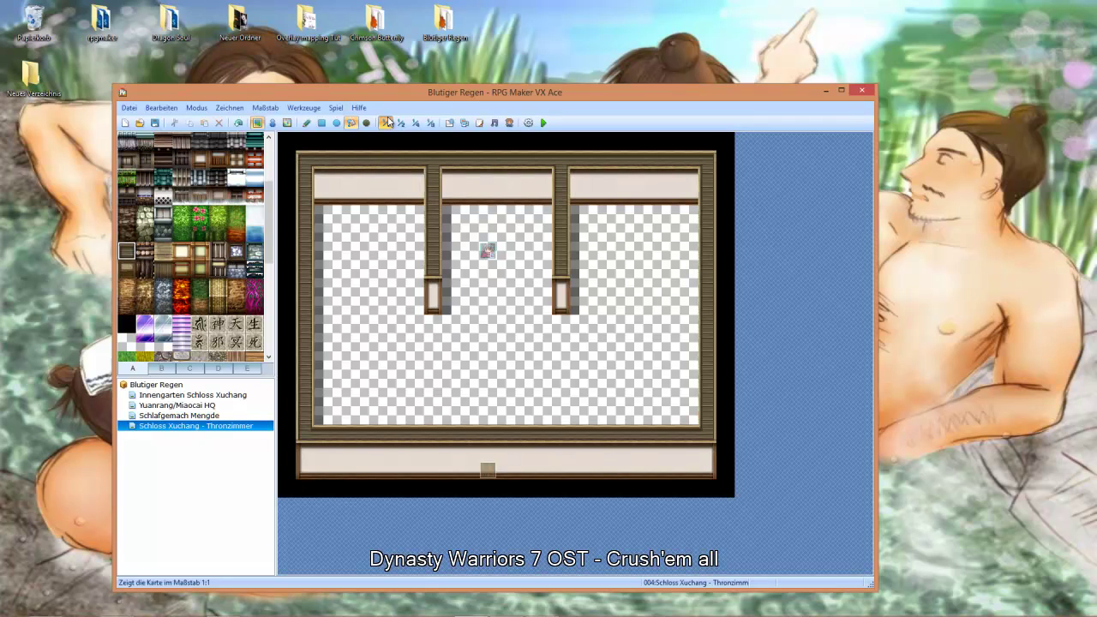
Step: Delete the event in the middle of the lower outer wall and return to map editing
click(273, 122)
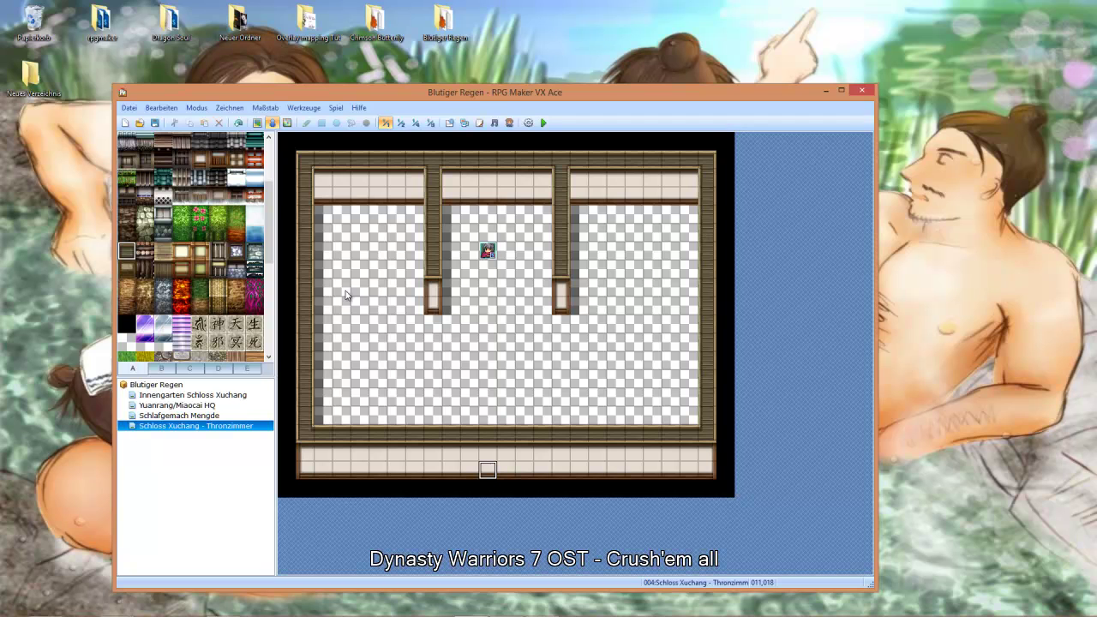
key(F5)
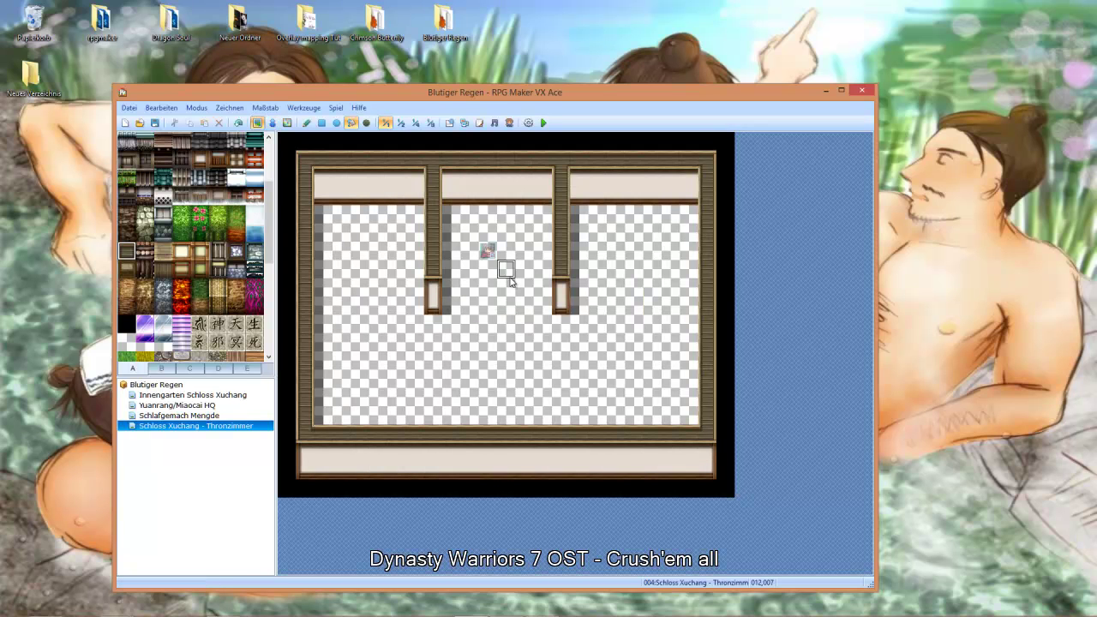
drag(270, 253, 267, 338)
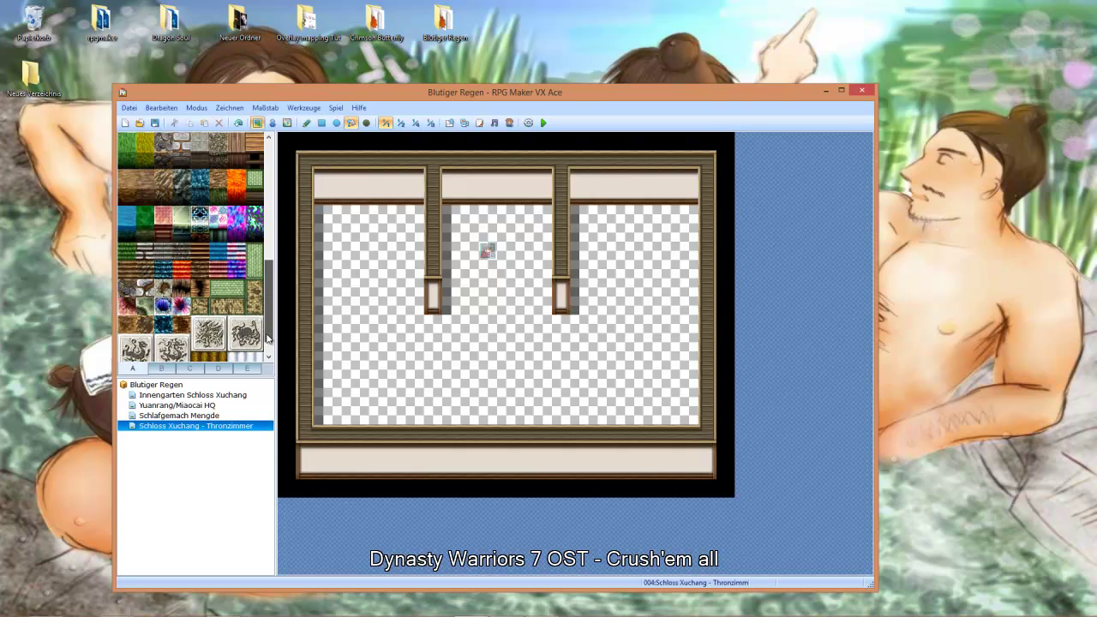
drag(267, 339, 263, 206)
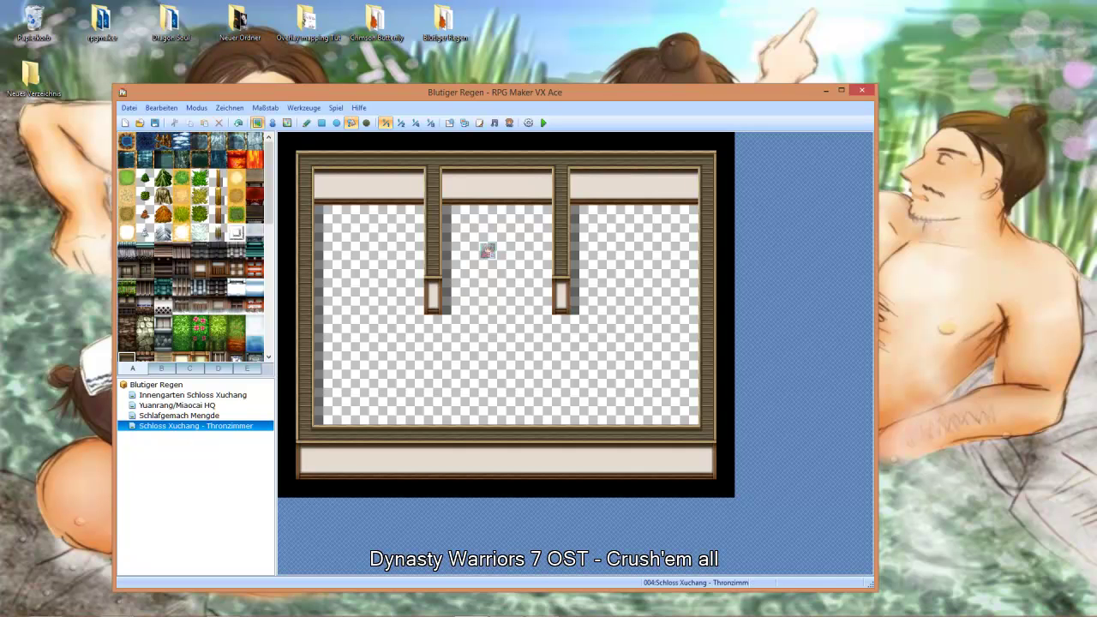
Step: Switch to Photoshop and paste the screenshot of the RPG Maker map as a new layer directly above Ebene 0
mouse_move(463, 613)
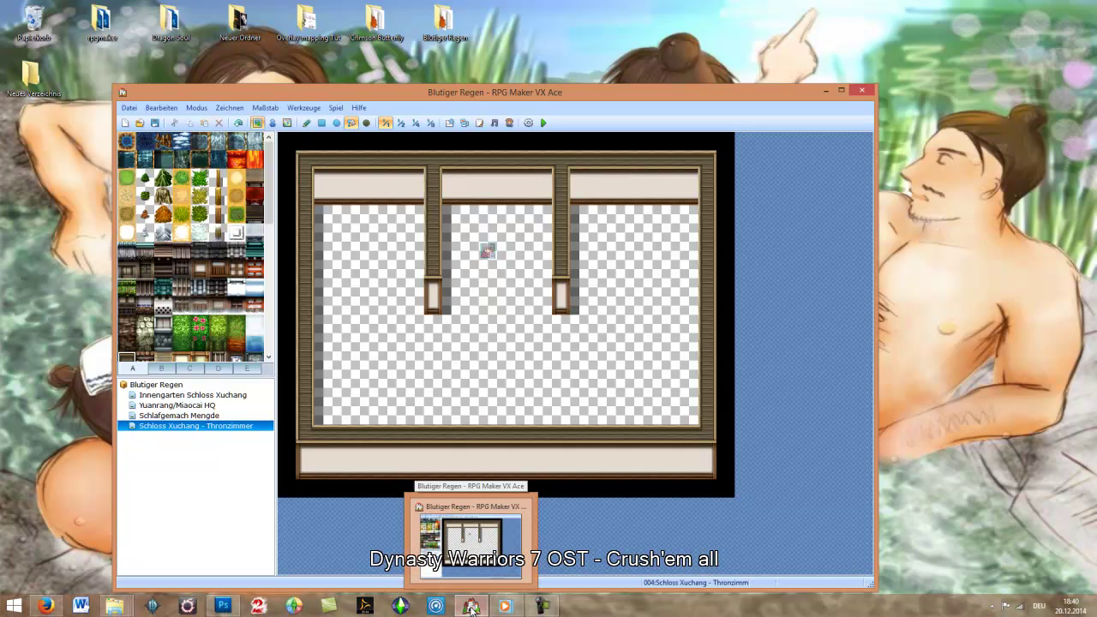
click(471, 607)
click(223, 606)
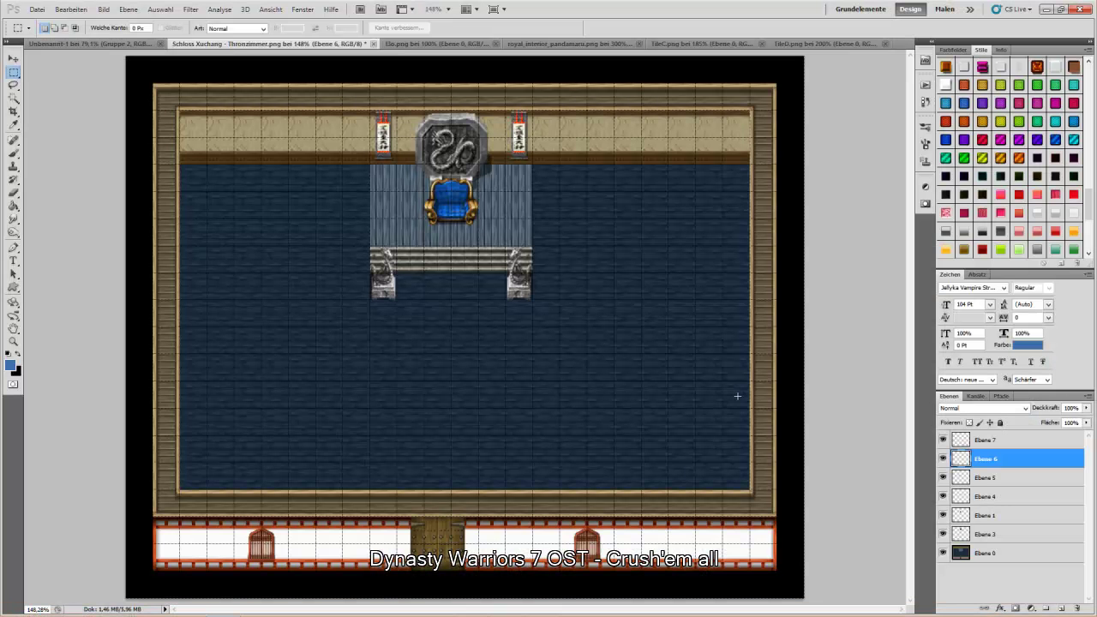
click(981, 554)
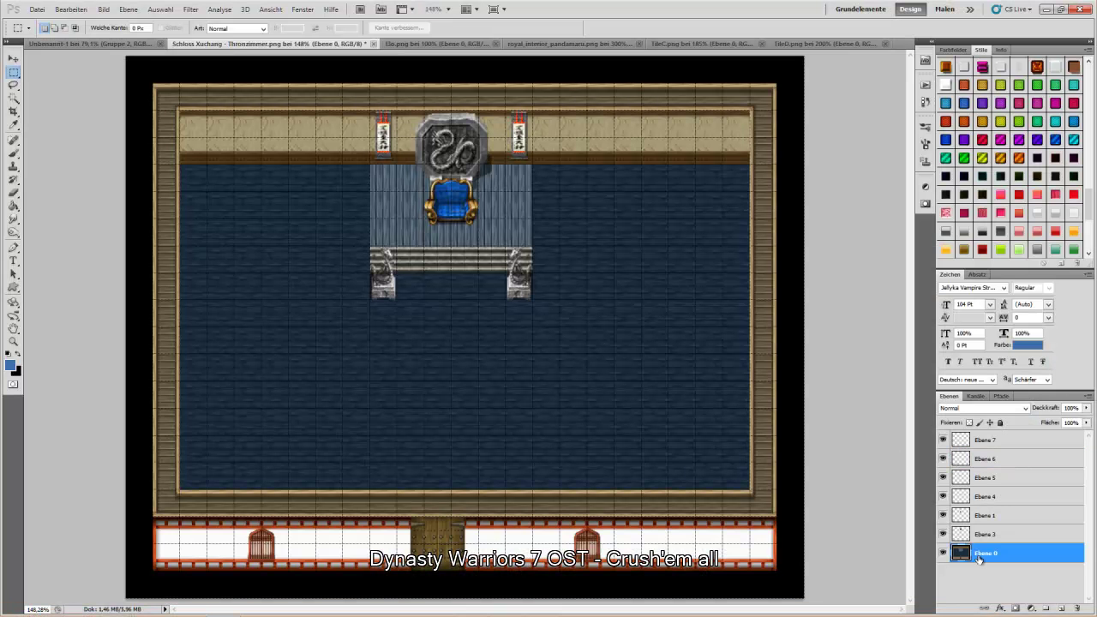
key(ctrl+v)
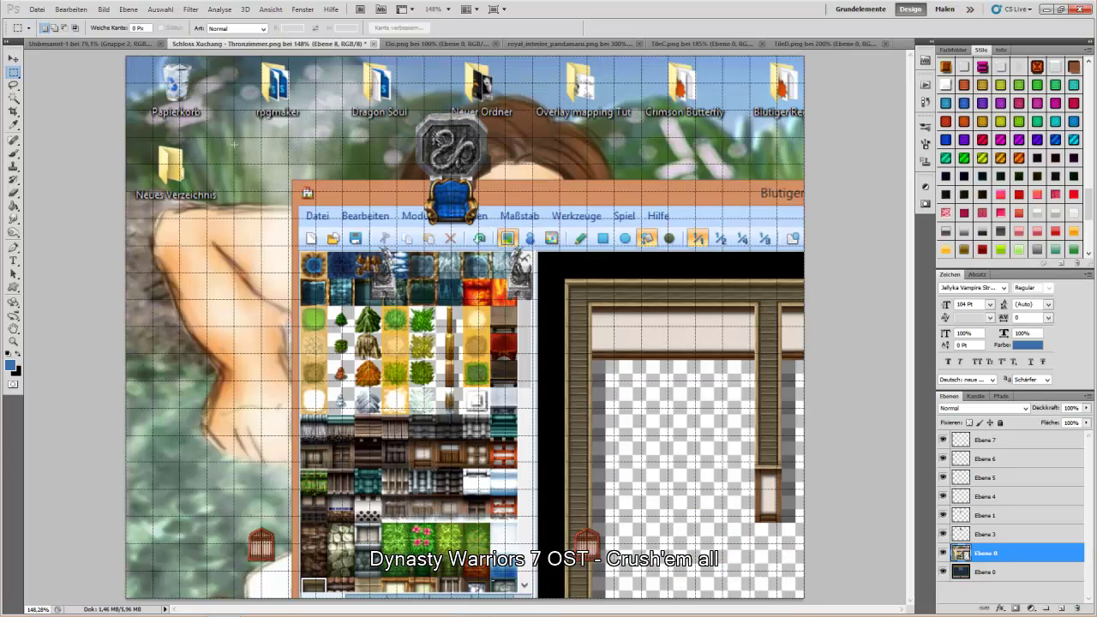
Step: Move the pasted screenshot so its walls line up exactly with the room's walls and the grid
click(13, 58)
drag(718, 412, 455, 297)
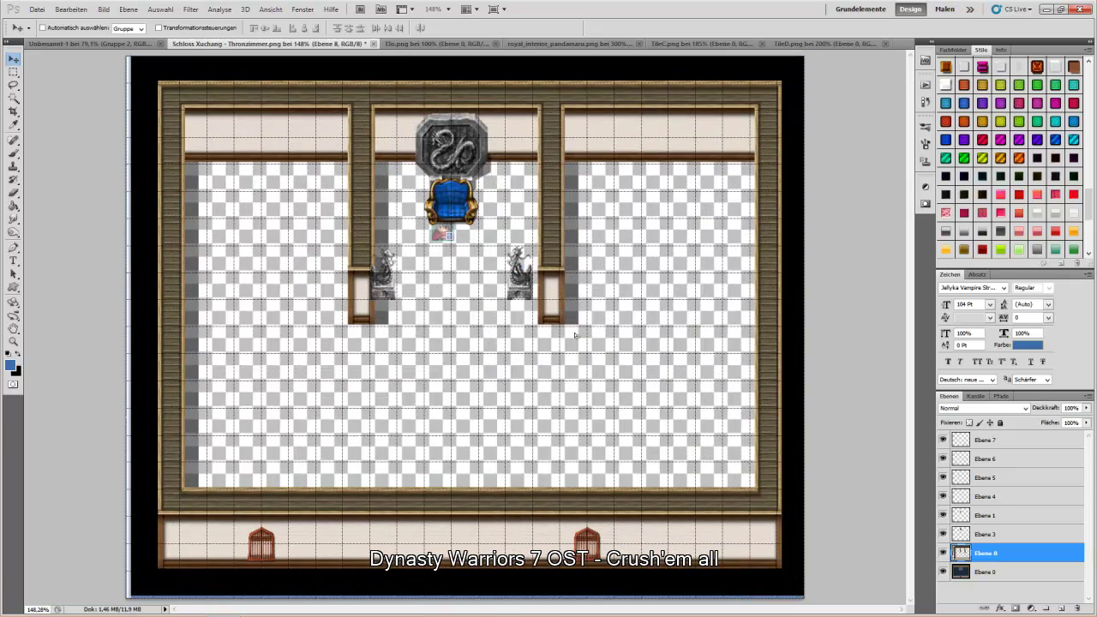
drag(575, 335, 577, 344)
key(Up)
key(Up)
key(Up)
key(Up)
key(Left)
key(Left)
key(Left)
key(Left)
key(Left)
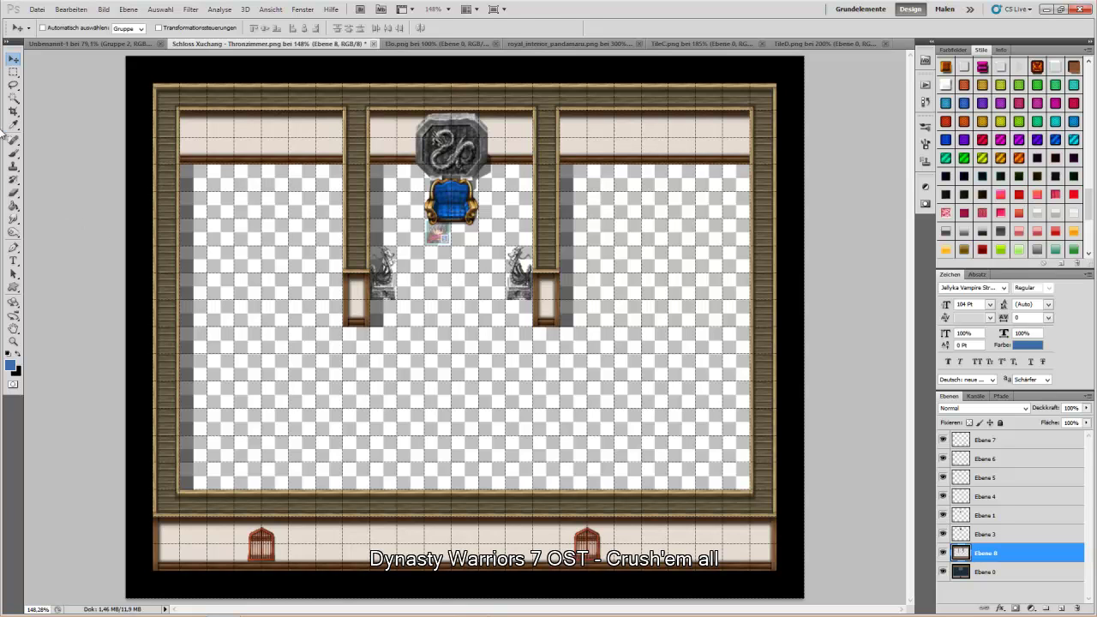
Step: Select the whole checkered floor area around the two wall strips, delete it from the pasted layer and deselect
click(13, 72)
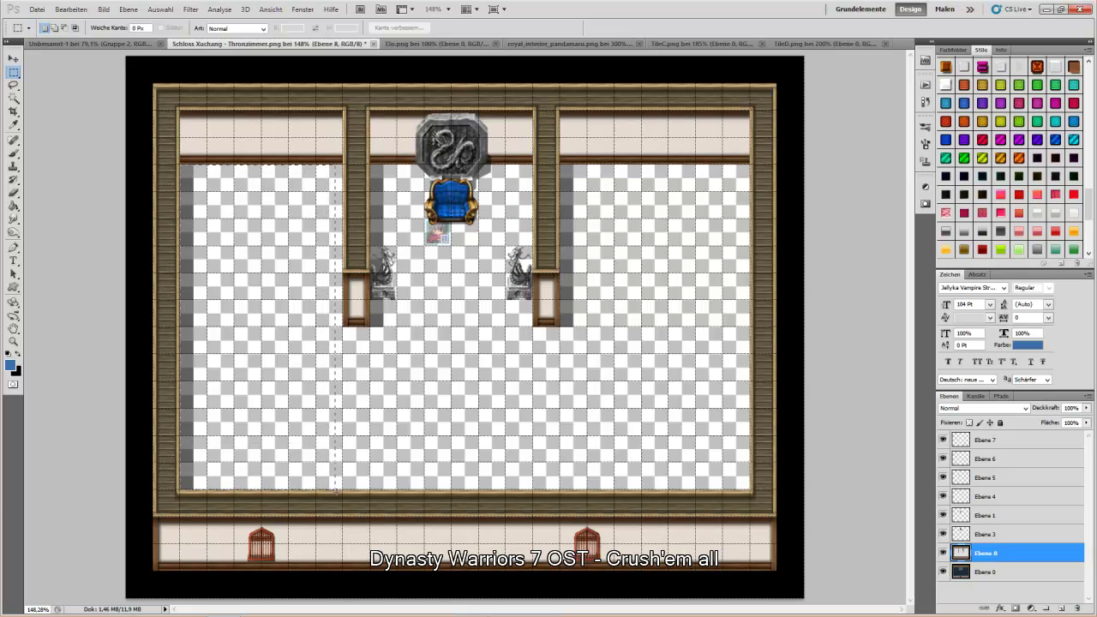
drag(340, 492, 342, 491)
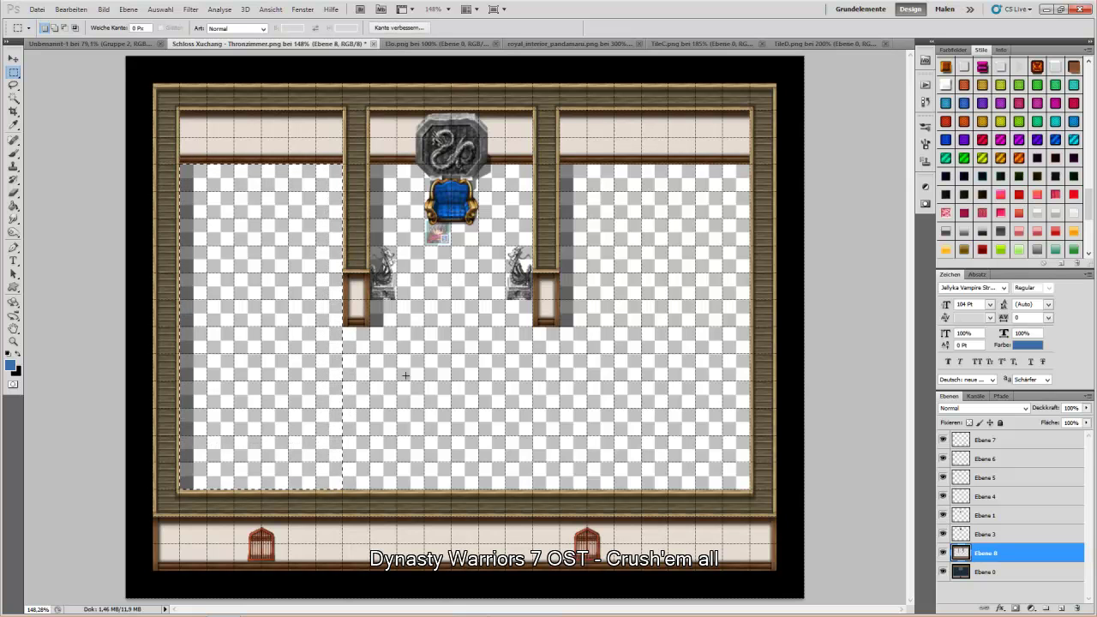
shift+drag(371, 163, 533, 491)
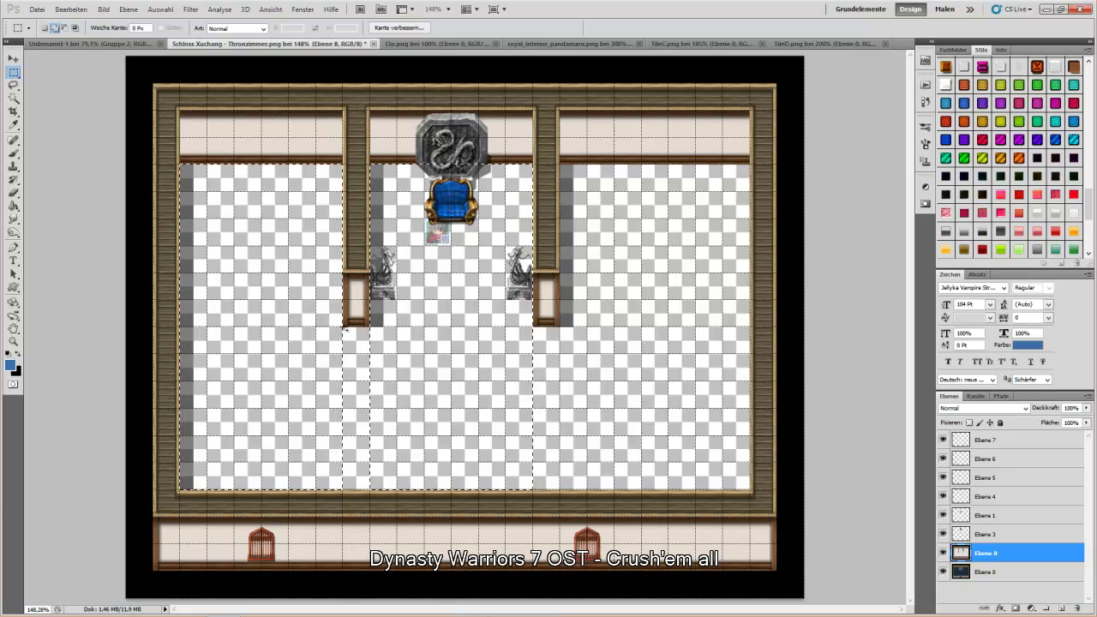
shift+drag(343, 326, 751, 490)
shift+drag(562, 165, 751, 351)
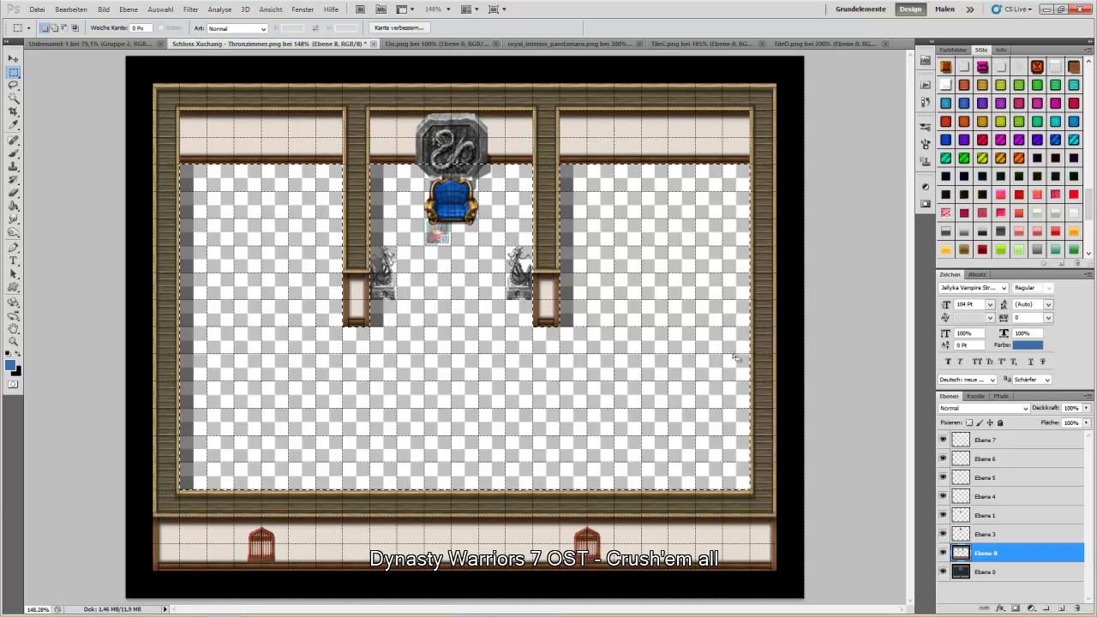
key(Delete)
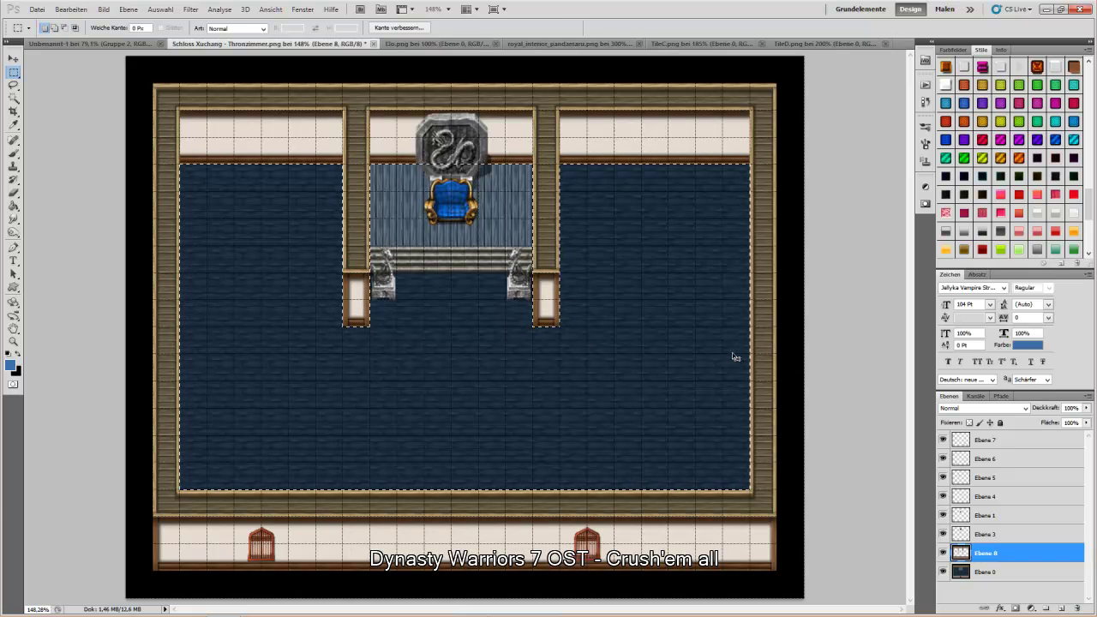
key(ctrl+d)
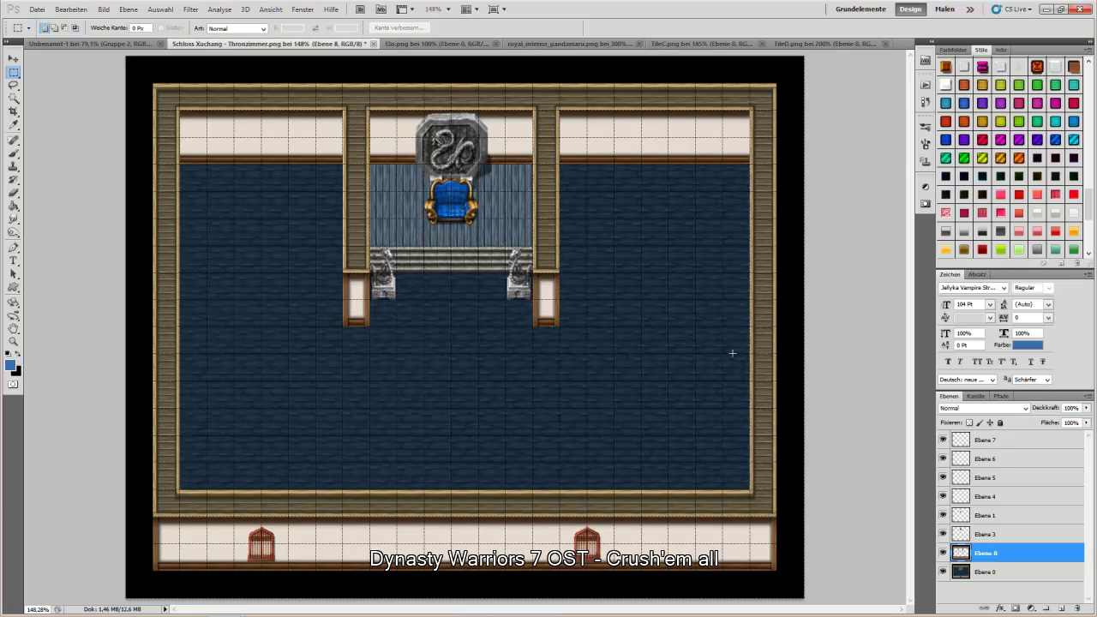
Step: Try to recolour the pasted wall layer with Hue/Saturation, setting the hue to +180 and lowering the saturation
key(ctrl+u)
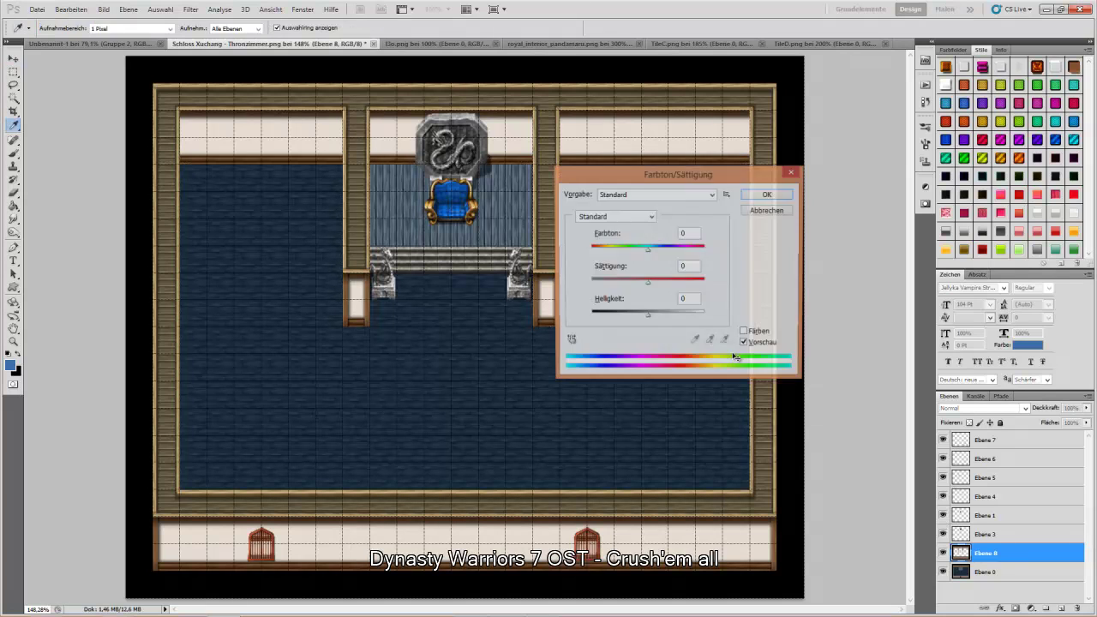
drag(648, 250, 723, 265)
drag(648, 284, 615, 289)
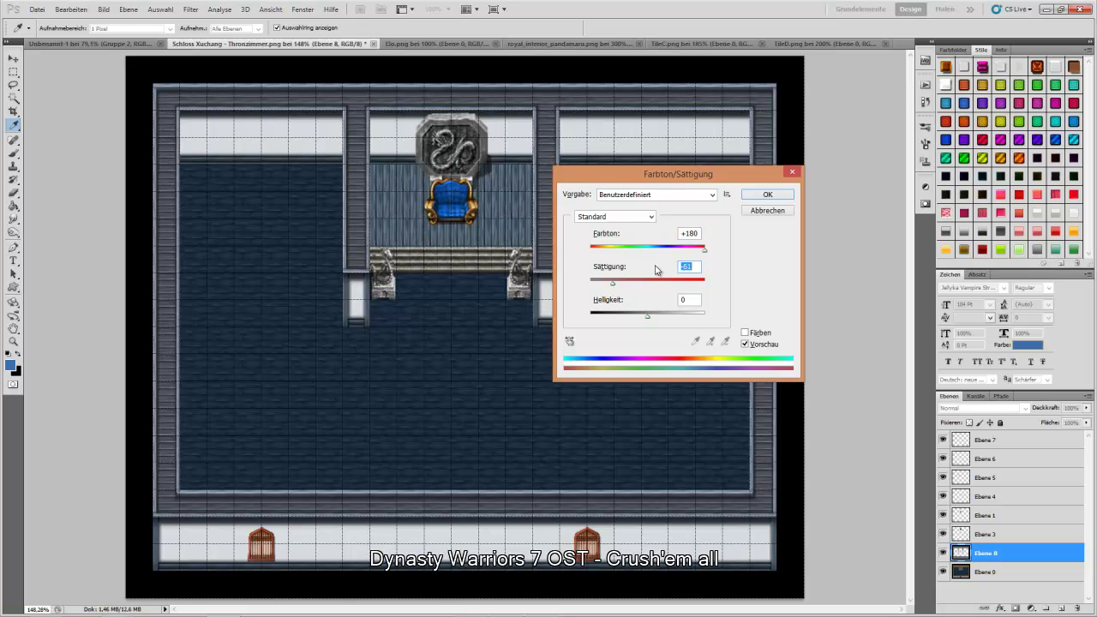
click(767, 195)
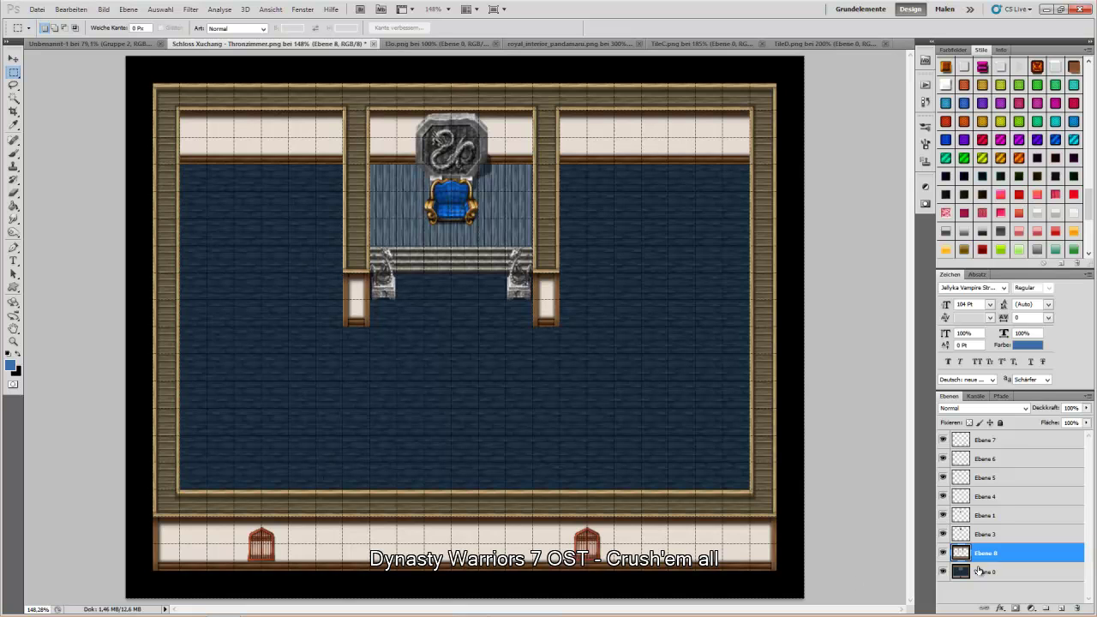
Step: Move the left window in the lower outer wall one grid tile to the right
click(13, 58)
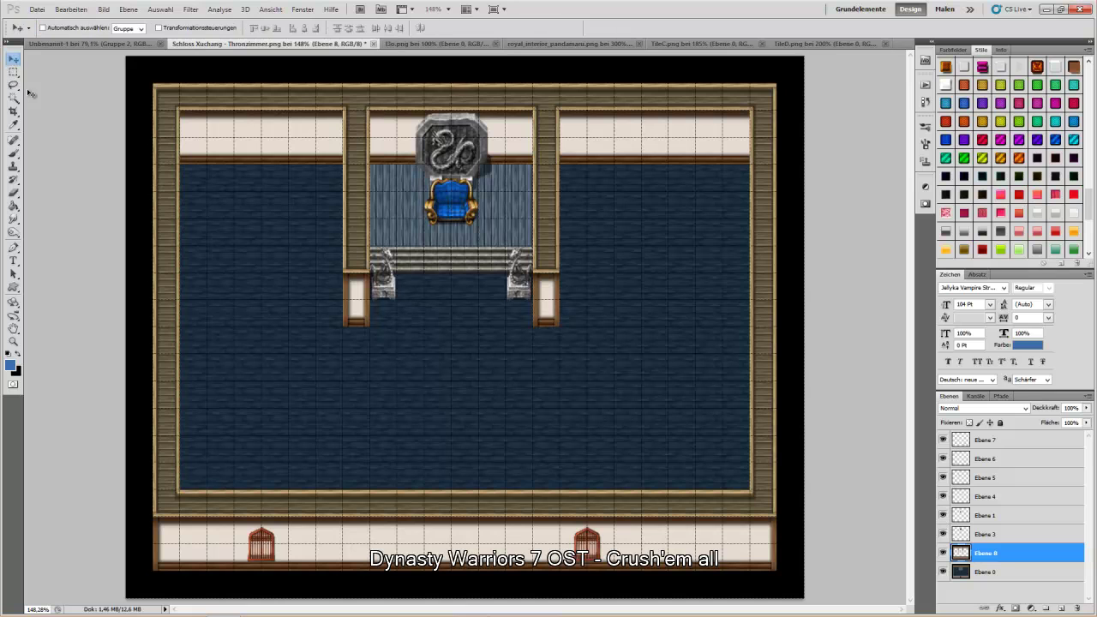
right_click(261, 549)
click(292, 557)
key(Right)
key(Right)
key(Right)
key(Right)
key(Right)
key(Right)
key(Right)
key(Right)
key(Right)
key(Right)
key(Right)
key(Right)
key(Right)
key(Right)
key(Right)
key(Right)
key(Right)
key(Right)
key(Right)
key(Right)
key(Right)
key(Right)
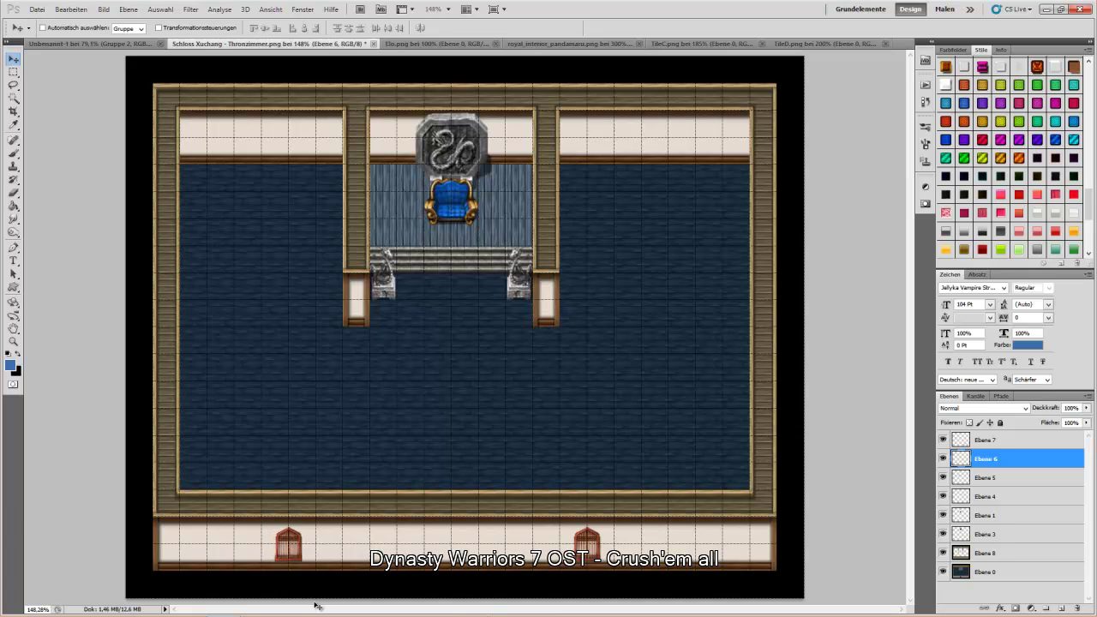
Step: Shift the lower wall's right window one grid tile to the right so it matches the left one
right_click(586, 549)
click(636, 568)
drag(637, 568, 664, 569)
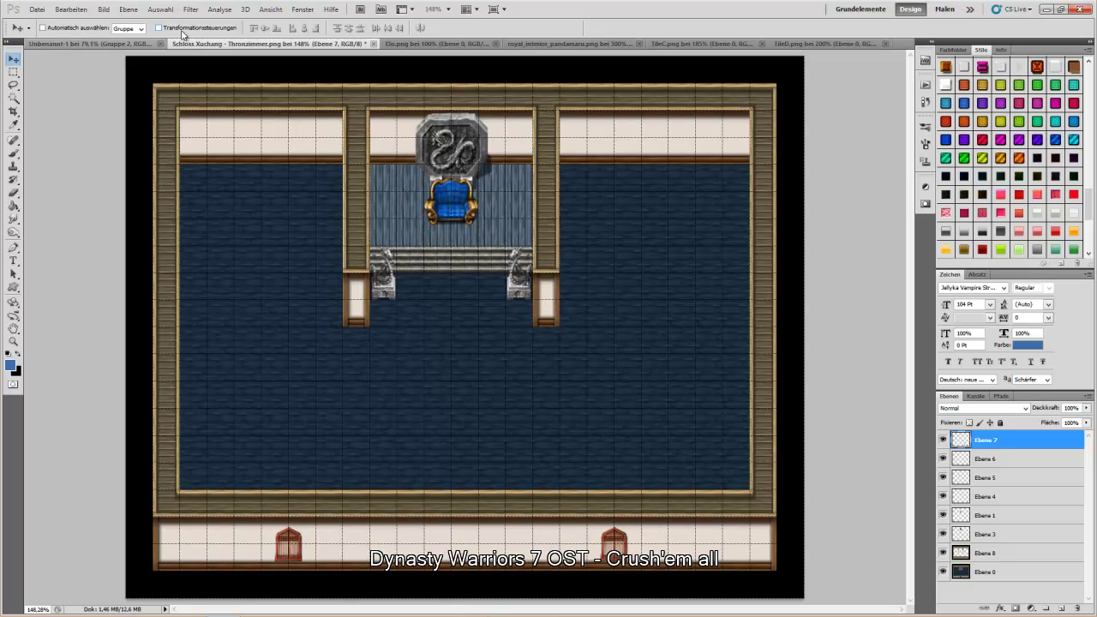
Step: Look through the TileD and TileC tilesets and copy the plain red curtain segment from royal_interior_pandamaru.png
click(803, 43)
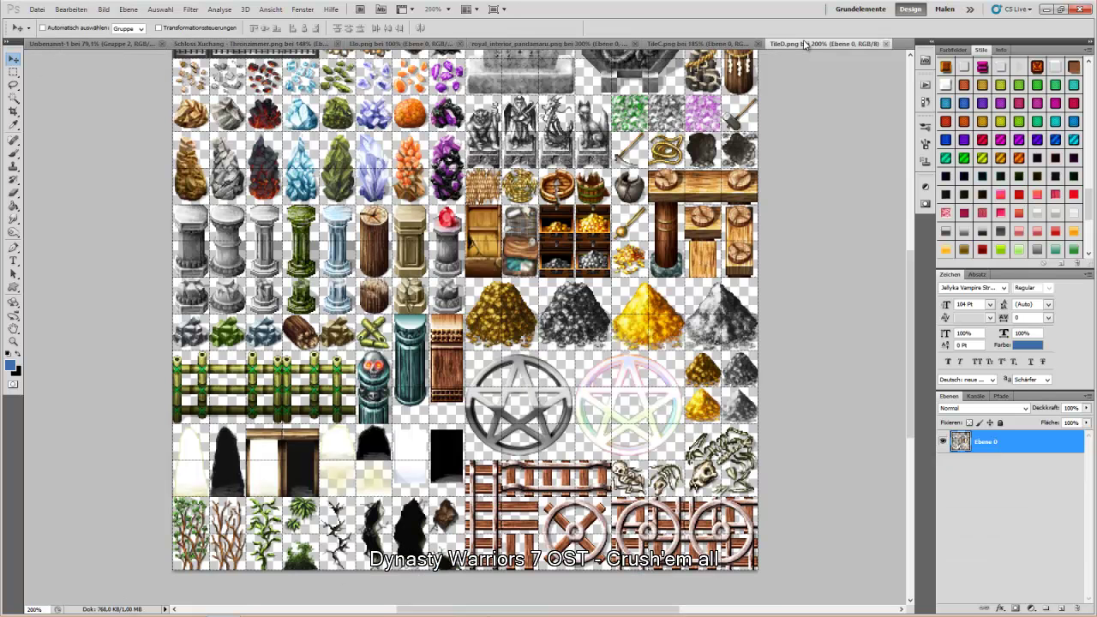
click(14, 72)
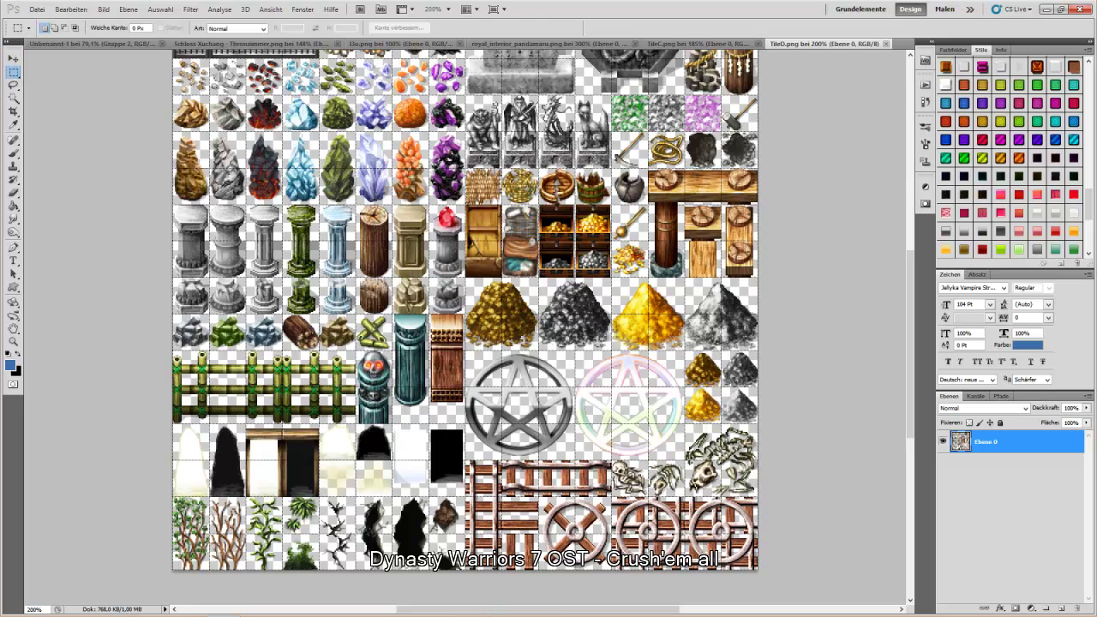
scroll(466, 326, up, 5)
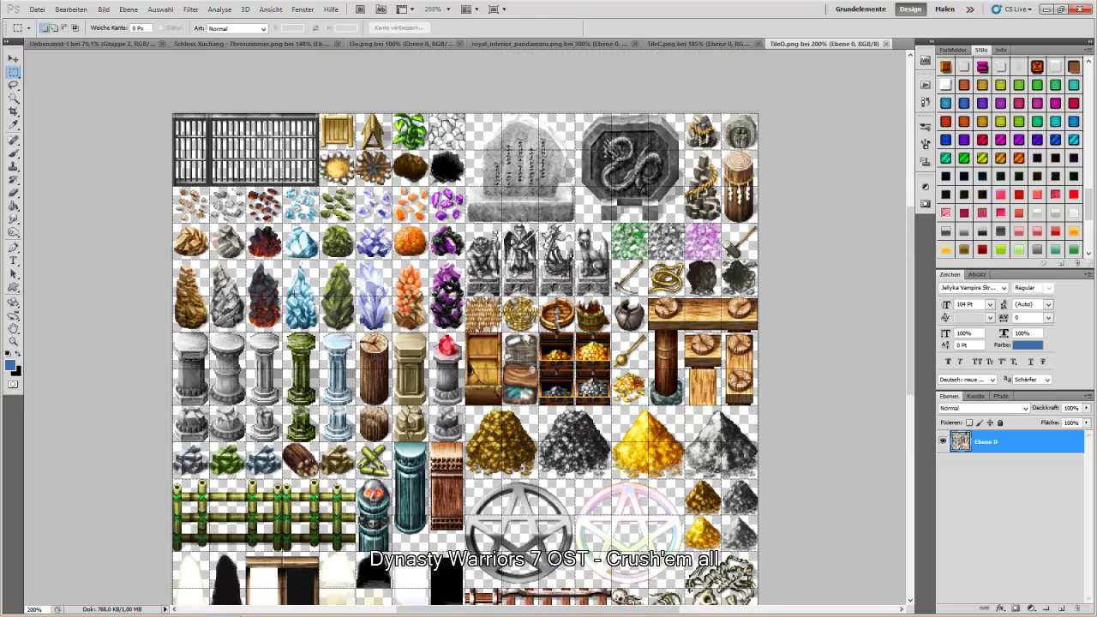
scroll(465, 336, down, 2)
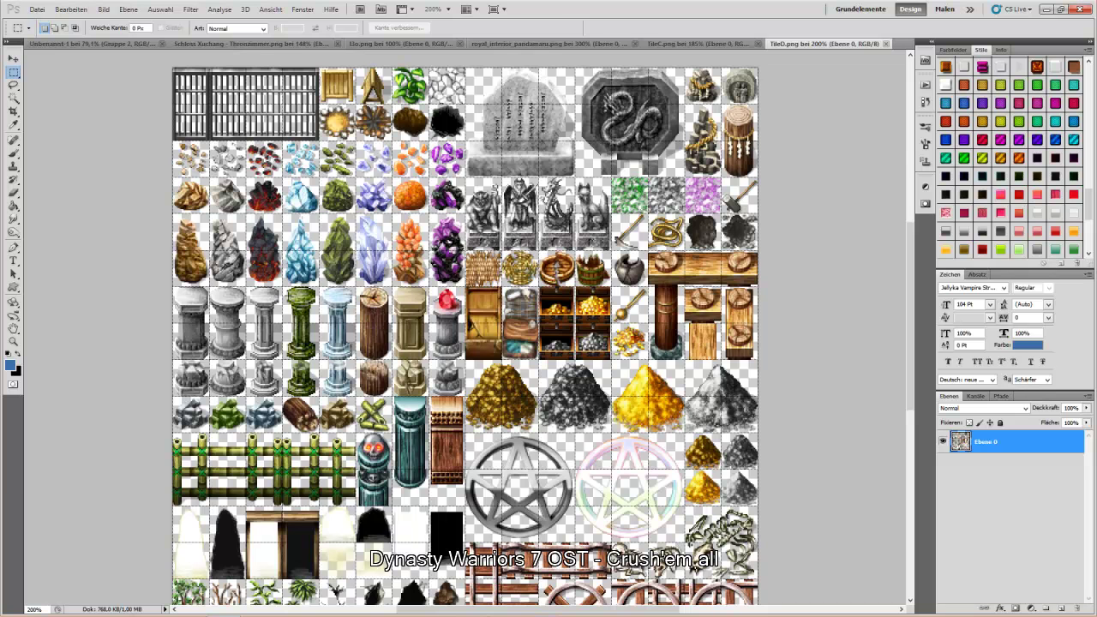
scroll(465, 336, down, 2)
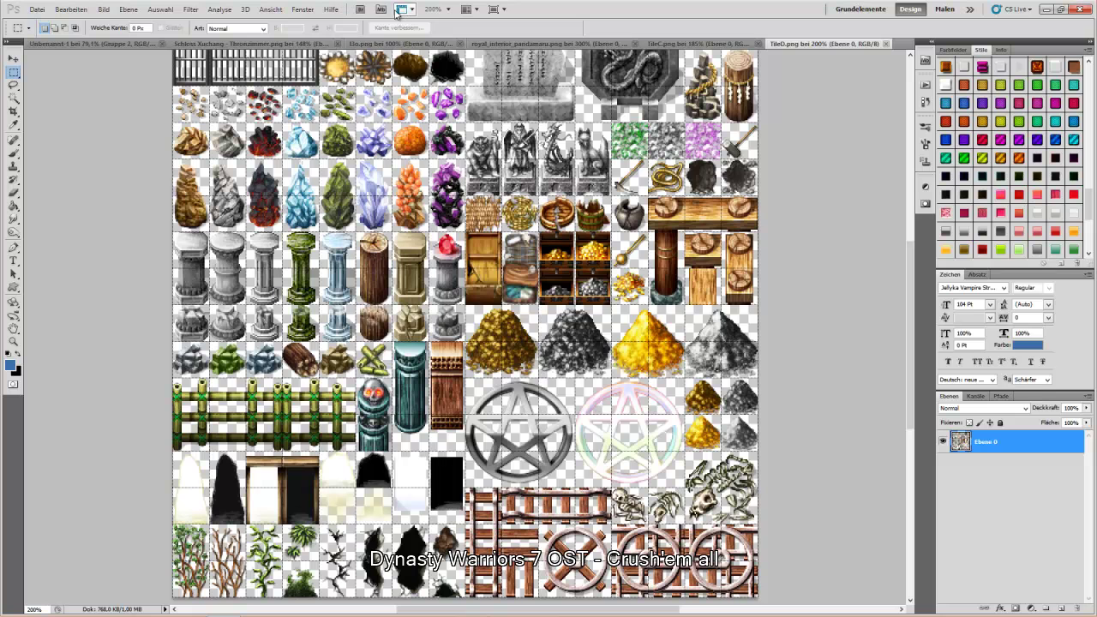
click(691, 44)
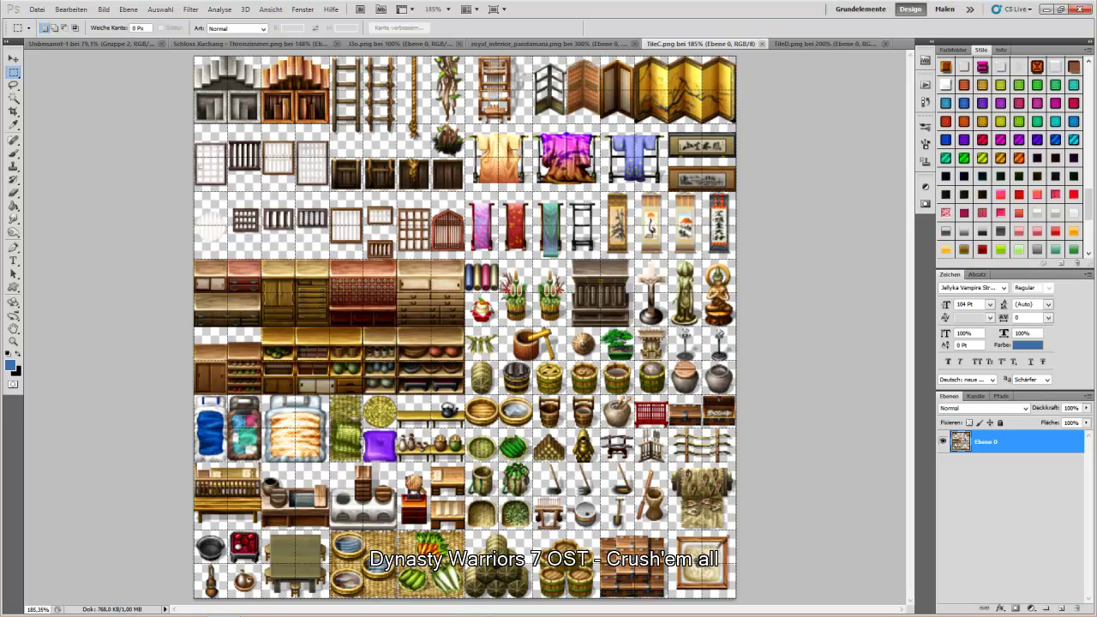
click(532, 43)
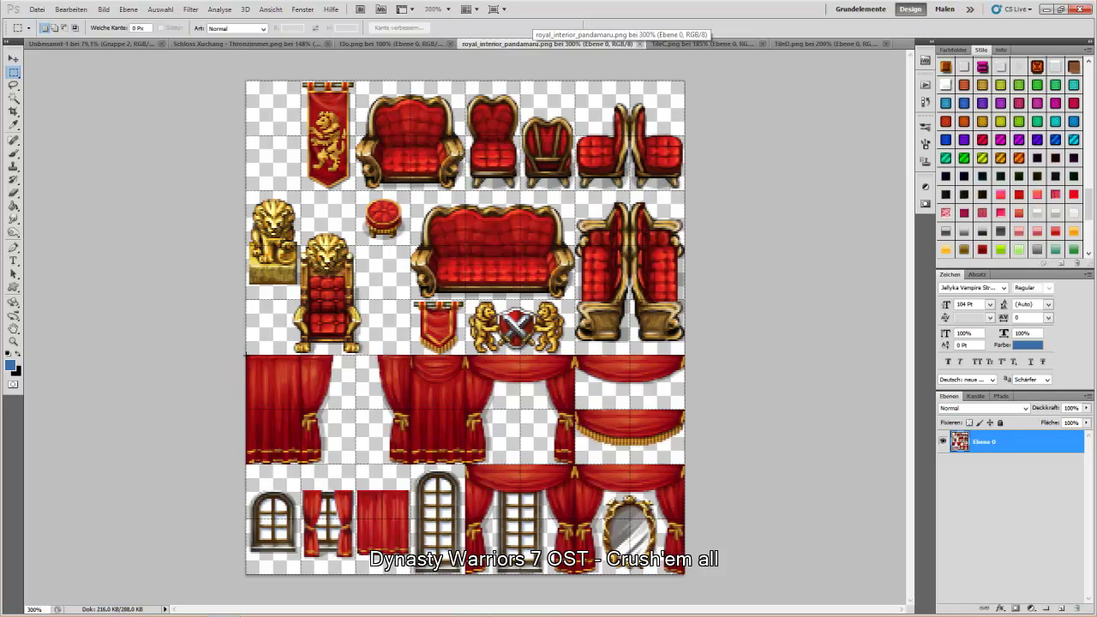
drag(289, 443, 299, 461)
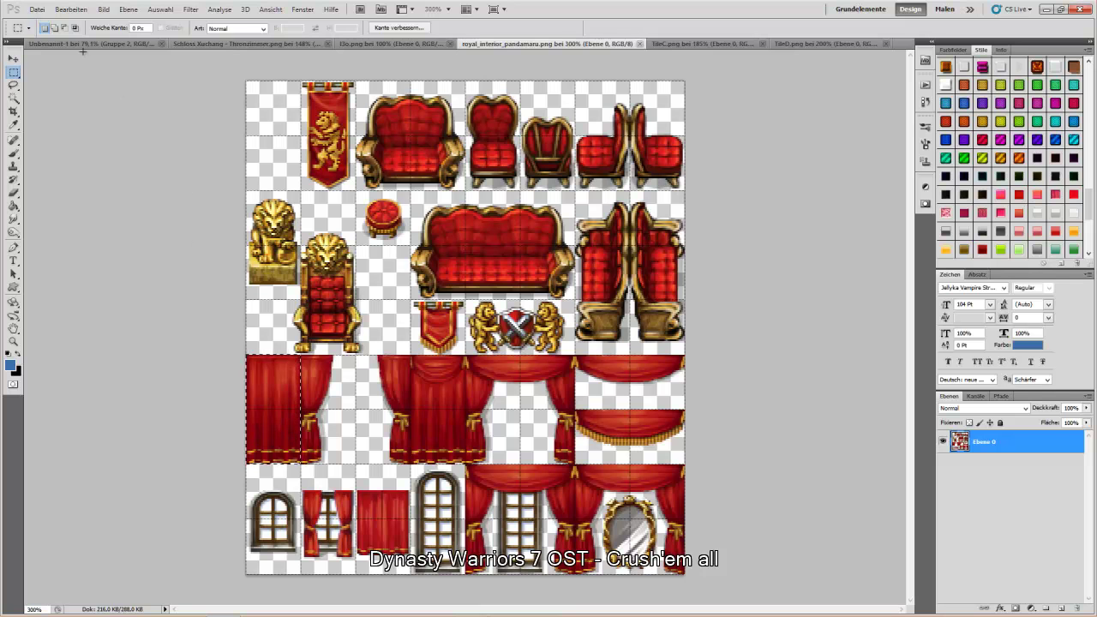
Step: Move the blue throne on the throne room map down, away from the dragon relief and closer to the stairs
click(240, 45)
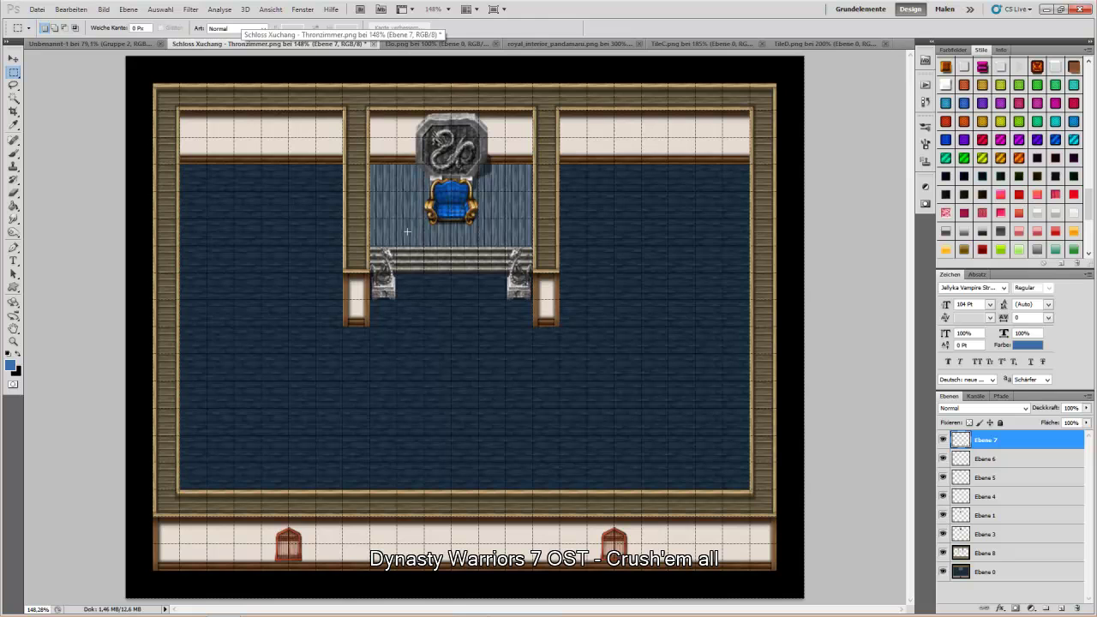
click(14, 58)
right_click(450, 209)
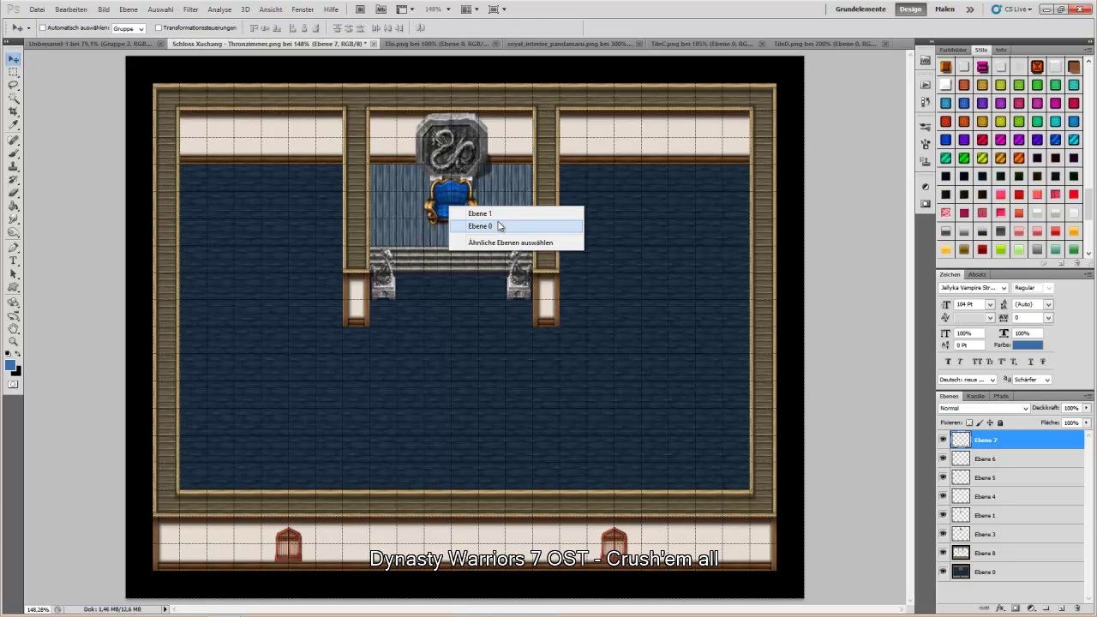
click(497, 226)
key(Down)
key(Down)
key(Down)
key(Down)
key(Down)
key(Down)
key(Down)
key(Down)
key(Down)
key(Down)
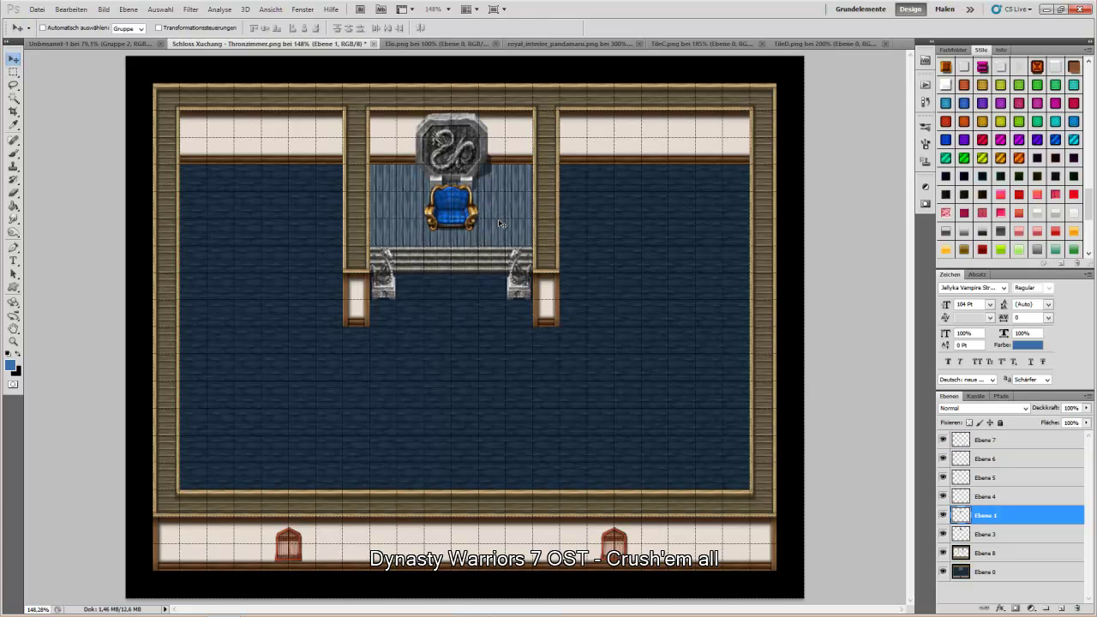
key(Down)
key(Down)
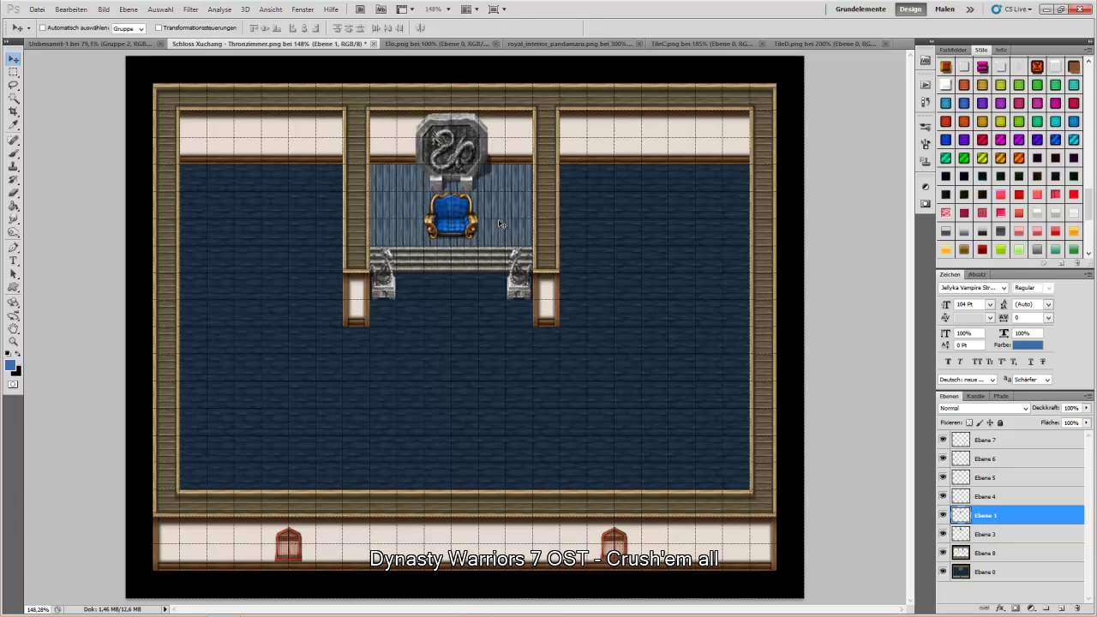
key(Up)
key(Up)
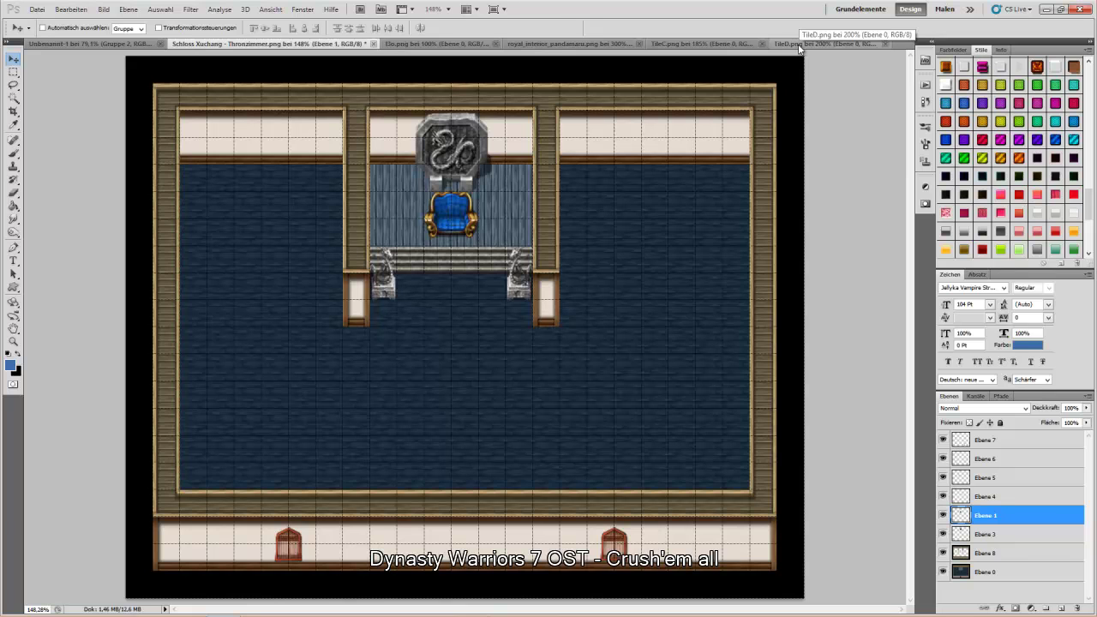
Step: Paste the plain red curtain twice above all other layers, placing one copy against the inner side of each front wall strip
key(ctrl+v)
drag(459, 338, 439, 358)
drag(1008, 515, 994, 442)
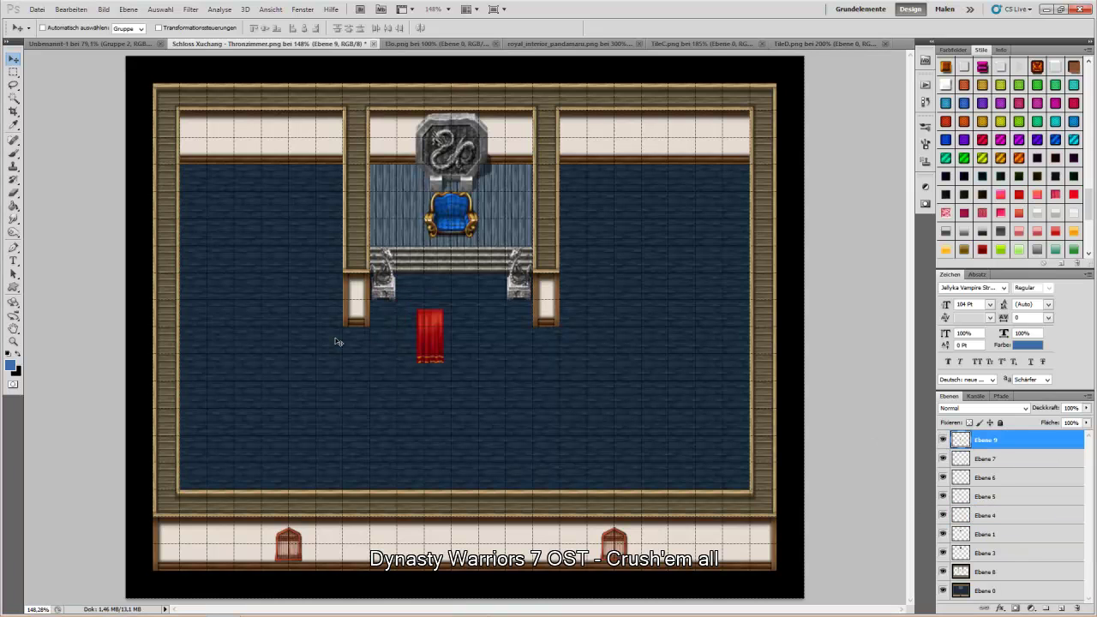
drag(433, 344, 386, 305)
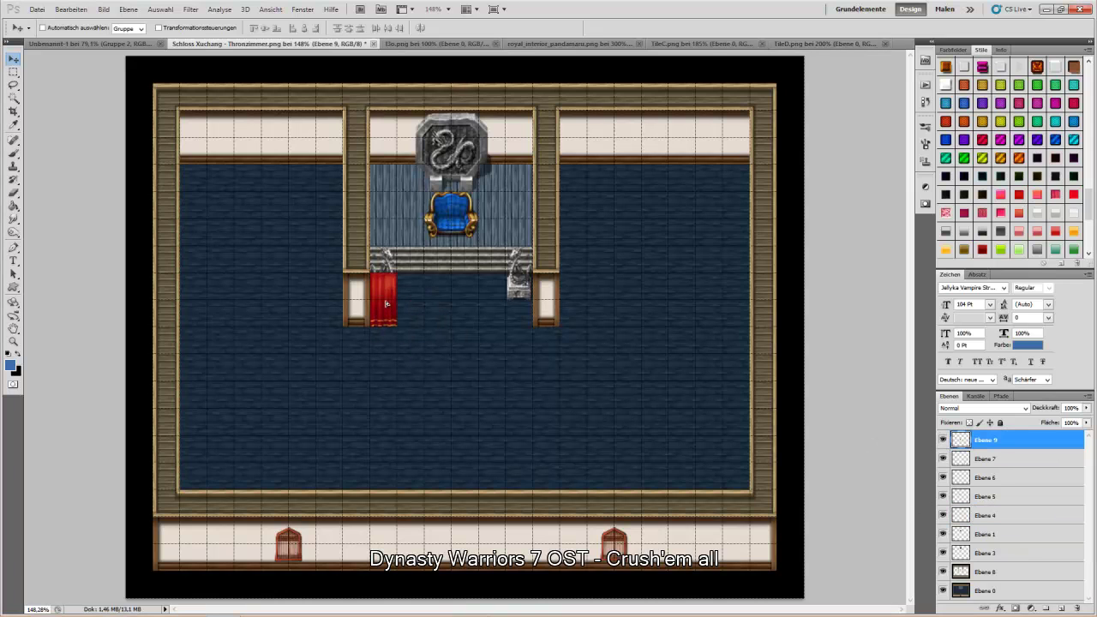
key(ctrl+v)
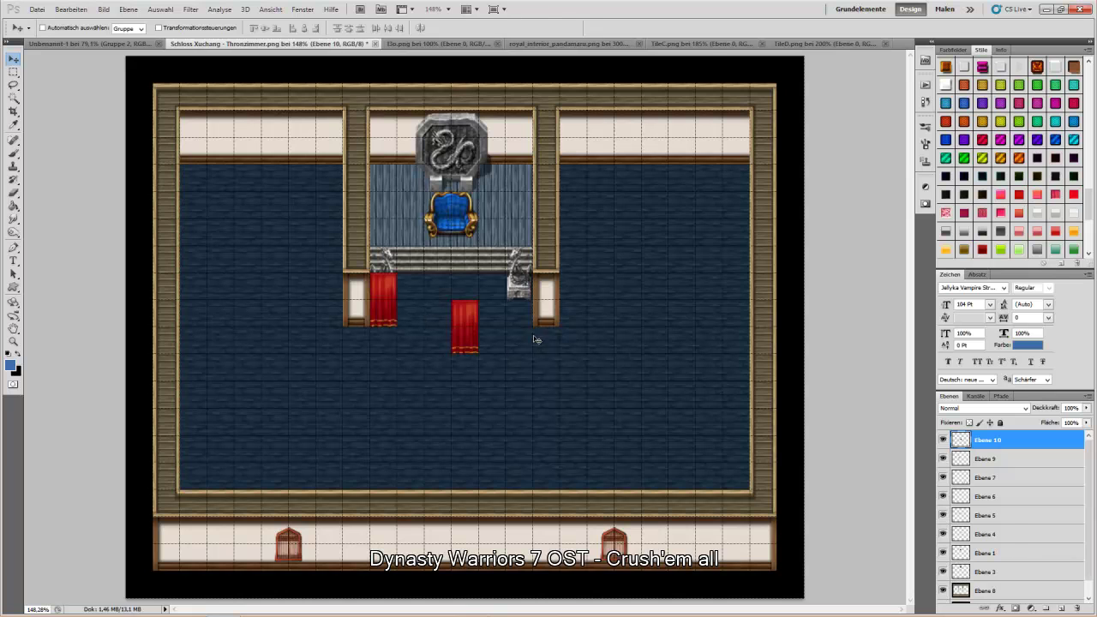
drag(482, 331, 530, 311)
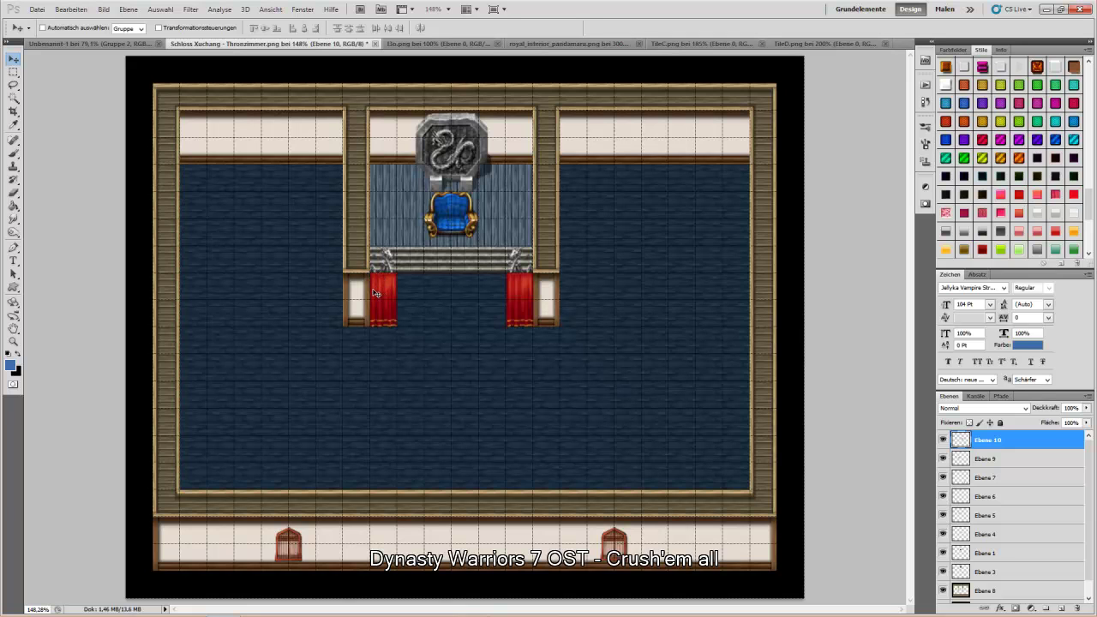
Step: Copy the left half of the open draped curtain from royal_interior_pandamaru.png into the map, left of centre between the plain curtains
click(815, 44)
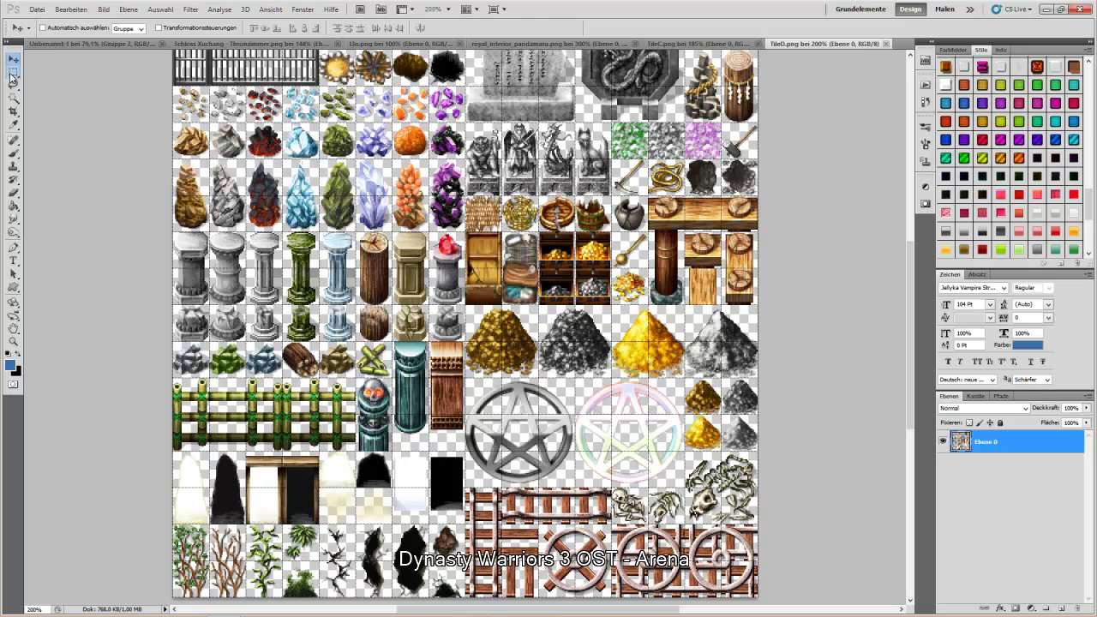
click(402, 43)
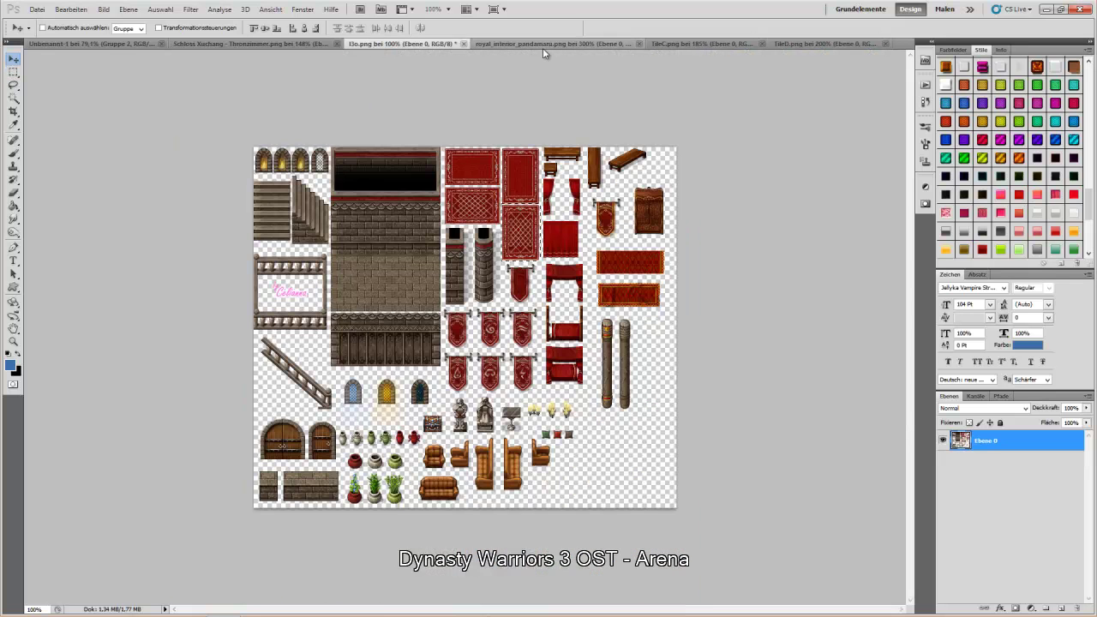
click(535, 45)
click(12, 72)
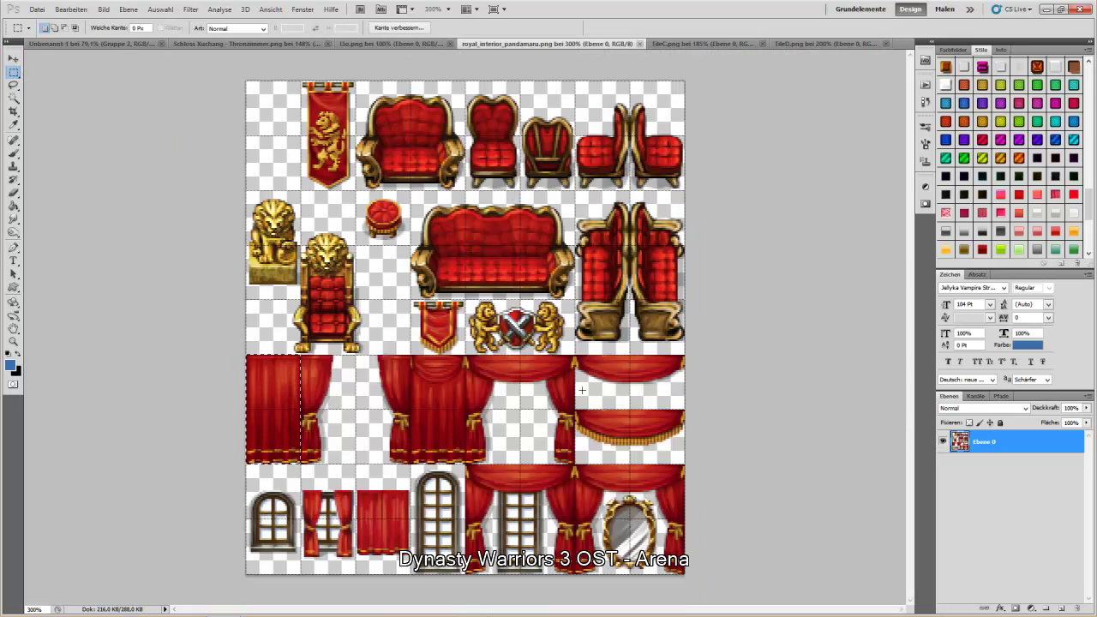
click(495, 401)
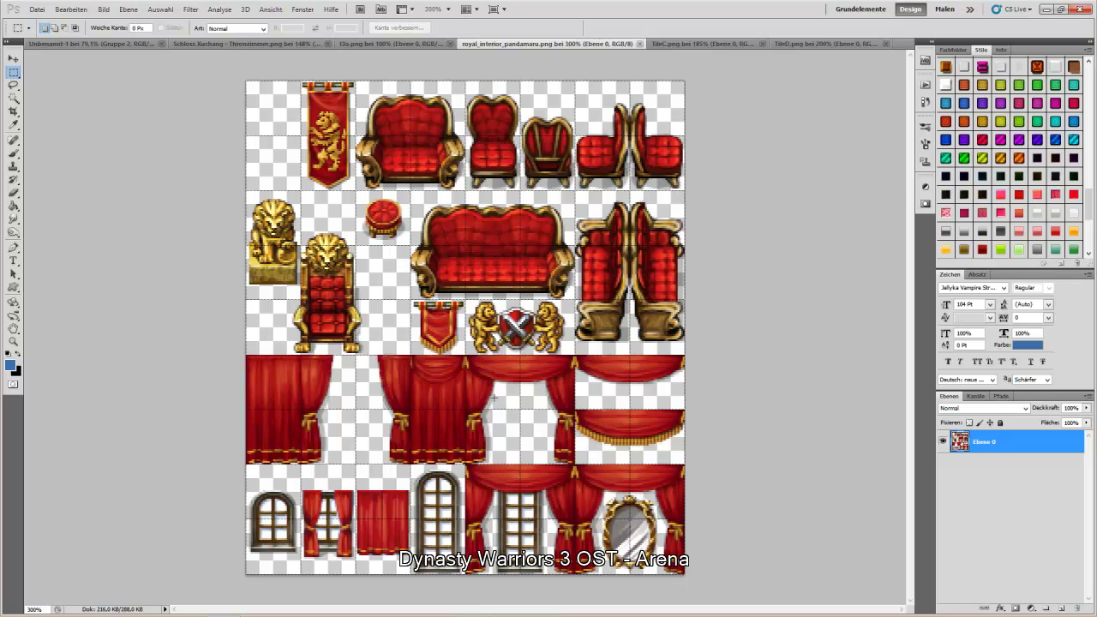
drag(492, 438, 521, 464)
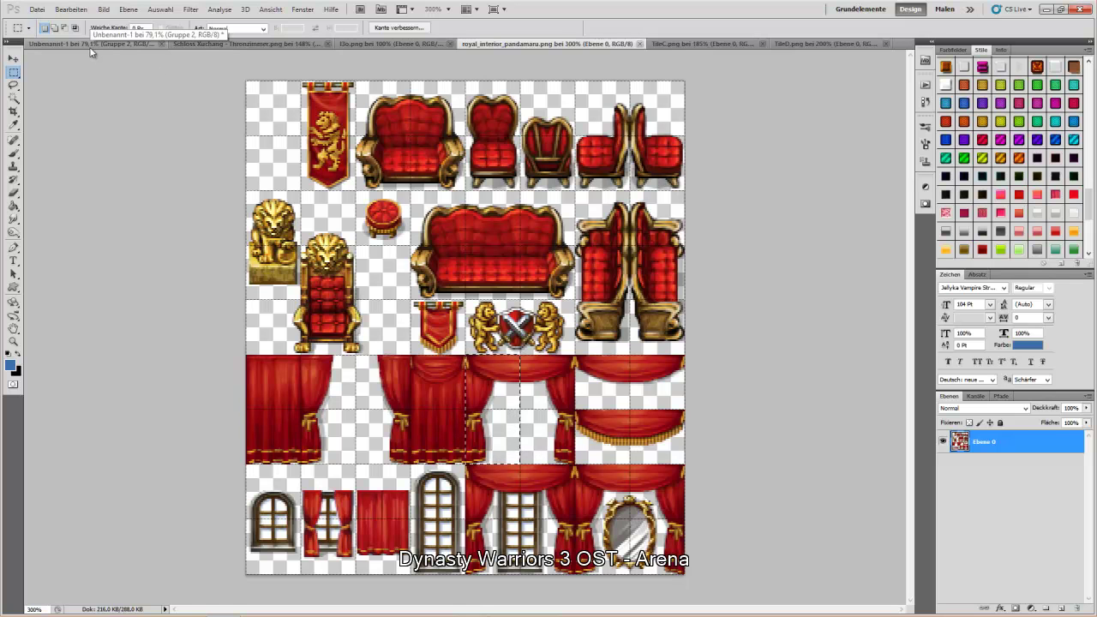
click(231, 44)
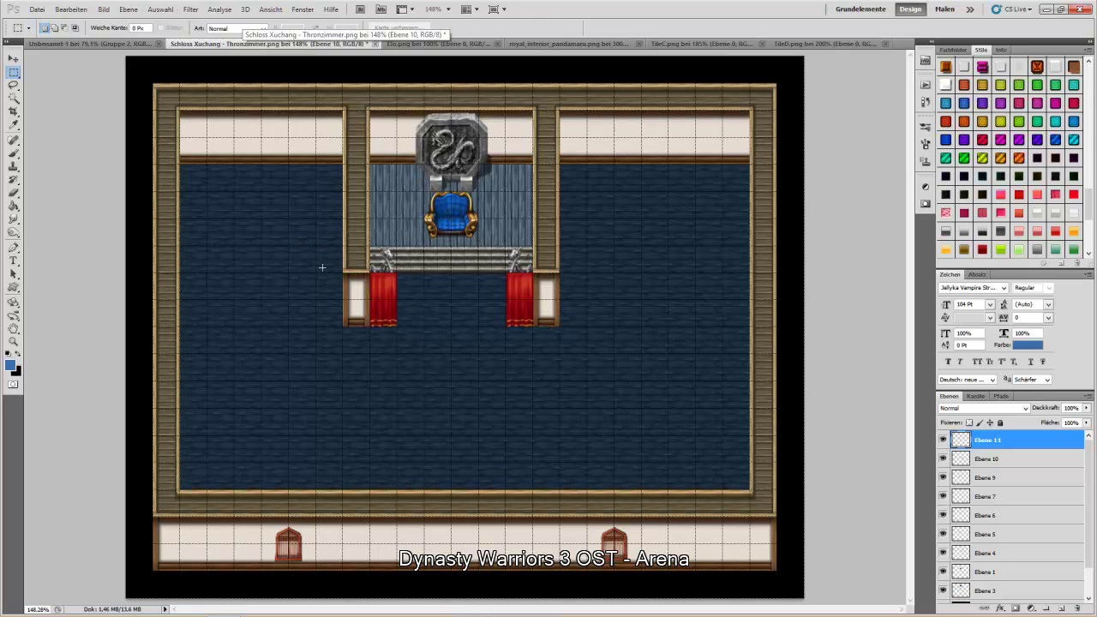
key(ctrl+v)
key(v)
drag(473, 330, 444, 303)
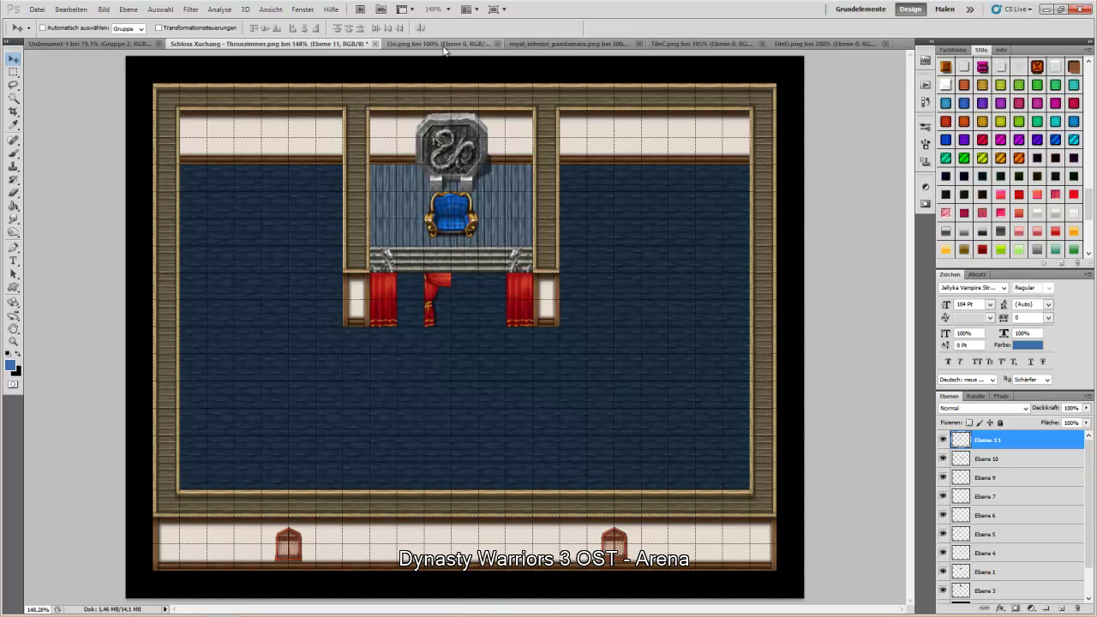
Step: Copy the right half of the open draped curtain into the map and join it to the left half below the stairs
click(562, 43)
click(13, 73)
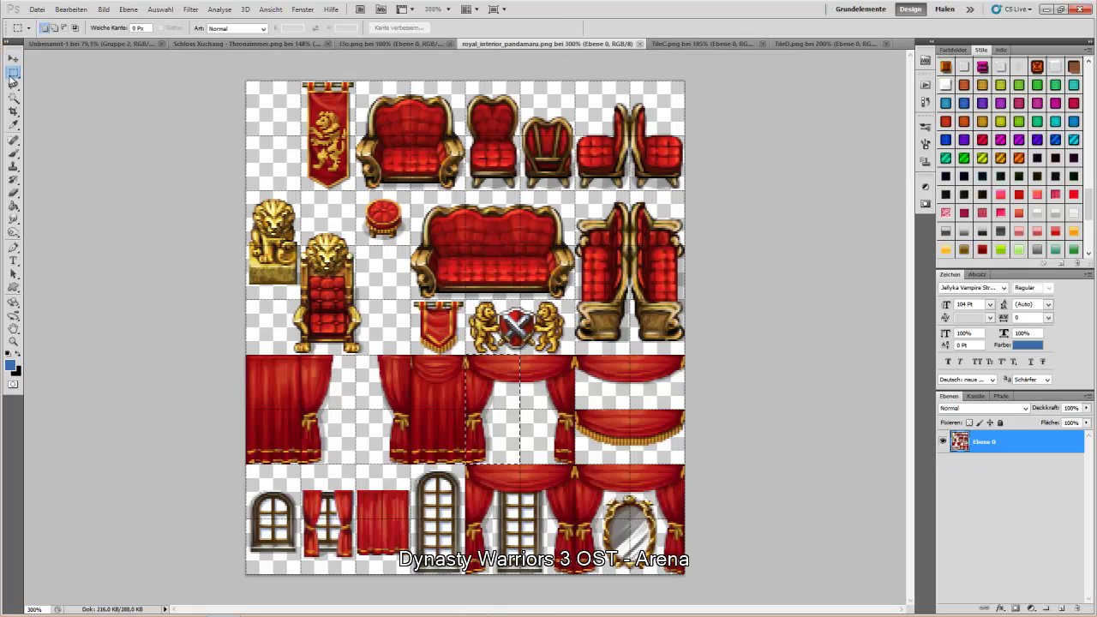
drag(492, 394, 545, 393)
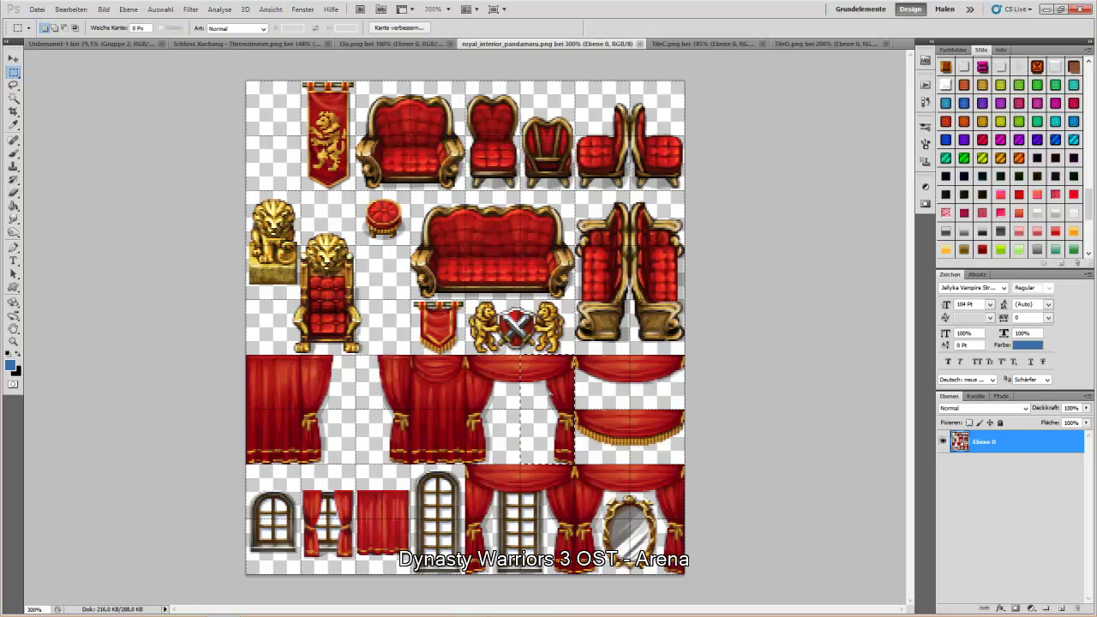
click(219, 44)
key(ctrl+v)
key(v)
drag(463, 317, 463, 290)
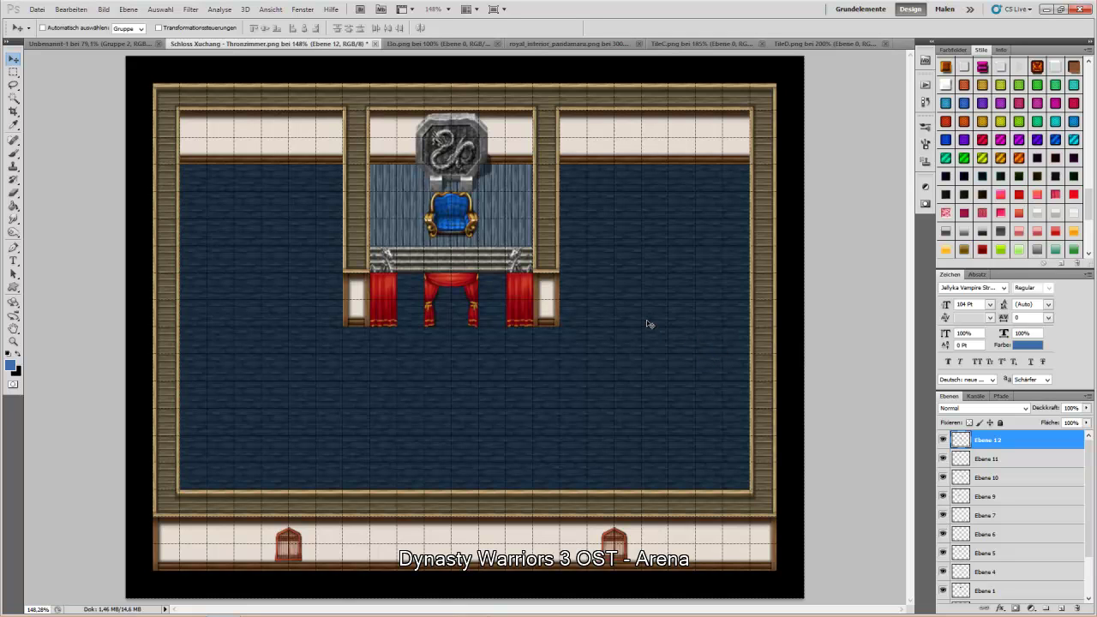
Step: Duplicate the right plain curtain from Ebene 10 and fit the copy into the gap beside the open draped curtain
right_click(517, 311)
click(555, 326)
key(ctrl+a)
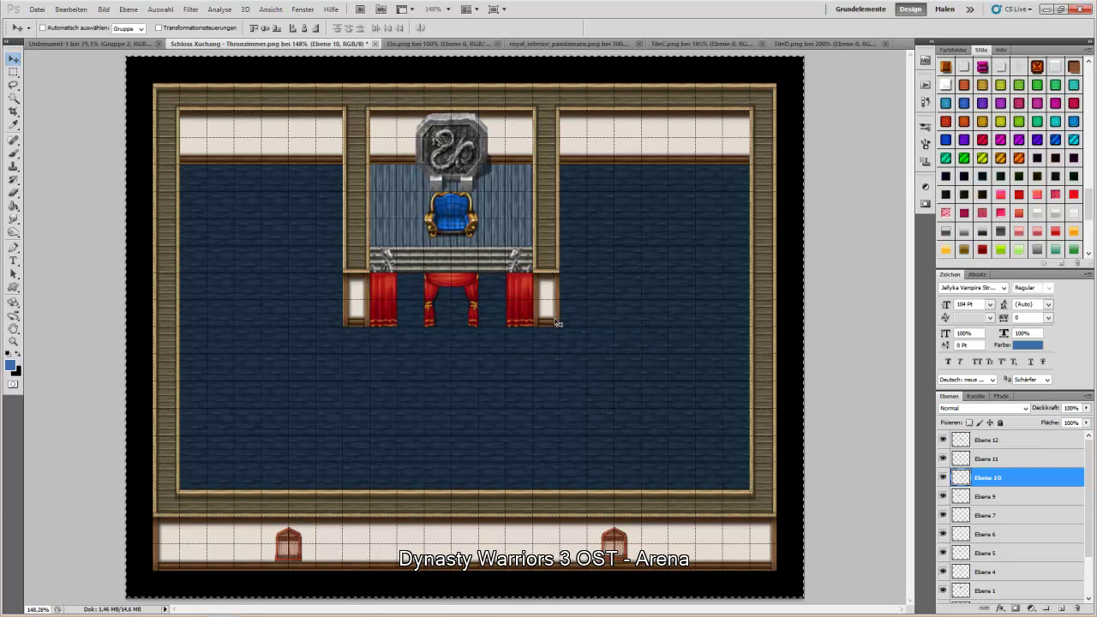
key(ctrl+v)
drag(457, 340, 490, 312)
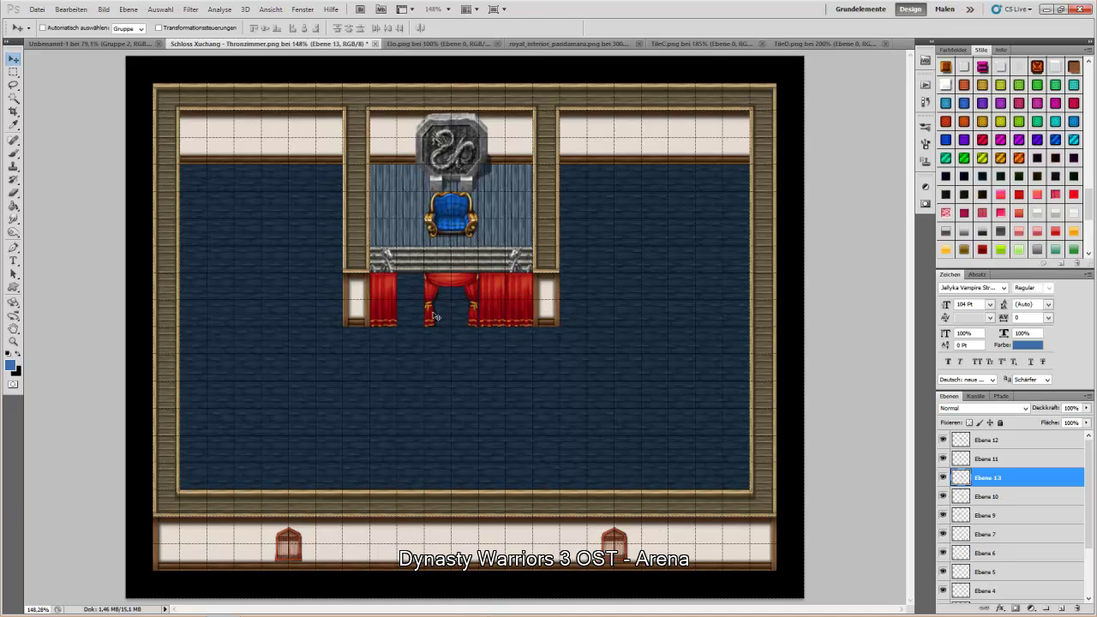
Step: Fit plain curtain copies into the gap left of the open draped curtain and behind its right half, beneath Ebene 12
mouse_move(420, 311)
mouse_down()
mouse_move(429, 316)
mouse_move(402, 314)
mouse_up()
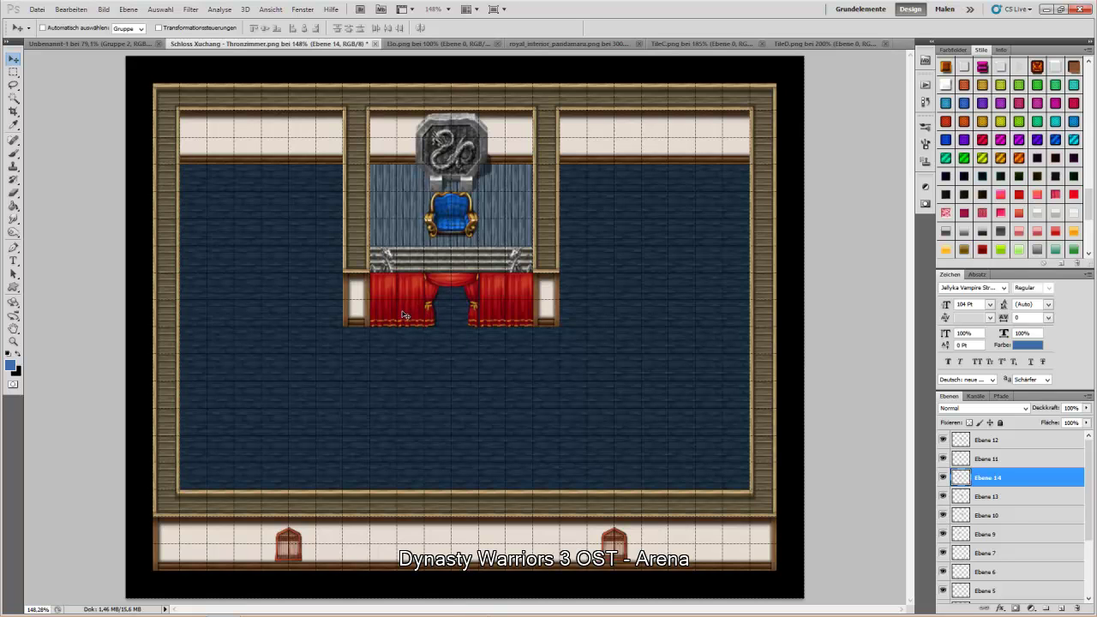
right_click(477, 314)
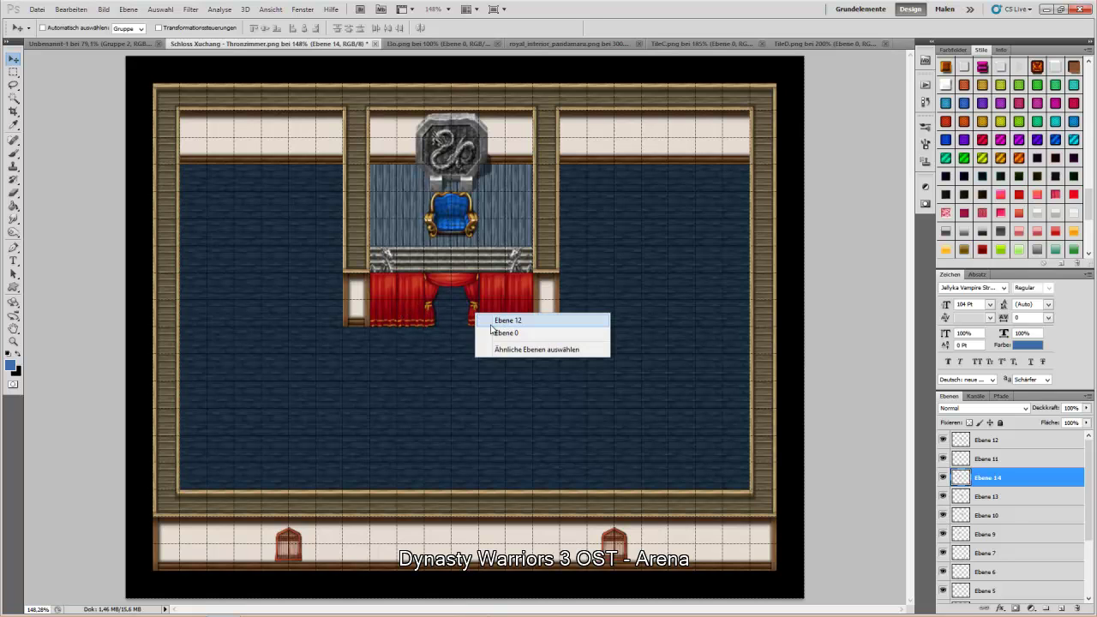
click(494, 321)
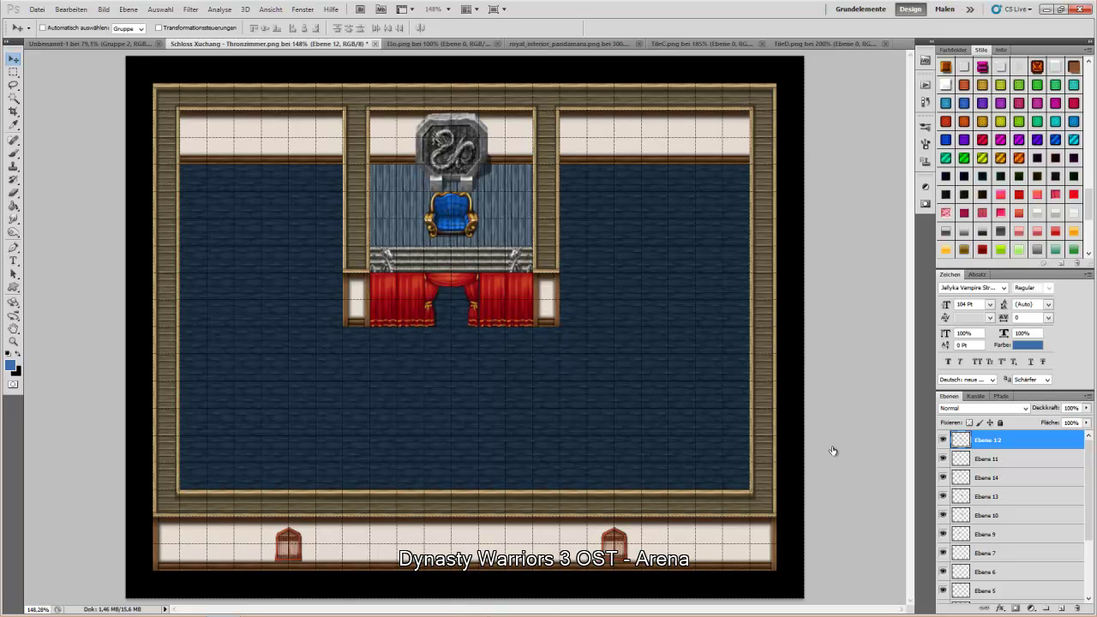
click(975, 461)
key(ctrl+v)
drag(470, 341, 473, 307)
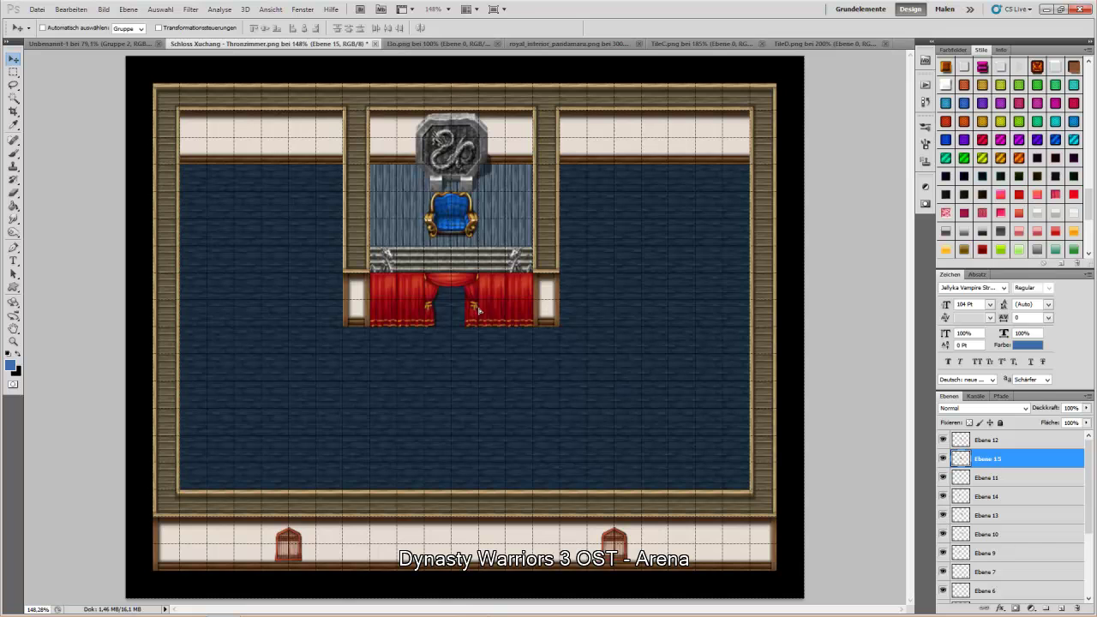
drag(481, 311, 484, 313)
click(1010, 443)
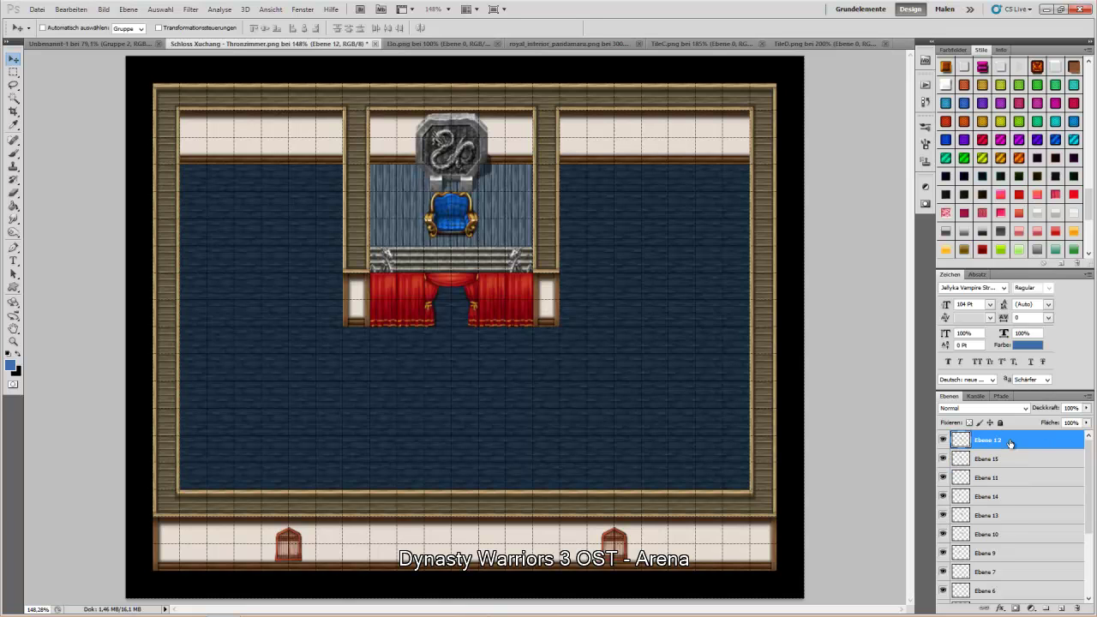
Step: Identify the curtain layers by toggling their visibility, and merge Ebene 9 through Ebene 12 into one curtain layer
click(943, 516)
click(943, 515)
click(943, 534)
click(943, 534)
click(942, 554)
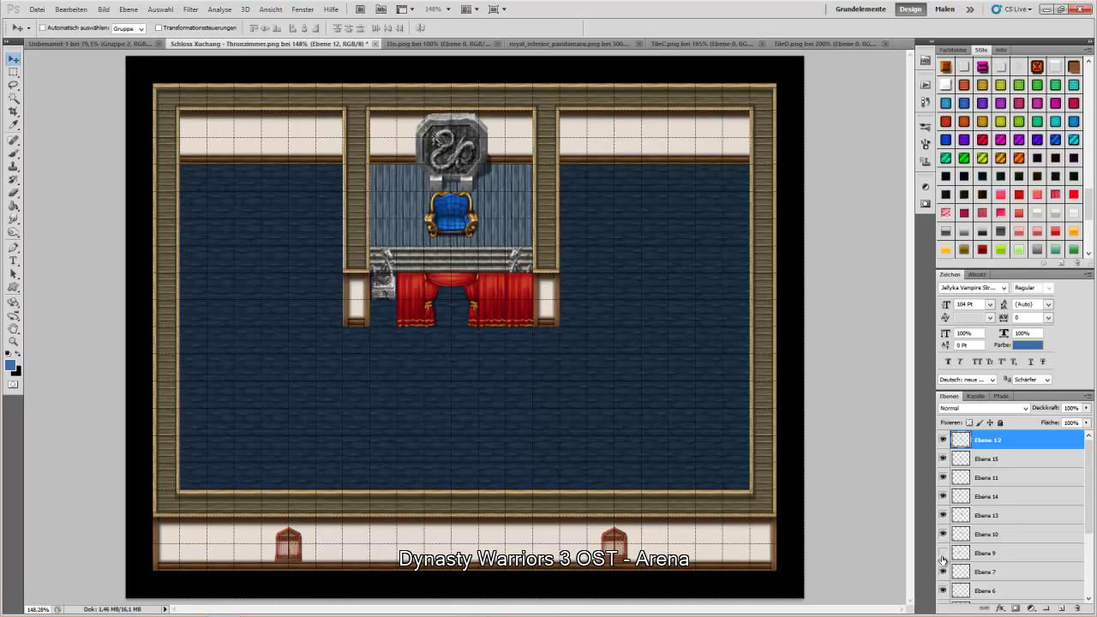
click(943, 556)
click(1012, 555)
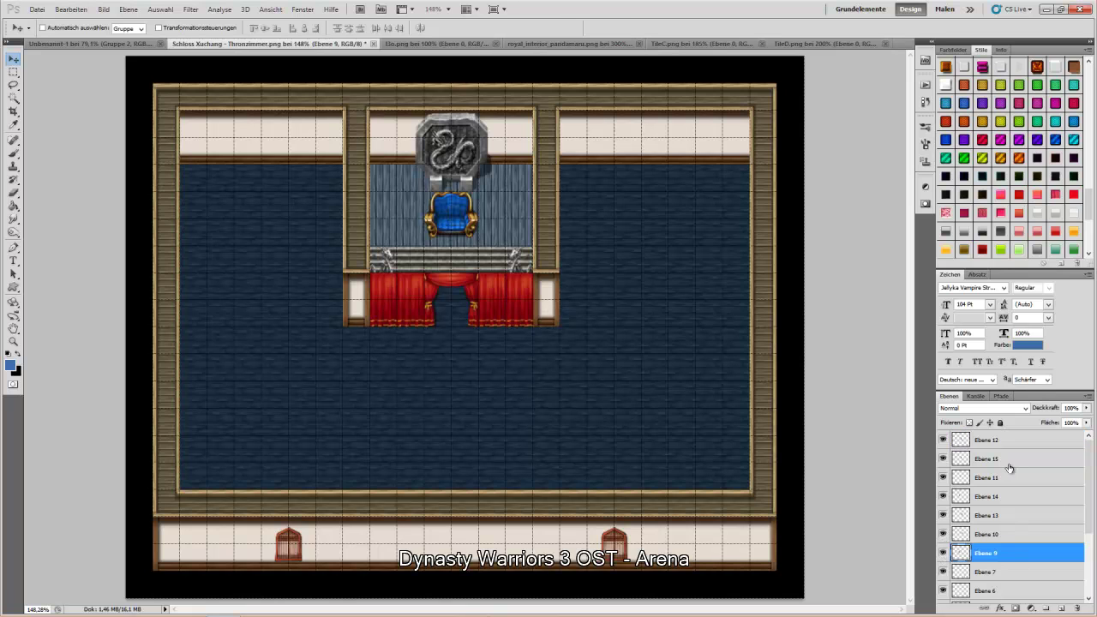
shift+click(997, 444)
key(ctrl+e)
click(943, 440)
click(944, 441)
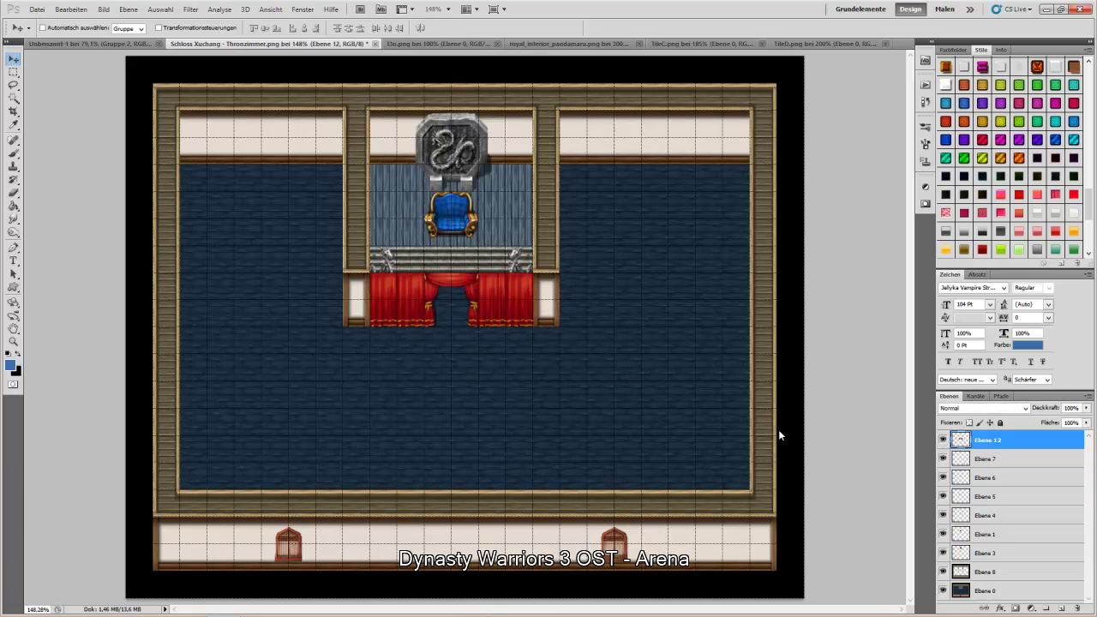
key(ctrl+u)
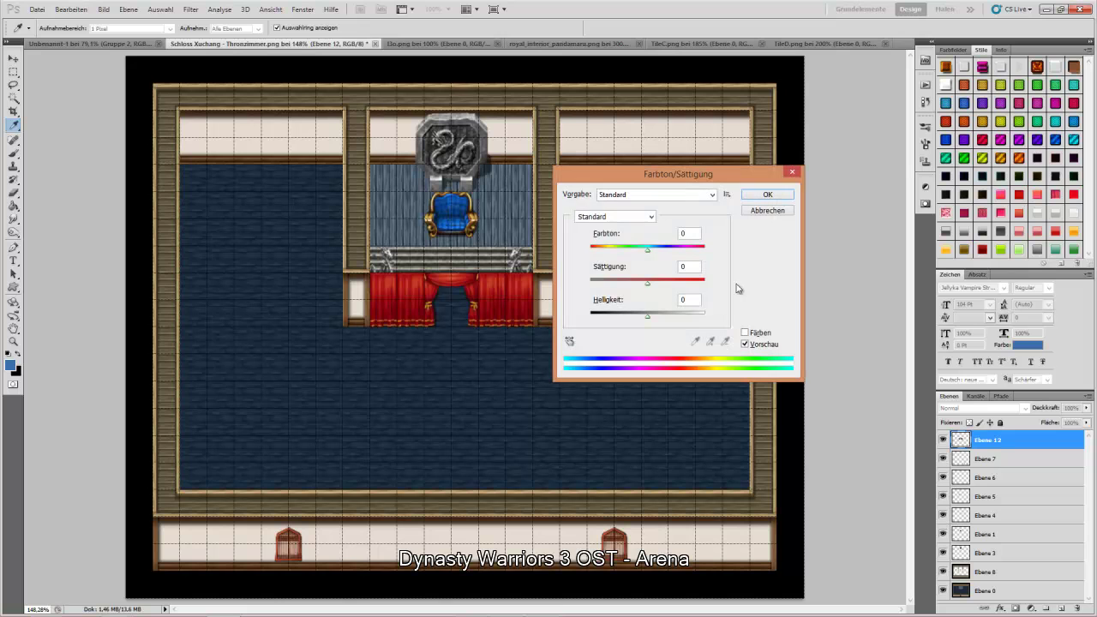
drag(647, 249, 594, 249)
click(762, 211)
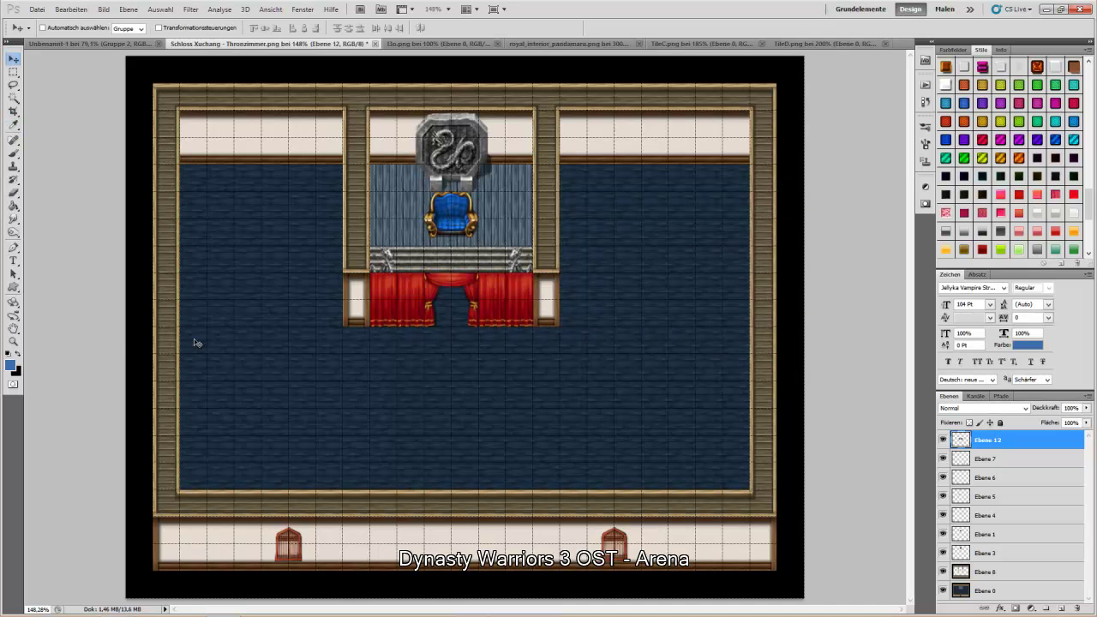
Step: Recolour the merged curtains blue by painting inside their outline with the Brush in Farbton mode, and deselect them
ctrl+click(960, 440)
click(12, 153)
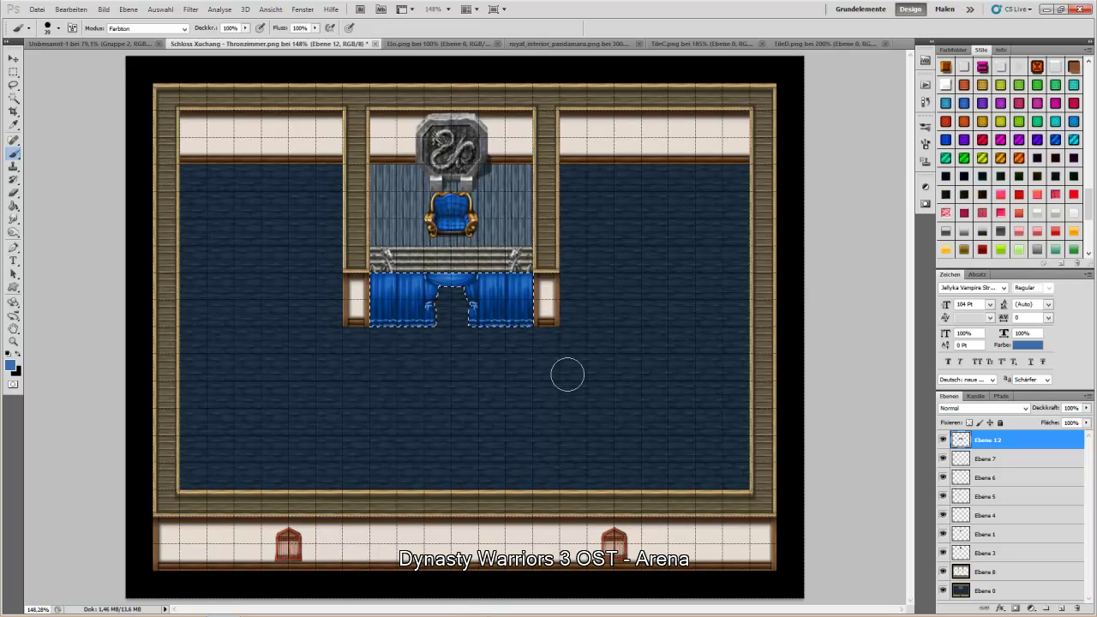
key(ctrl+d)
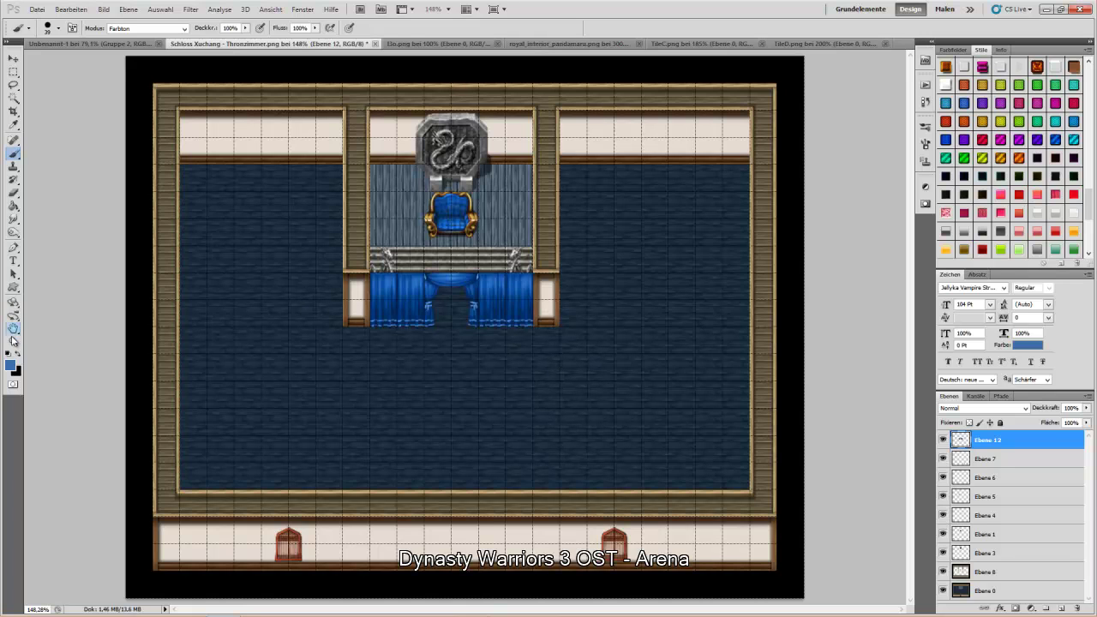
Step: Copy the narrow wooden ledge above the left front wall strip from Ebene 8 onto its own layer
click(13, 341)
drag(437, 221, 557, 293)
click(557, 292)
click(13, 72)
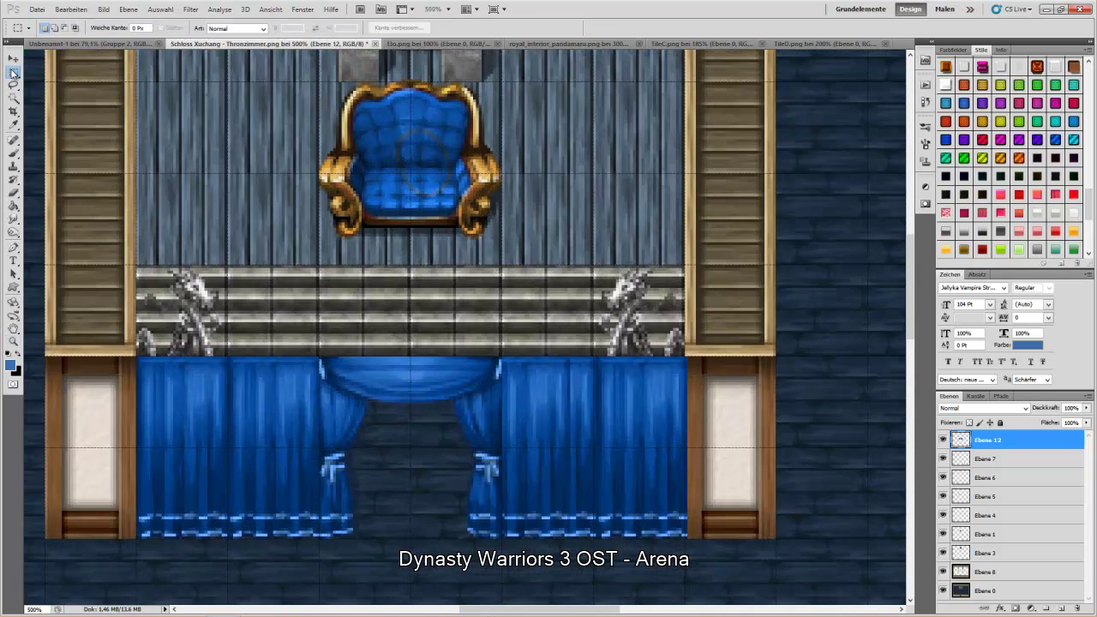
drag(81, 353, 136, 356)
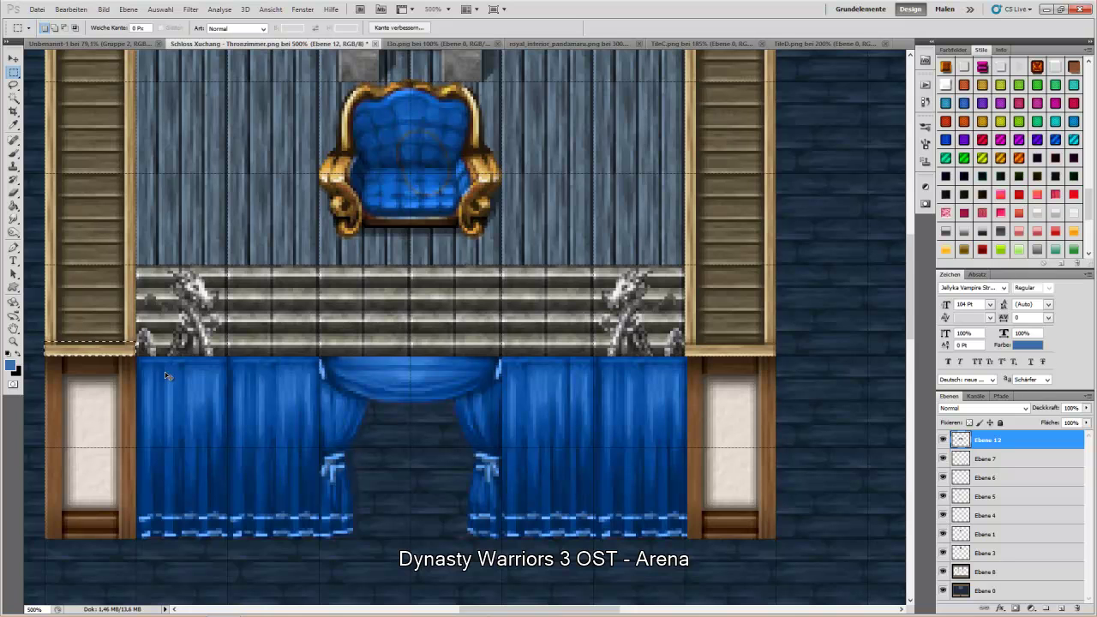
key(ctrl+c)
click(566, 230)
scroll(1050, 538, down, 2)
click(986, 572)
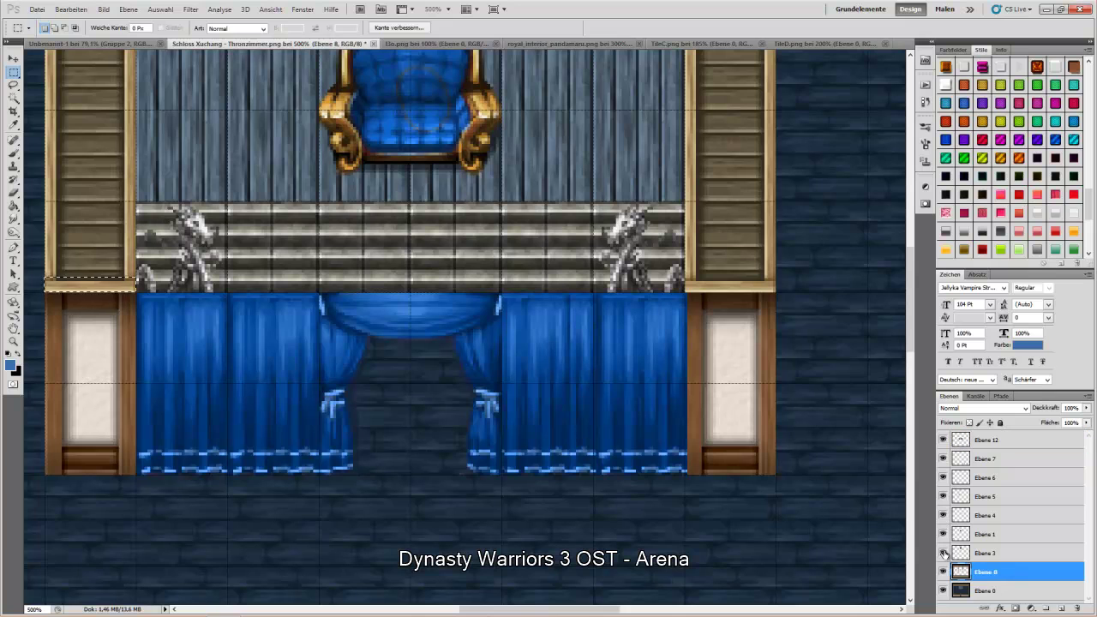
key(ctrl+j)
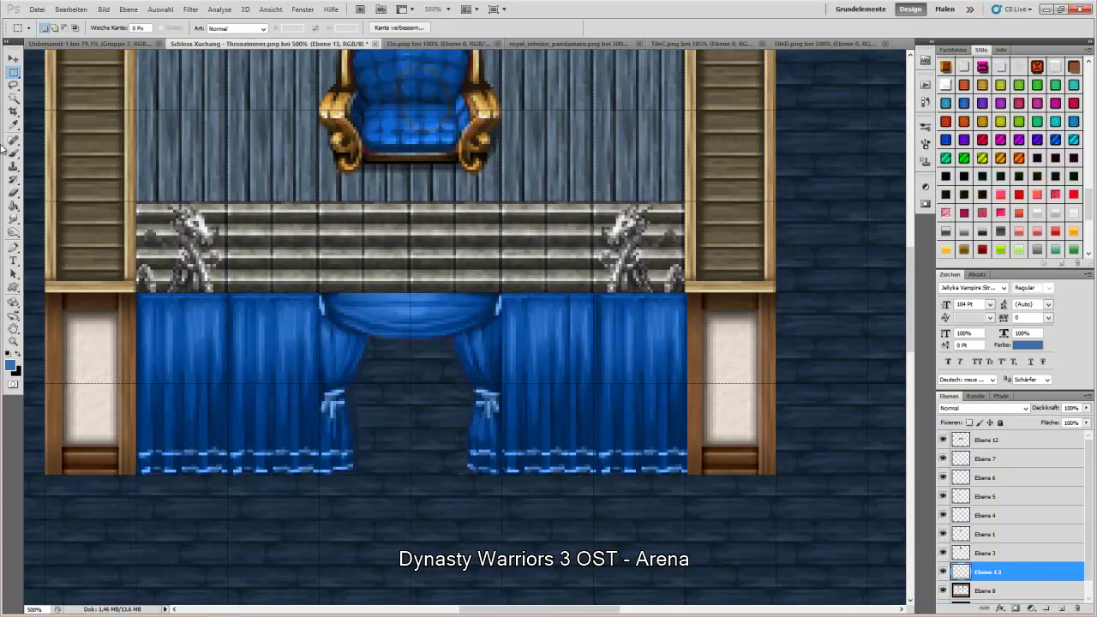
Step: Place the ledge copy one tile to the right over the foot of the stairs and bring its layer to the top
click(13, 59)
drag(216, 286, 268, 289)
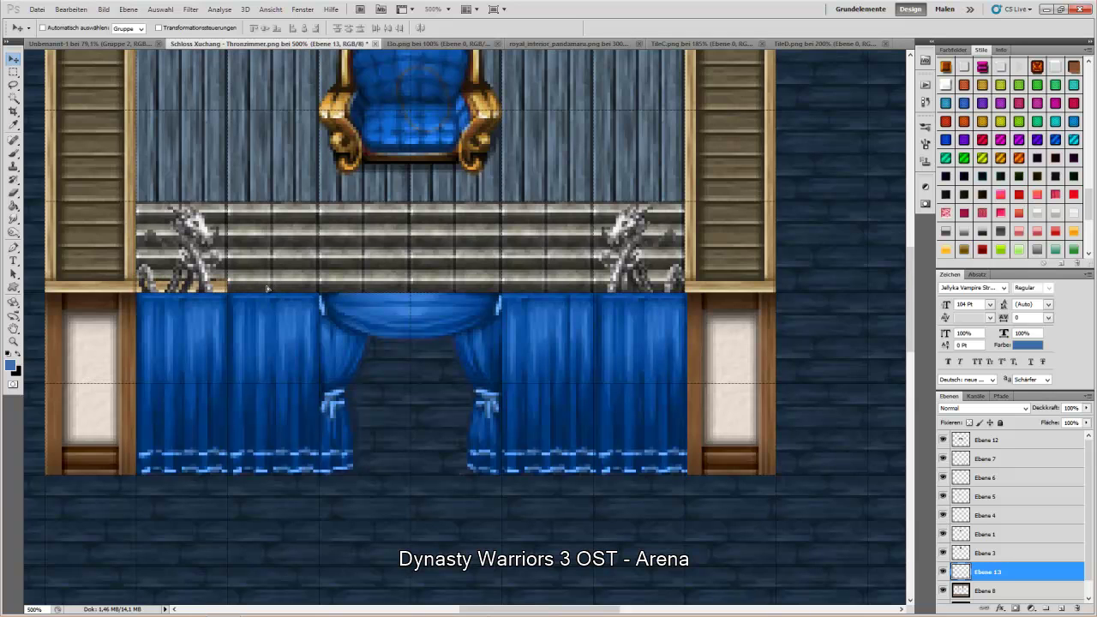
drag(1008, 579, 1022, 433)
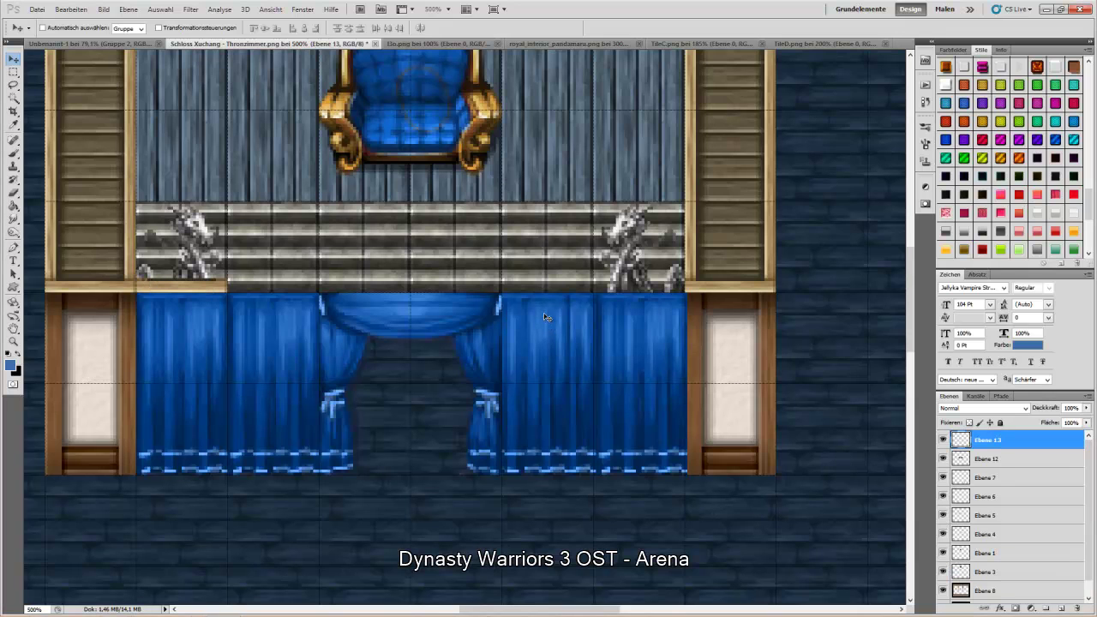
Step: Paste five more ledge pieces side by side above the curtains up to the right wall strip, merging each into the ledge layer
key(ctrl+v)
drag(444, 333, 255, 289)
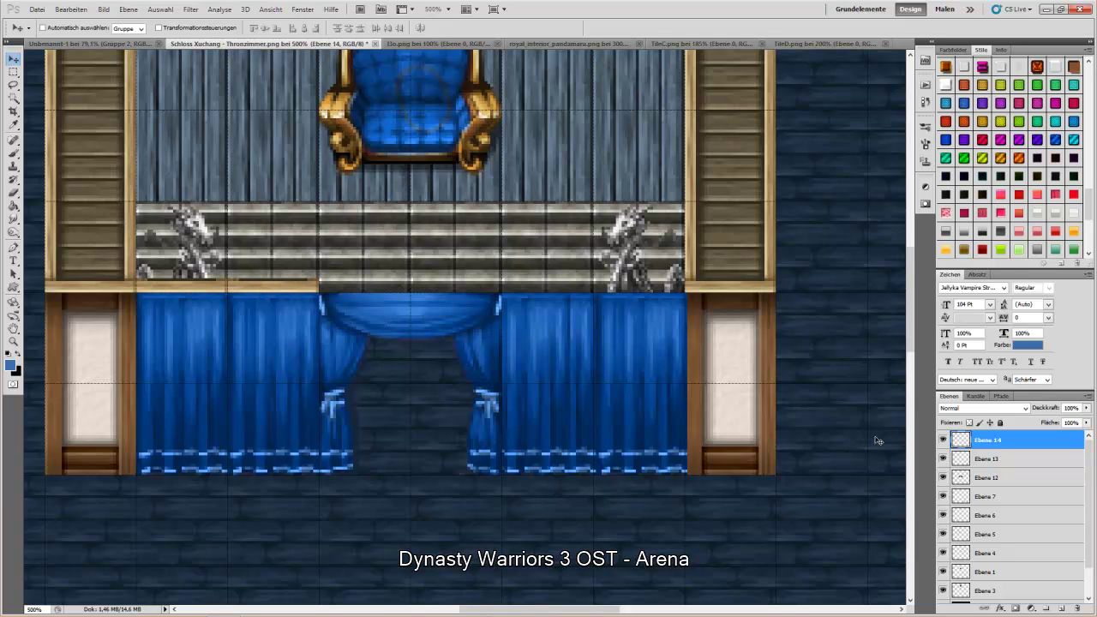
key(ctrl+e)
key(ctrl+v)
drag(448, 327, 354, 289)
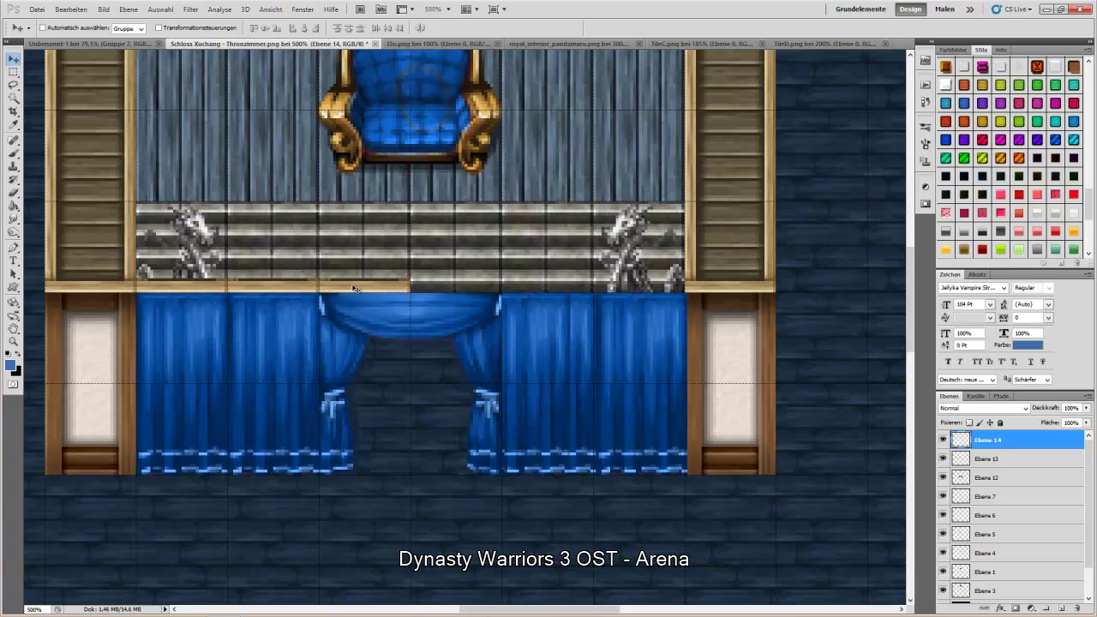
key(ctrl+e)
key(ctrl+v)
drag(446, 326, 440, 286)
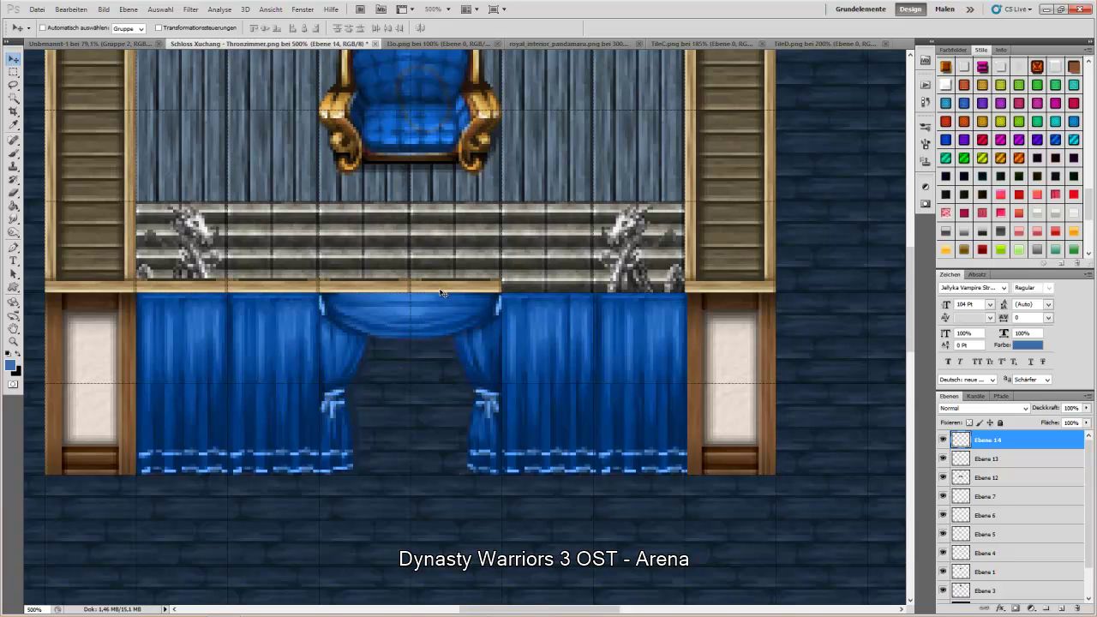
key(ctrl+e)
key(ctrl+v)
drag(493, 324, 566, 283)
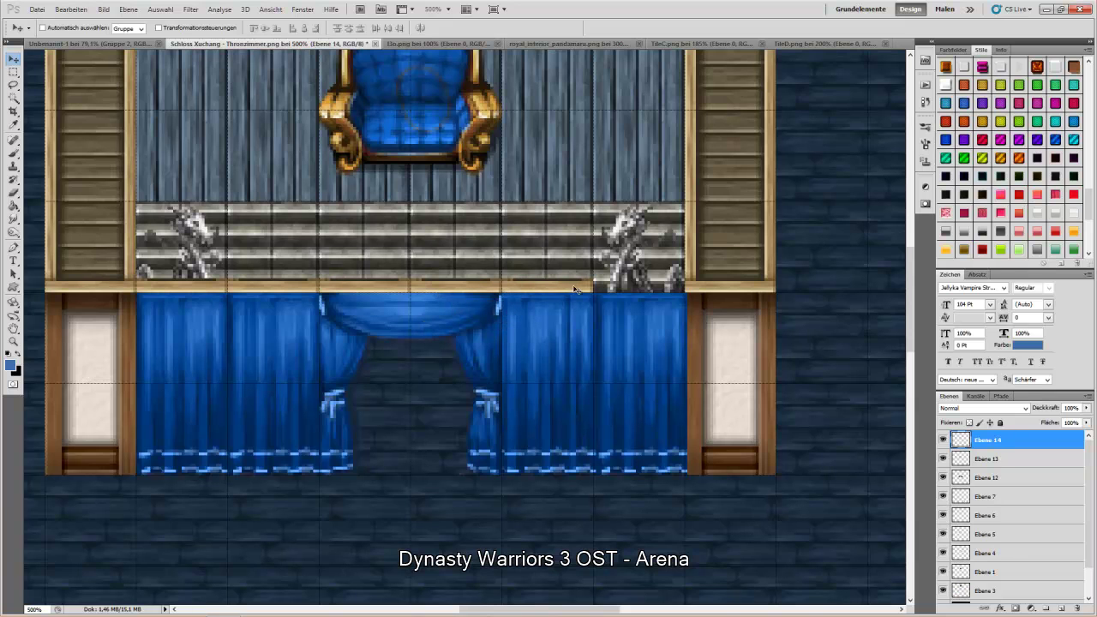
key(ctrl+e)
key(ctrl+v)
drag(470, 343, 645, 297)
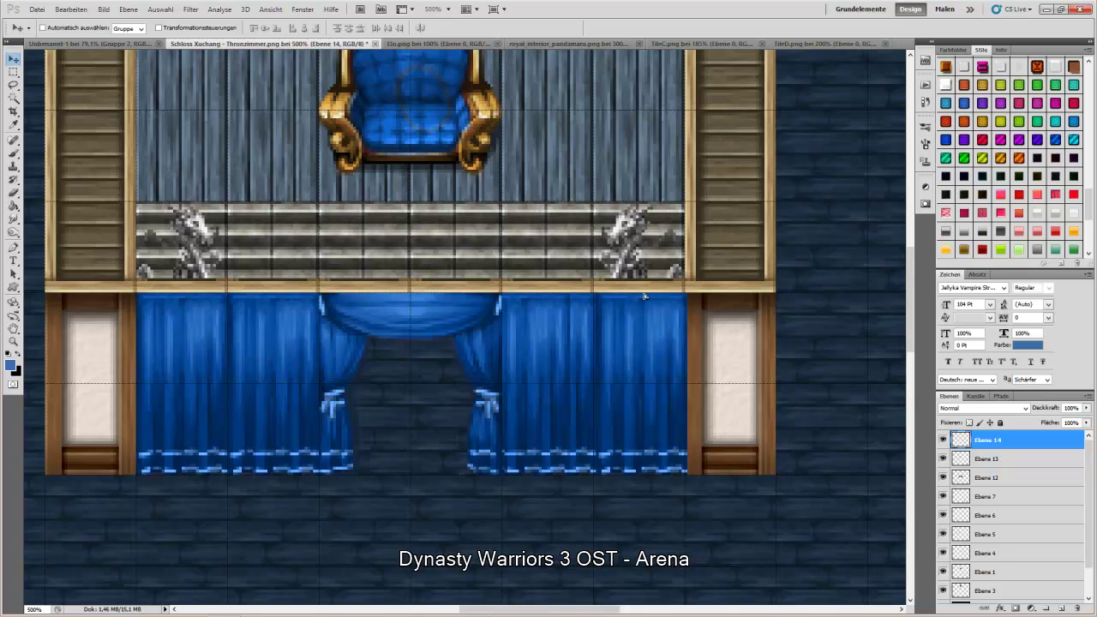
key(ctrl+e)
Step: Select the entire dark blue main floor around the throne area with combined rectangular selections and make Ebene 0 the active layer
click(14, 341)
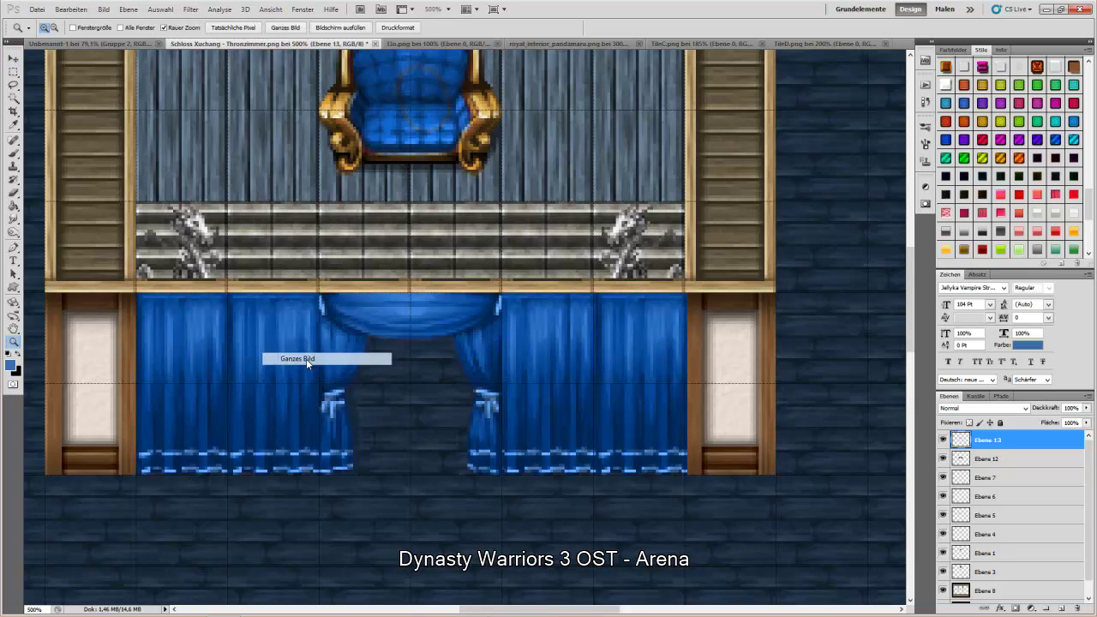
key(ctrl+0)
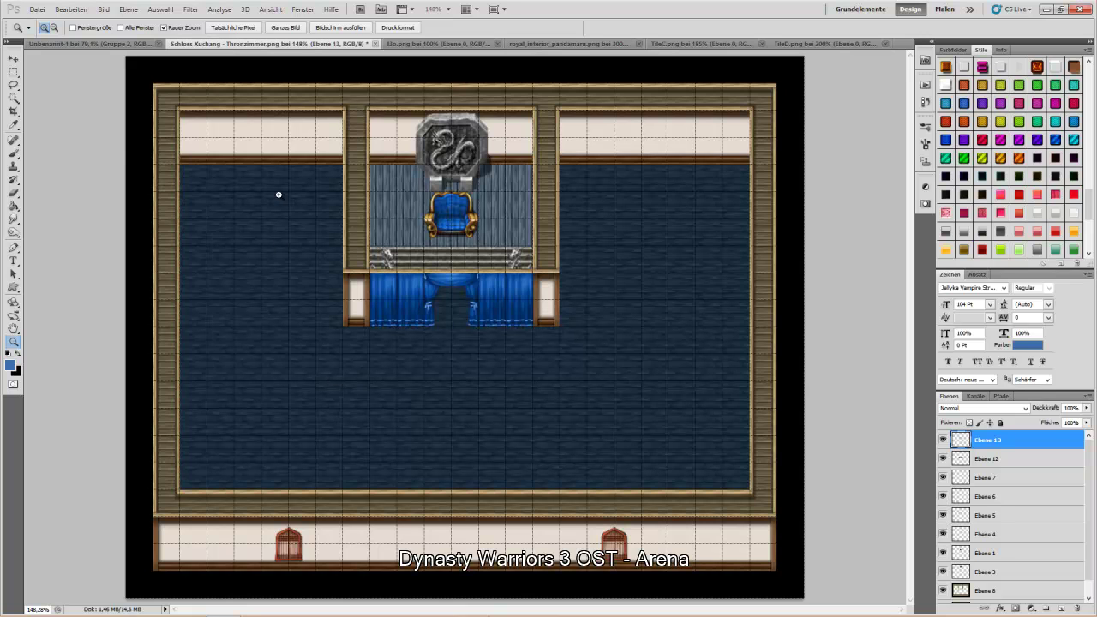
click(13, 58)
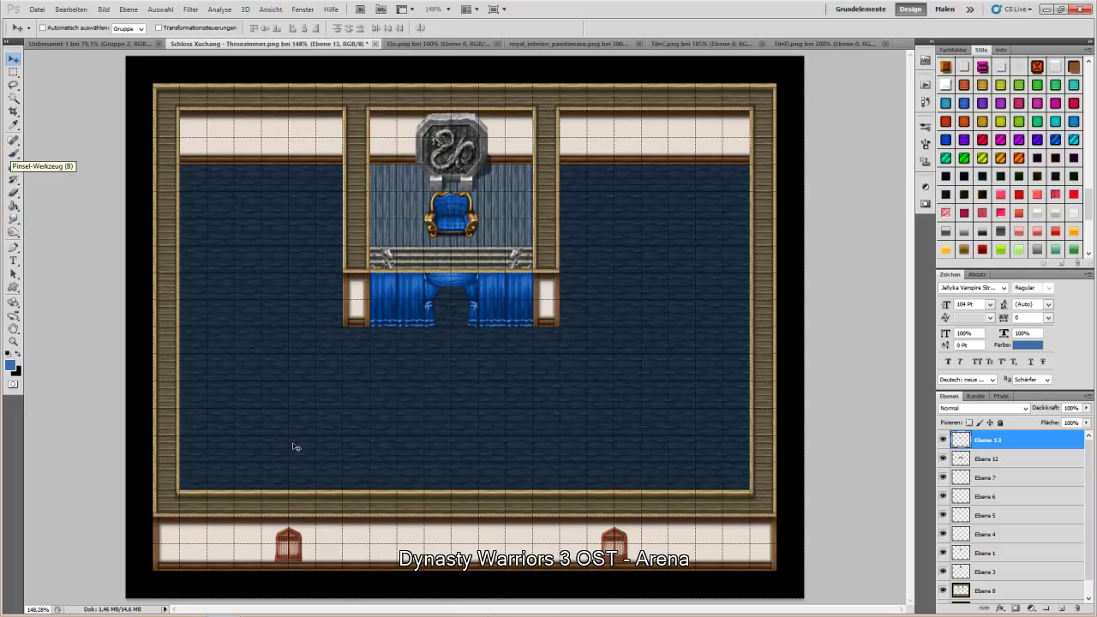
click(13, 71)
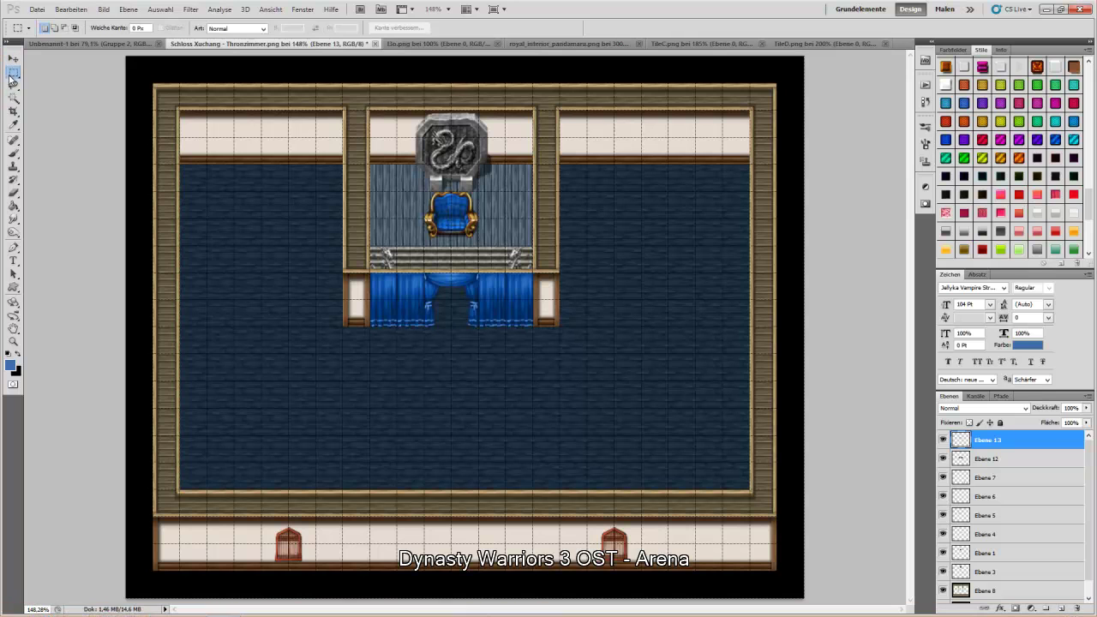
drag(180, 165, 343, 487)
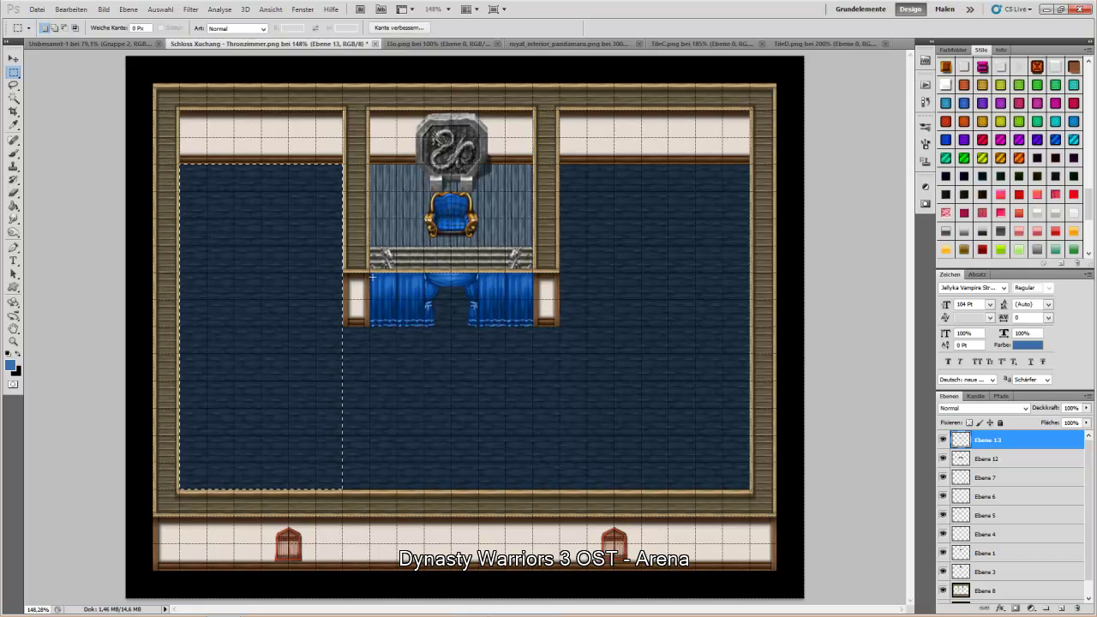
key(shift)
shift+drag(371, 273, 533, 487)
shift+drag(343, 328, 751, 490)
shift+drag(559, 165, 751, 351)
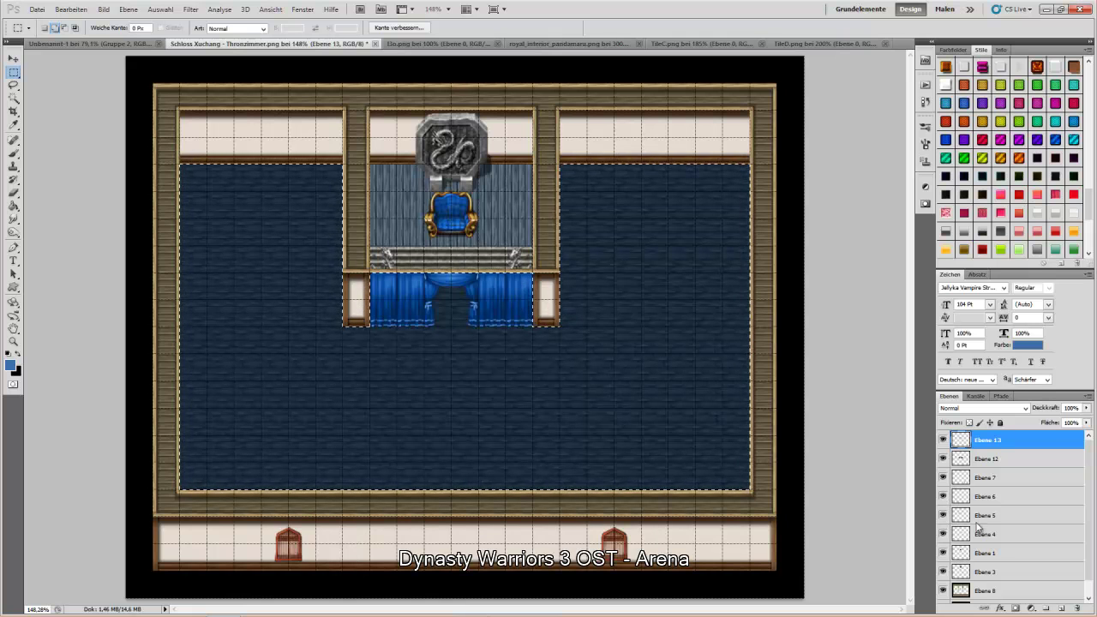
scroll(999, 585, down, 1)
click(1004, 594)
Step: Fill the selected floor with the orange-brown wood pattern in Normal mode at 100 % opacity
right_click(500, 409)
click(540, 359)
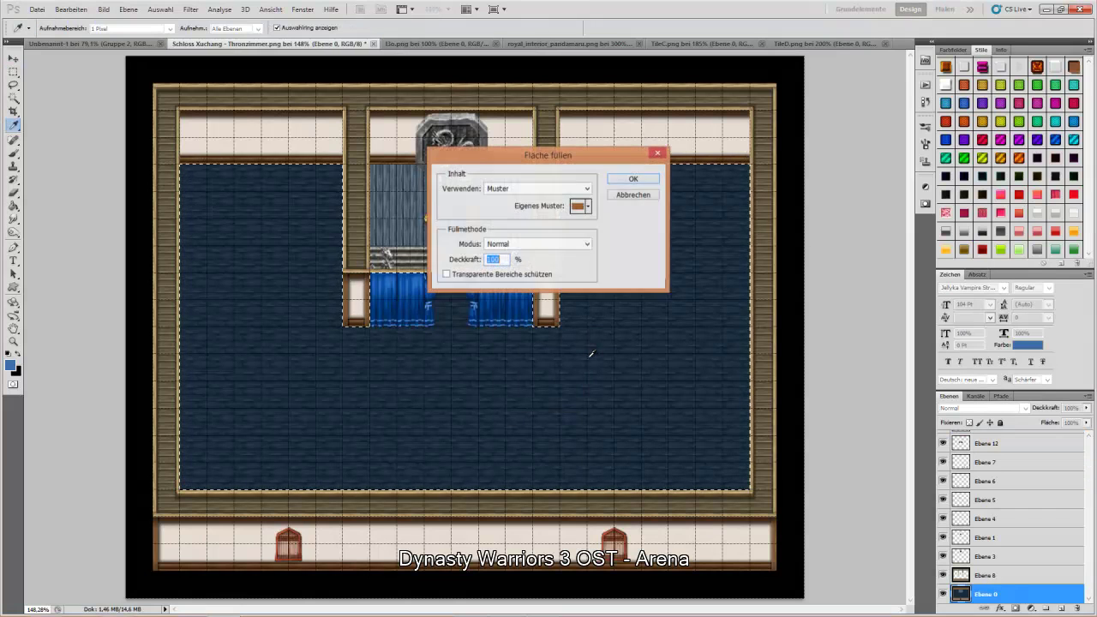
click(628, 180)
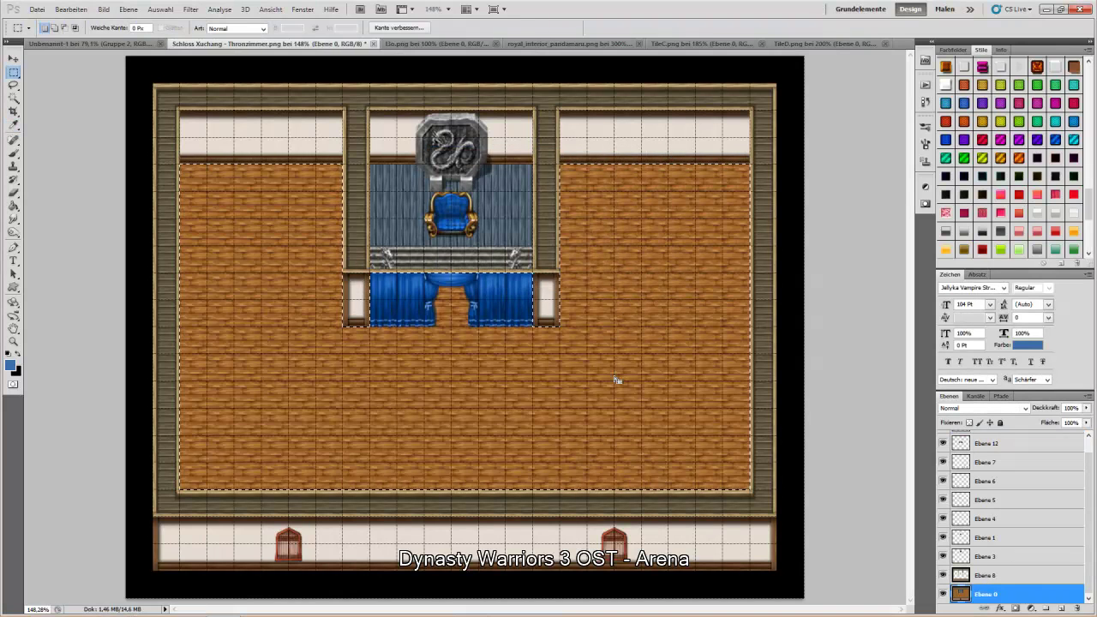
Step: Refill the selected floor with the darker brown wooden plank pattern in Normal mode
right_click(611, 375)
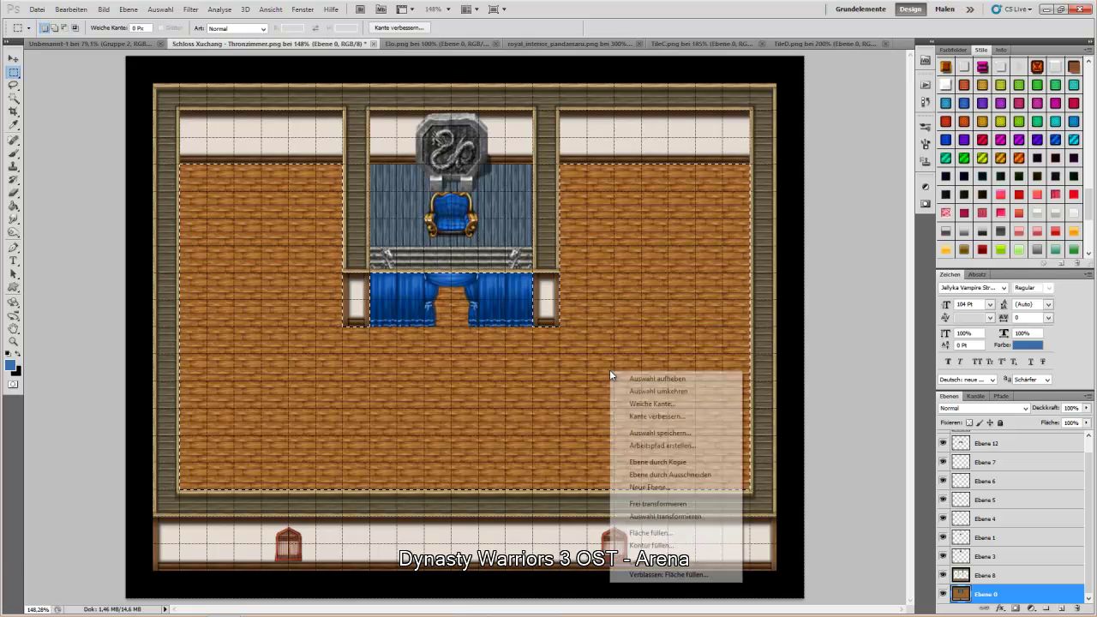
click(651, 532)
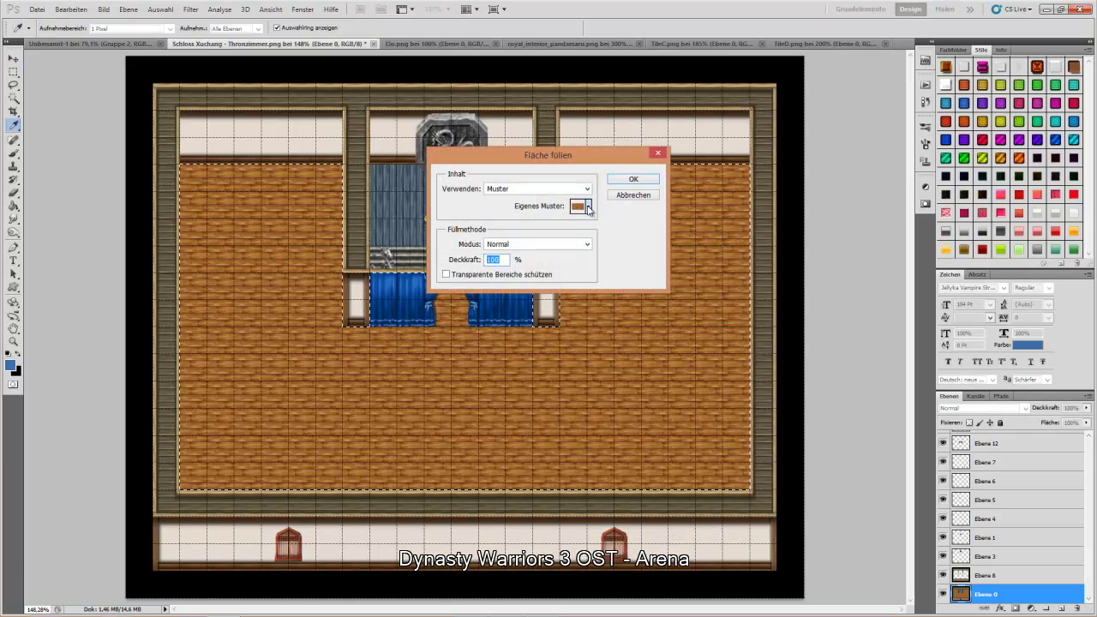
click(579, 206)
click(517, 397)
click(554, 378)
click(634, 179)
Step: Refill the selected main floor with the orange-brown wood pattern in Normal mode at 100 % opacity
right_click(471, 391)
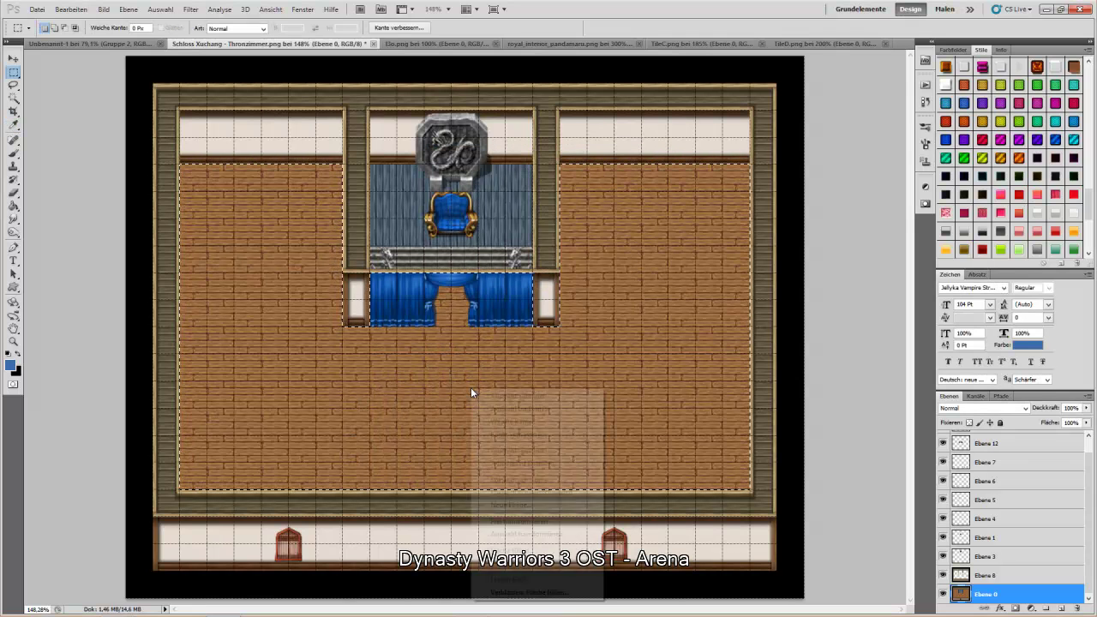
click(509, 551)
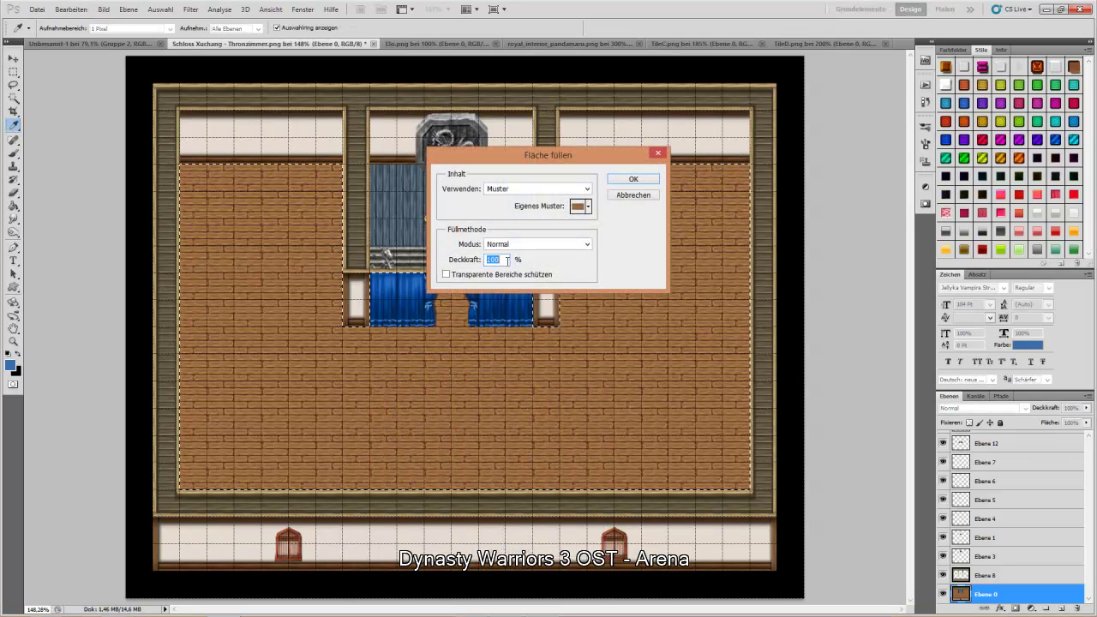
click(589, 207)
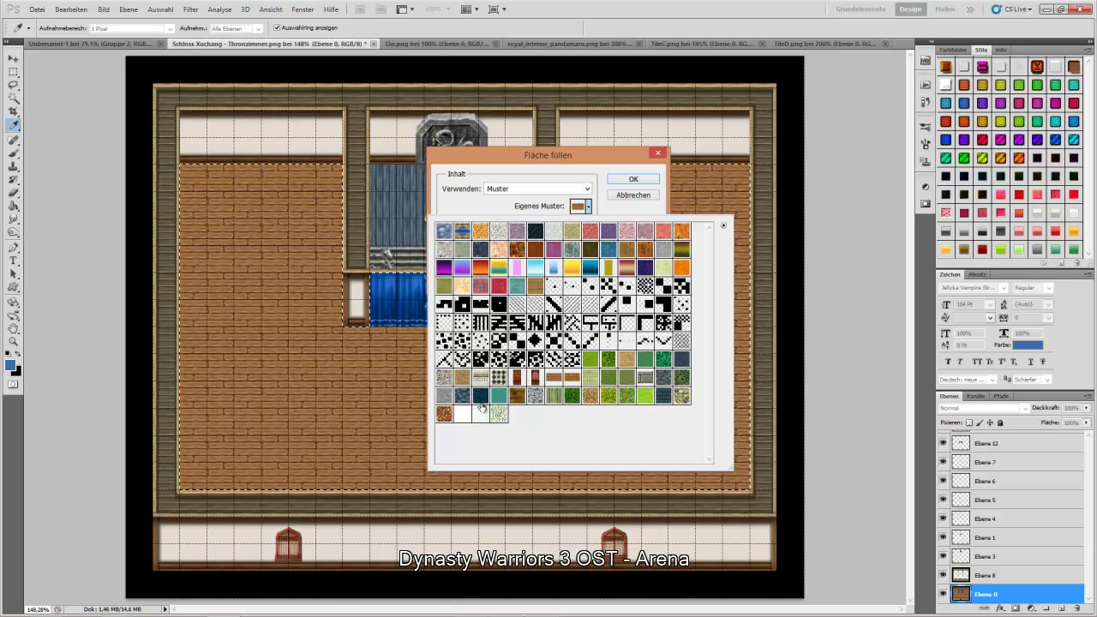
click(570, 388)
click(634, 179)
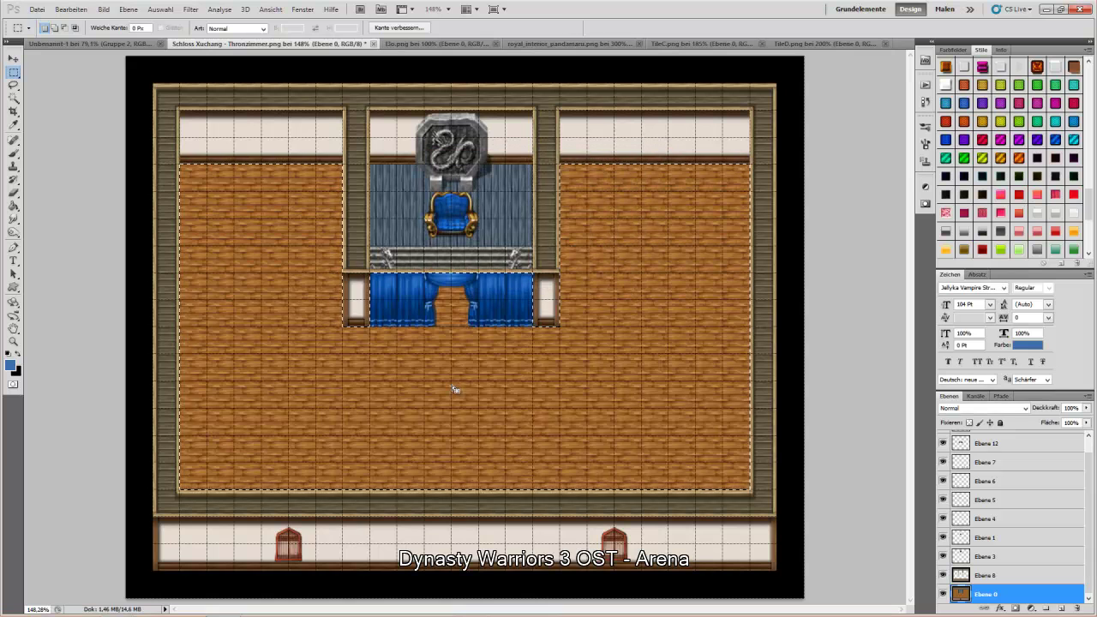
Step: Fill the selected main floor with the dark brown parquet pattern in Normal mode at 100 % opacity
right_click(449, 383)
click(493, 547)
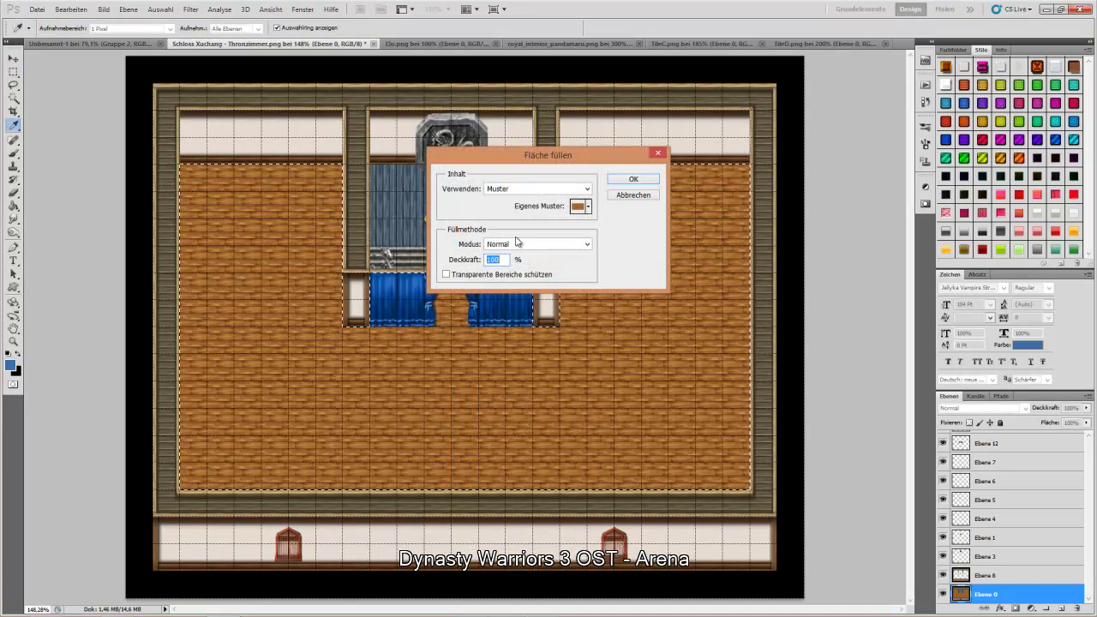
click(588, 207)
click(518, 395)
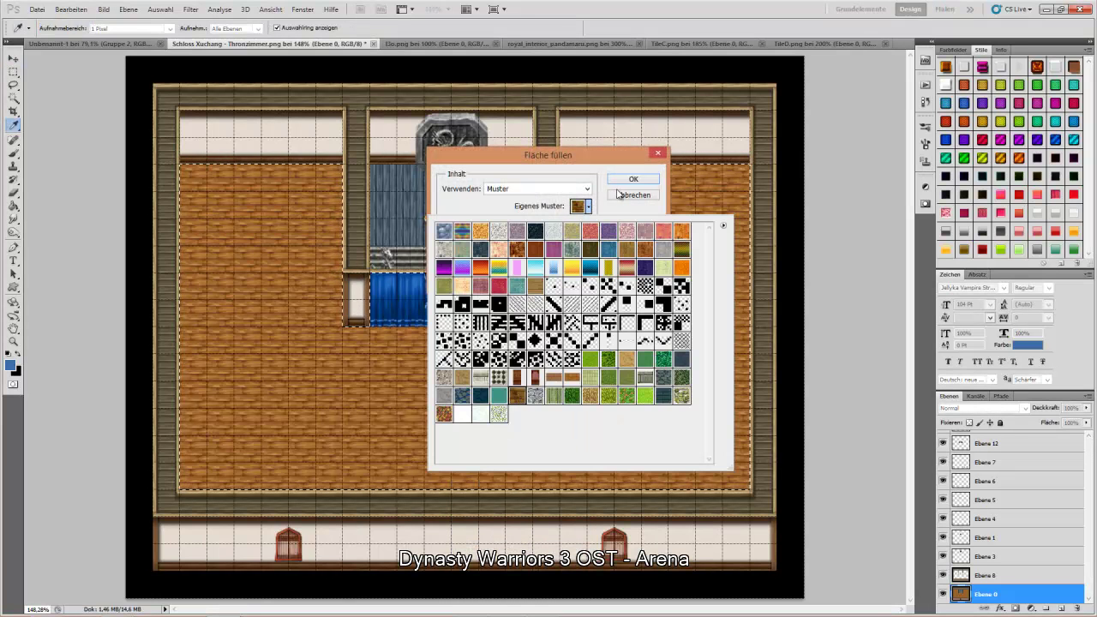
click(633, 180)
Step: Drop the main floor selection and select the rectangular blue floor around the throne, down to the steps
key(m)
click(660, 331)
drag(373, 163, 533, 246)
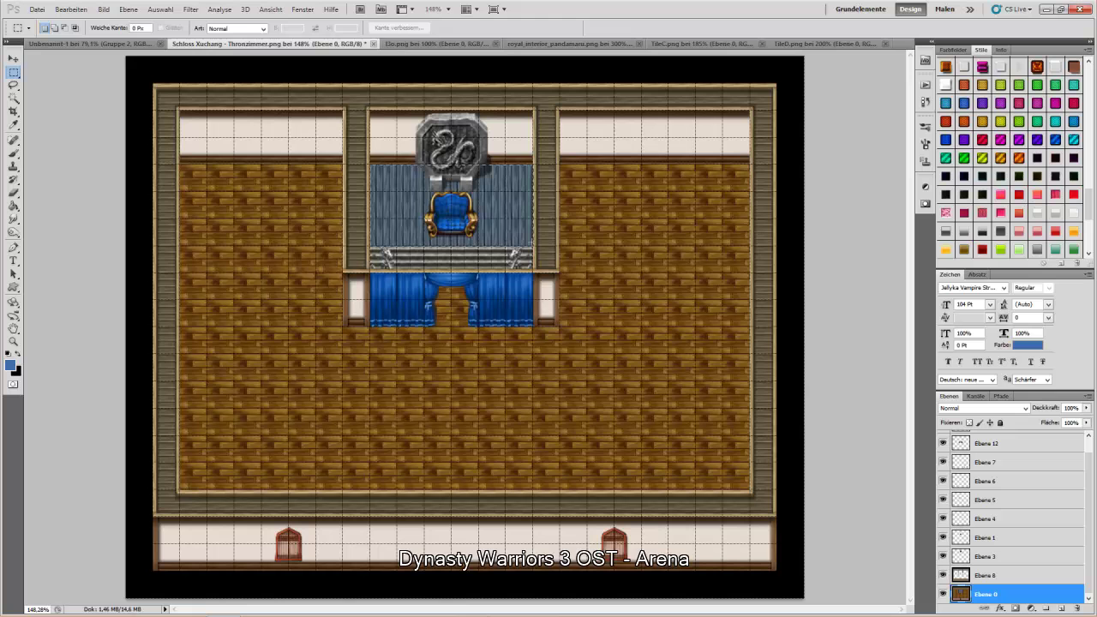
Step: Fill the selected throne platform floor with the grey stone slab pattern in Normal mode at 100 % opacity
right_click(504, 226)
click(527, 387)
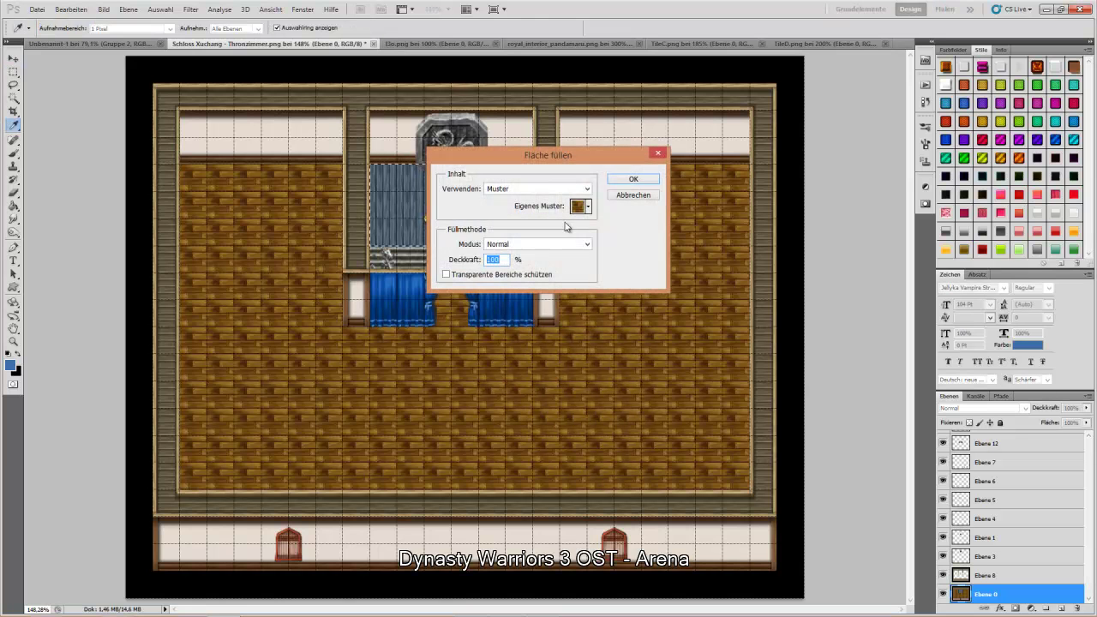
click(588, 205)
click(444, 398)
click(633, 179)
click(633, 179)
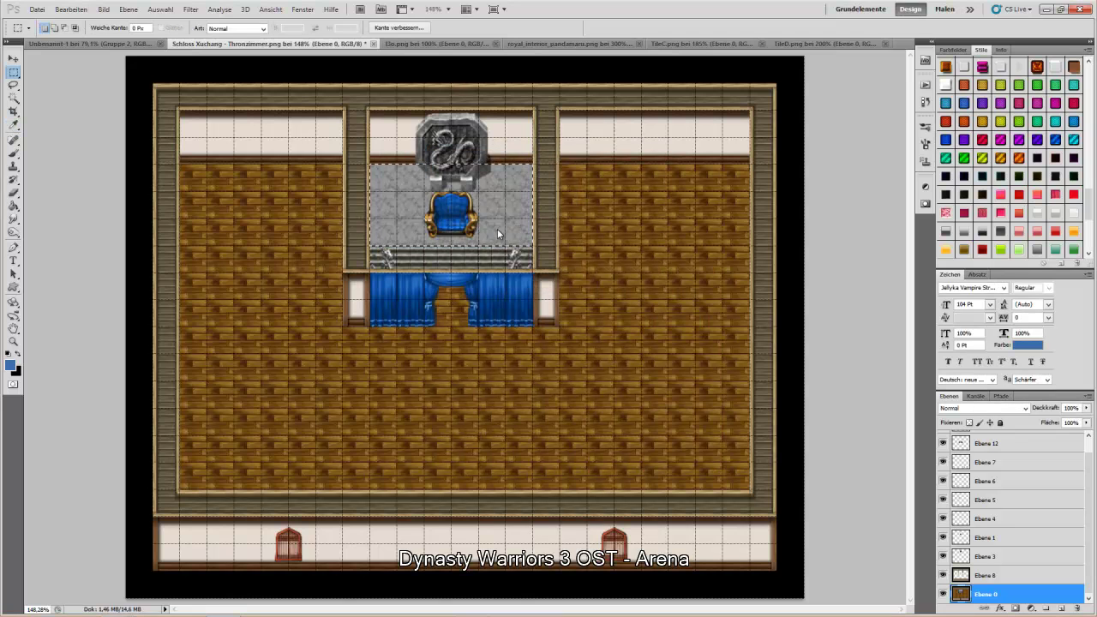
Step: Refill the throne platform floor with the grey-green stone brick pattern
right_click(497, 229)
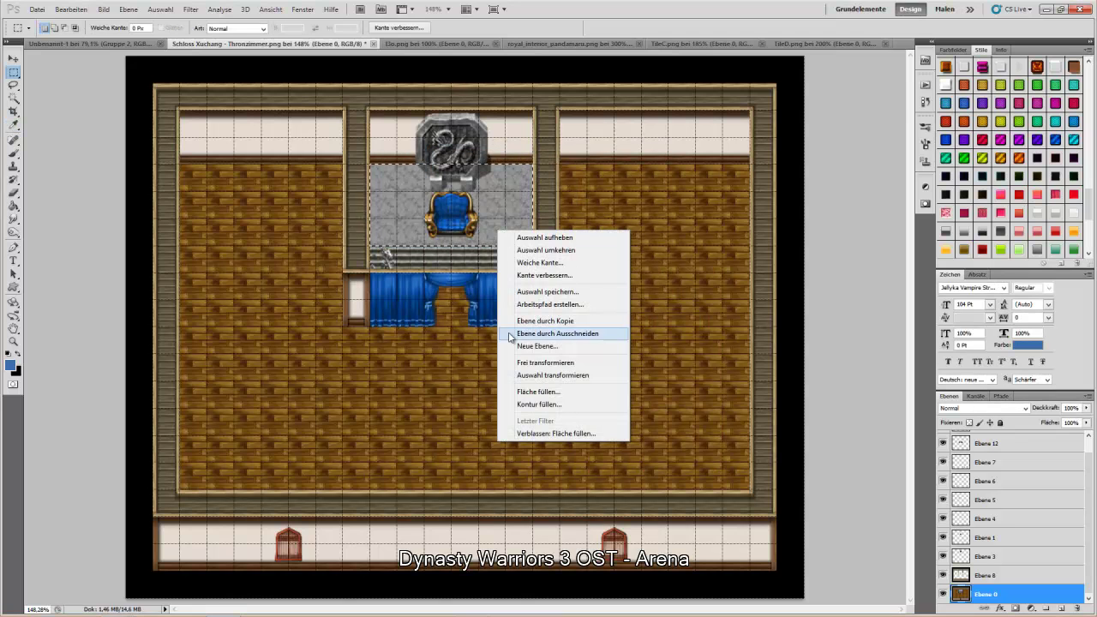
click(534, 393)
click(588, 207)
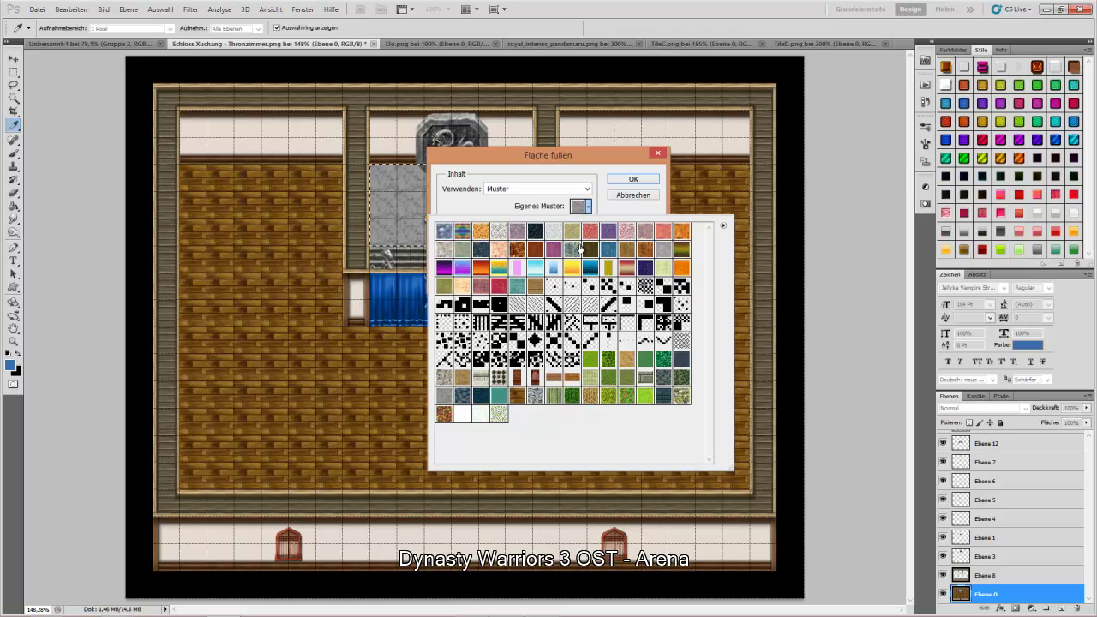
click(643, 377)
click(622, 177)
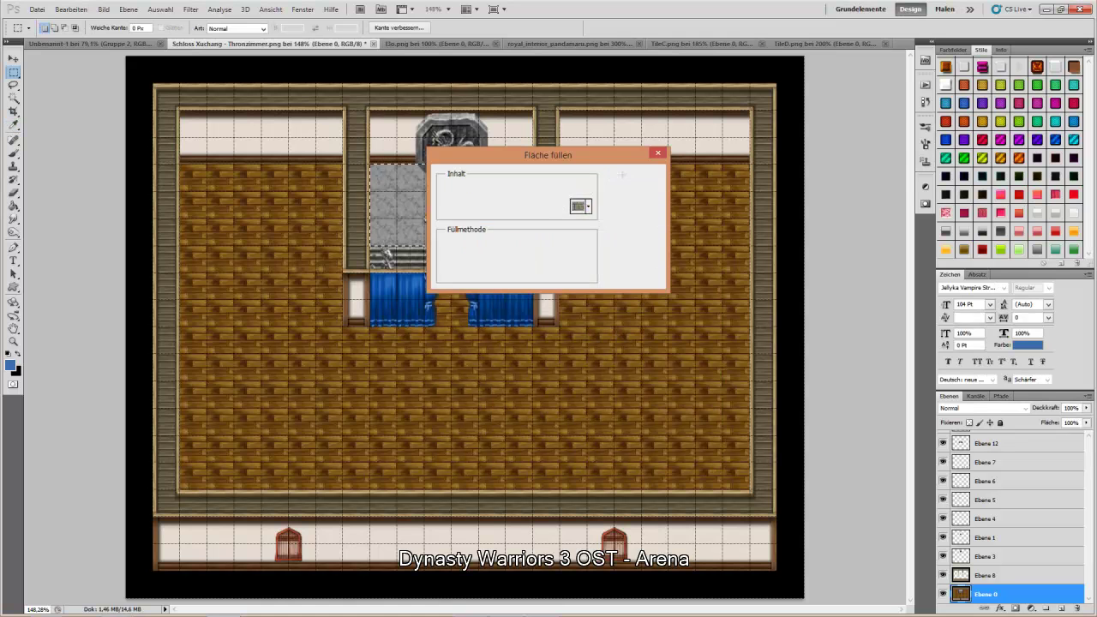
Step: Fill the throne platform floor with the dark teal brick pattern at 100 % opacity and remove the selection
right_click(515, 238)
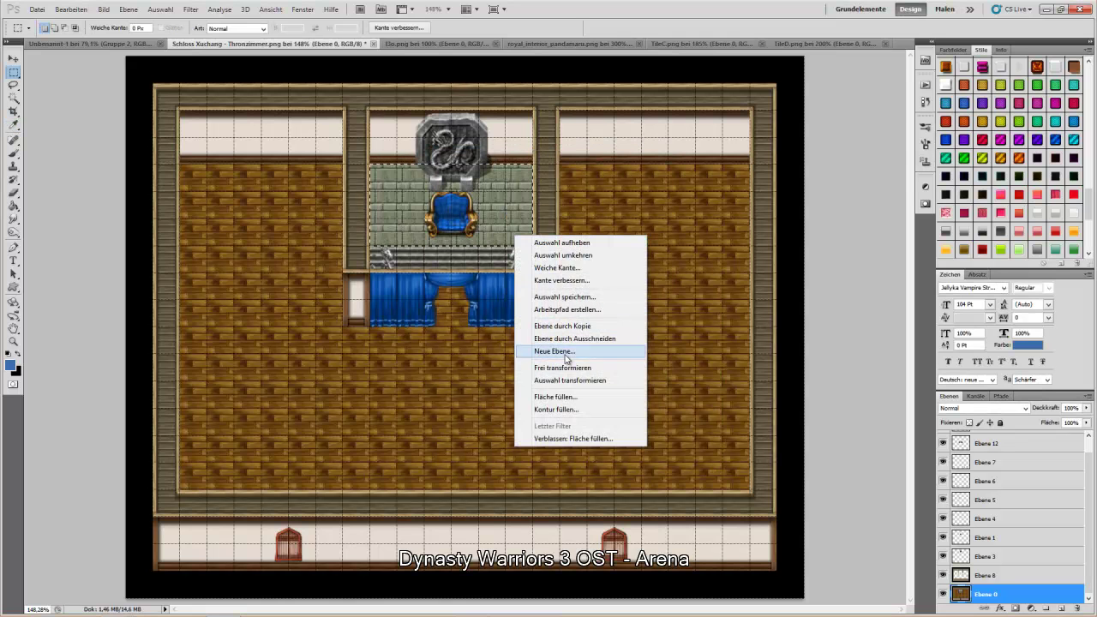
click(567, 400)
click(588, 207)
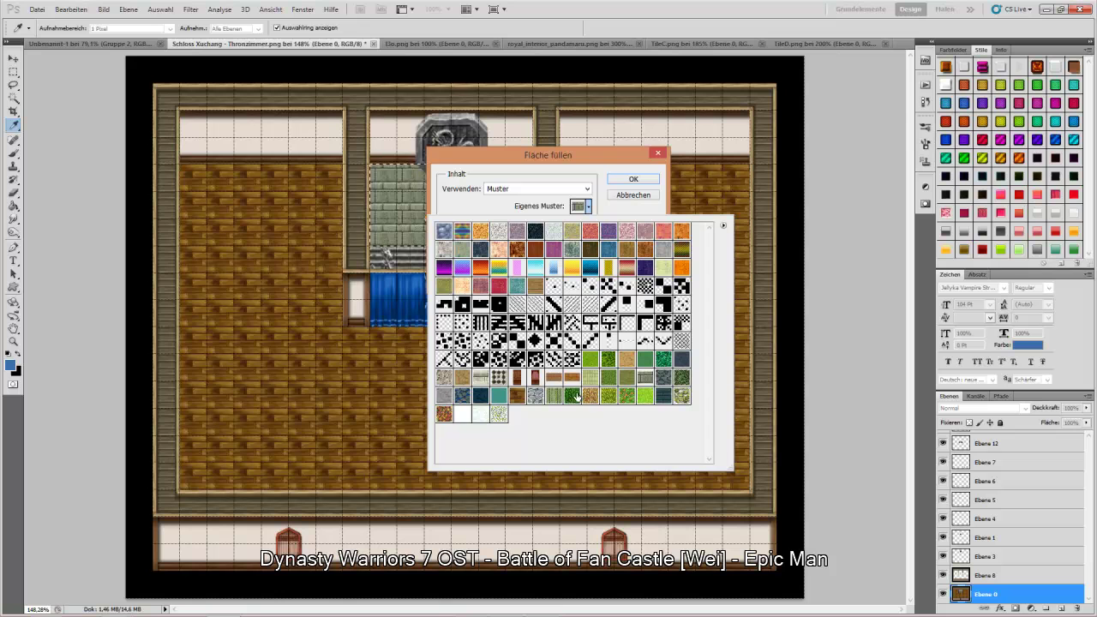
click(664, 395)
click(631, 181)
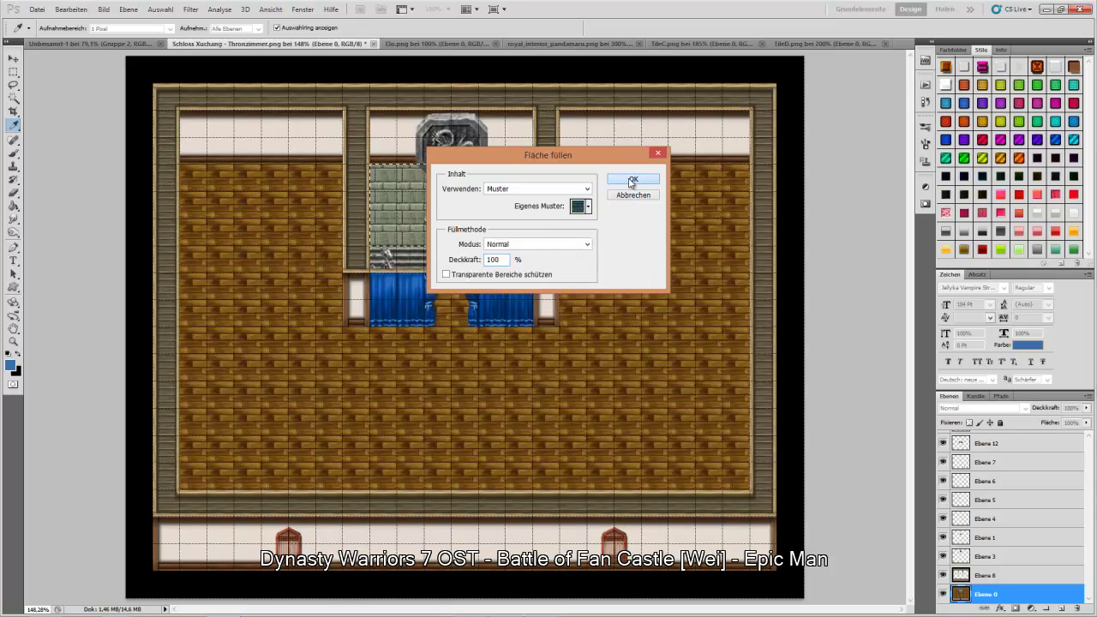
click(632, 181)
key(ctrl+d)
key(m)
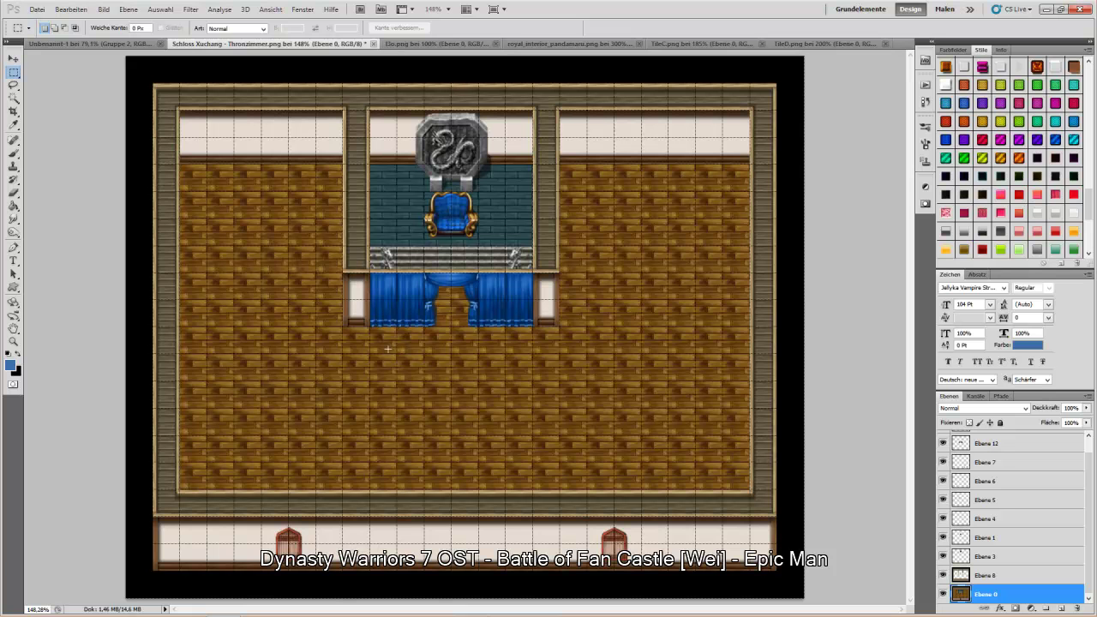
Step: Copy the purple cushion from the TileC.png tileset and return to the throne room map
click(787, 43)
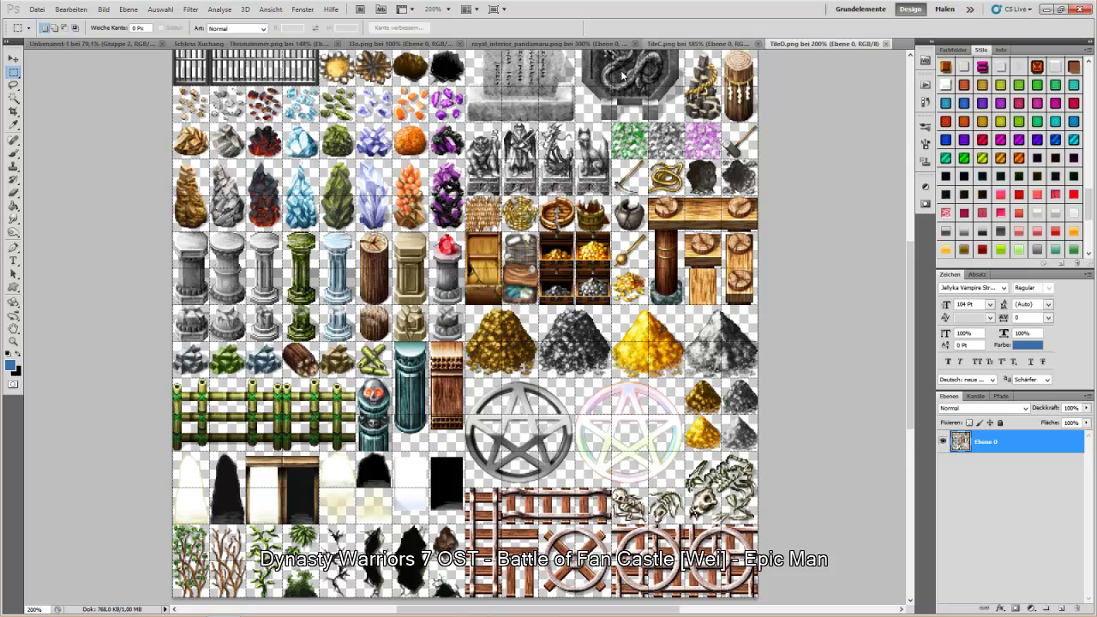
click(701, 43)
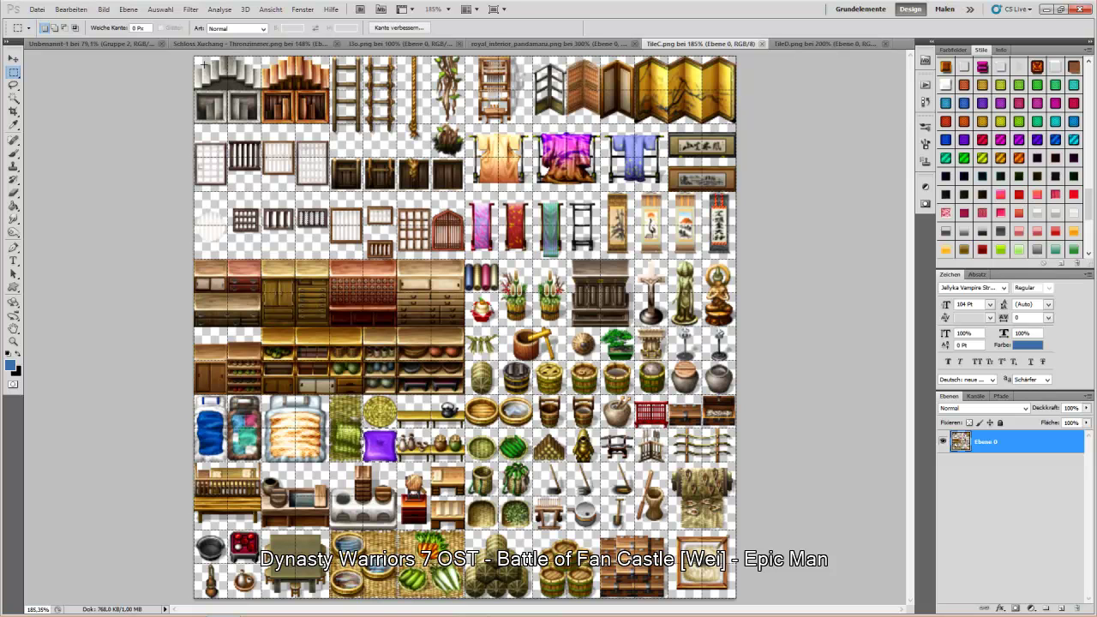
click(802, 44)
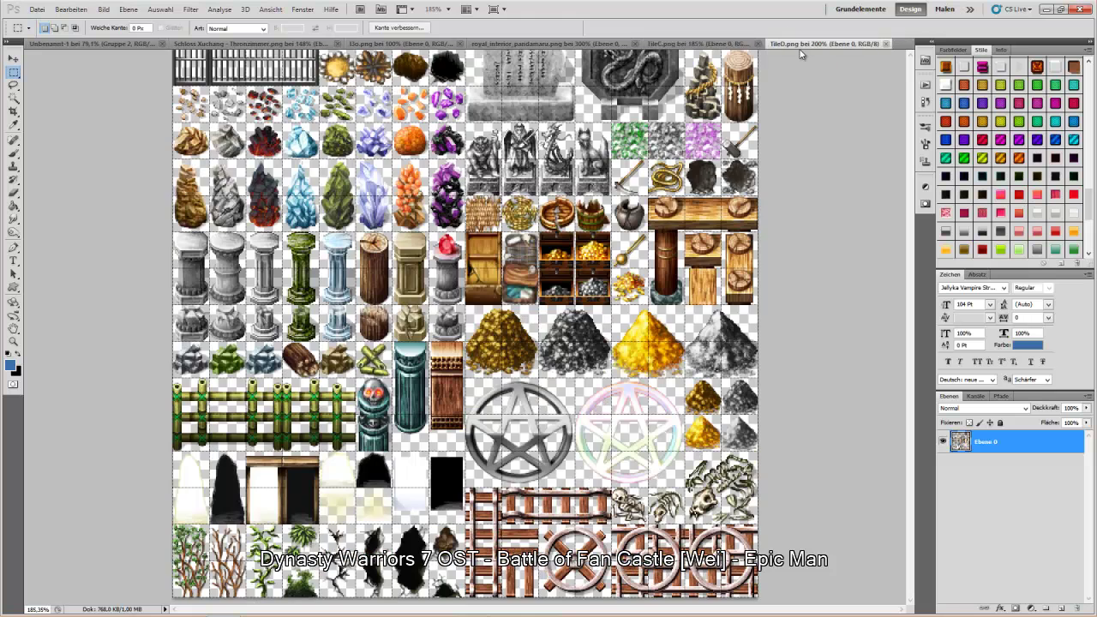
click(233, 44)
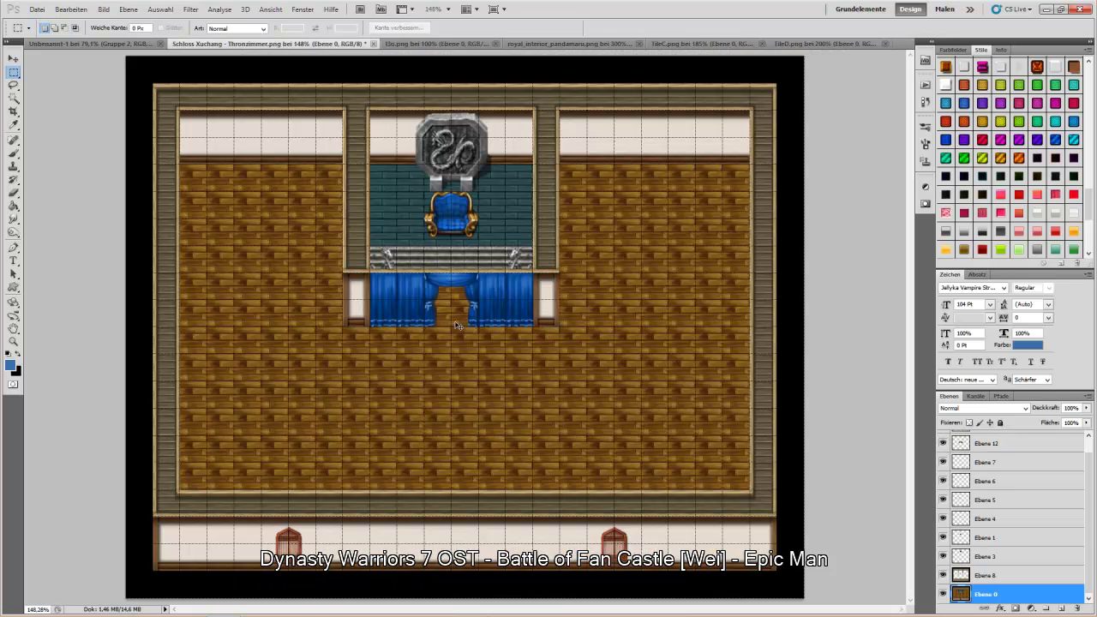
Step: Paste the purple cushion centred on the floor just below the curtain opening and raise its layer to the top of the stack
key(ctrl+v)
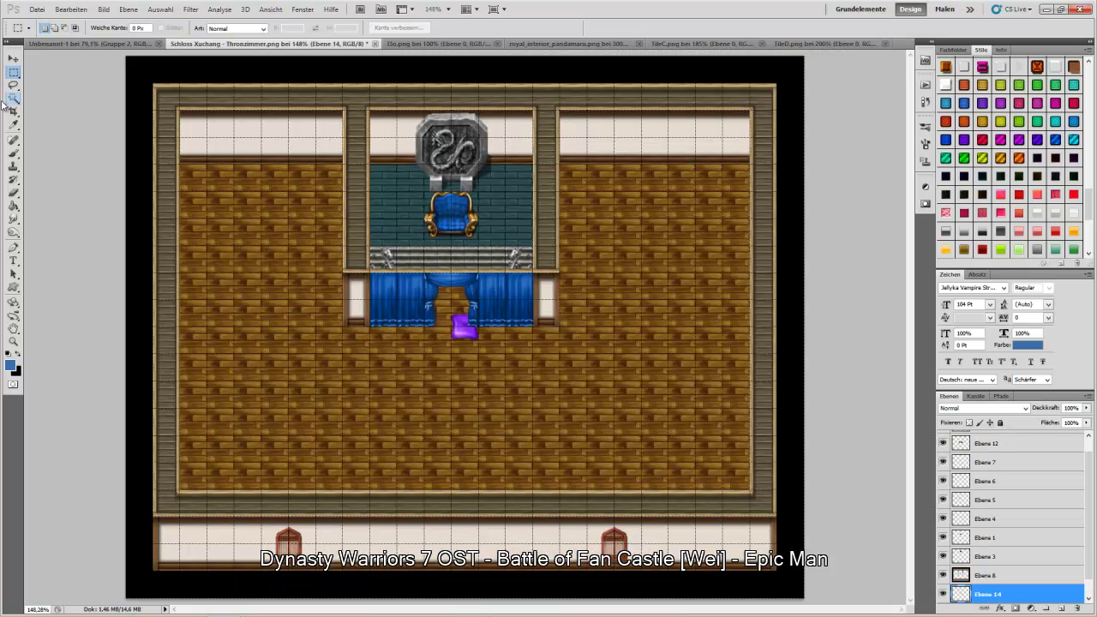
click(13, 58)
drag(469, 332, 457, 347)
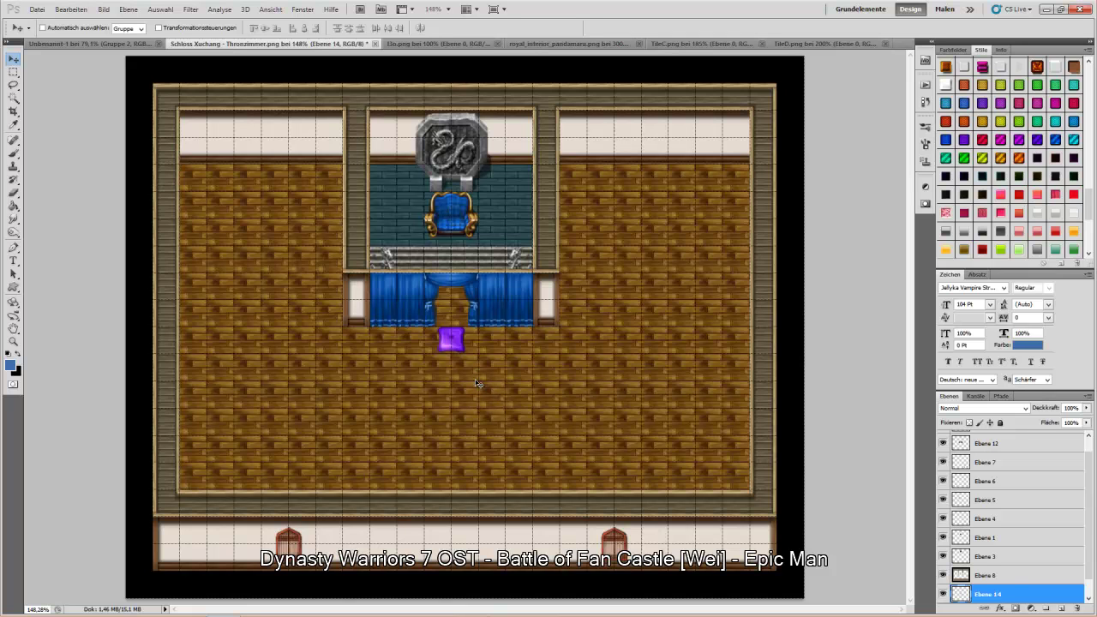
click(1061, 607)
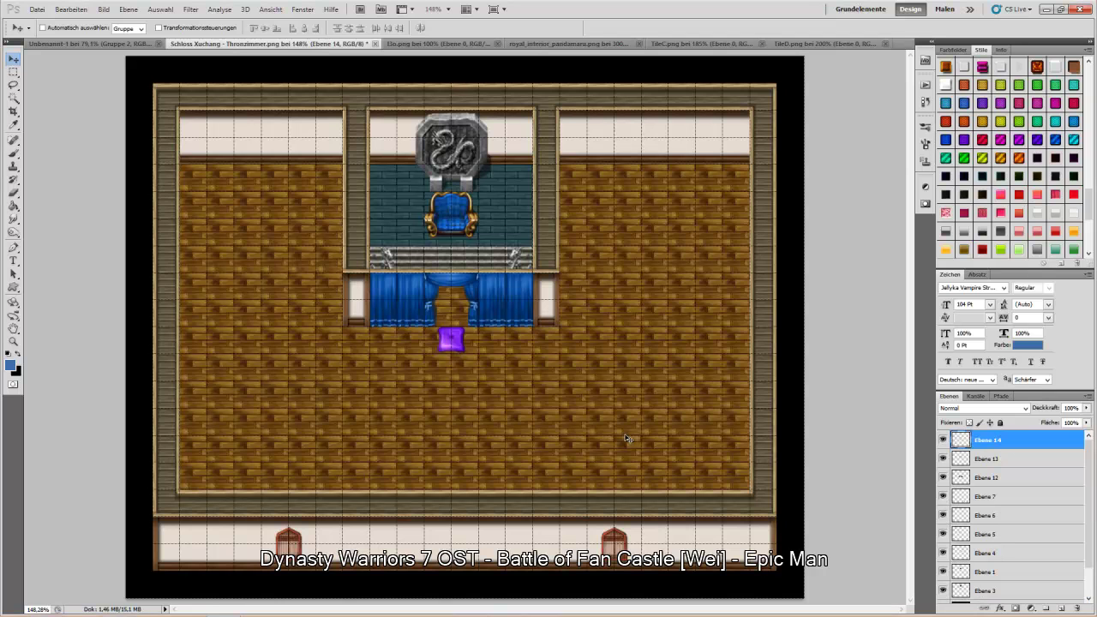
Step: Colorize the cushion pale blue using Hue/Saturation with hue 213, saturation 25 and lightness 0
key(ctrl+u)
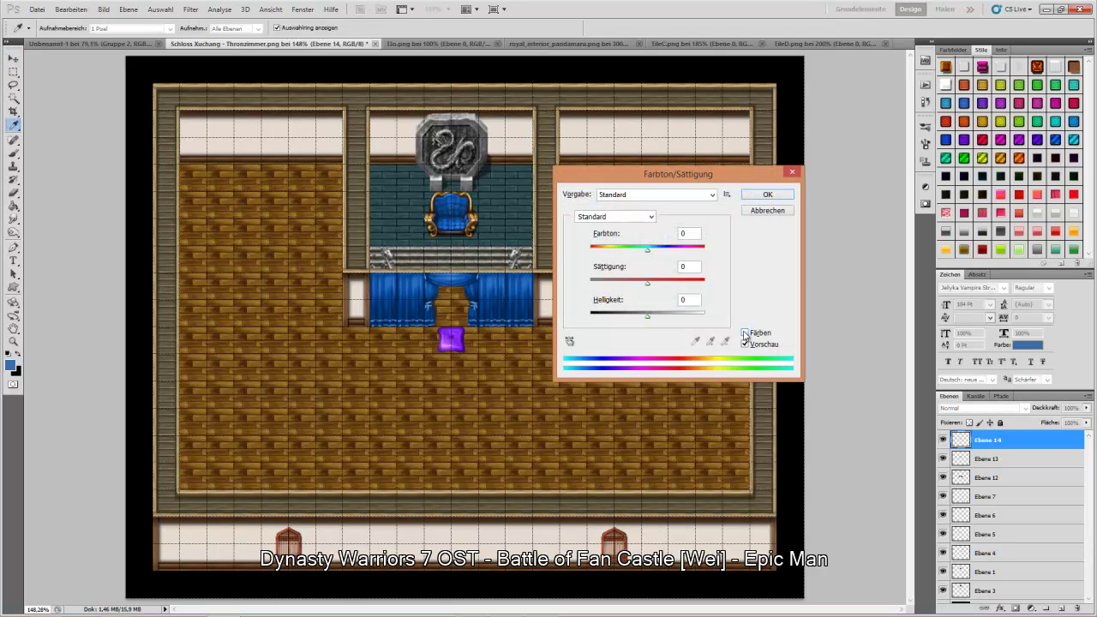
click(744, 333)
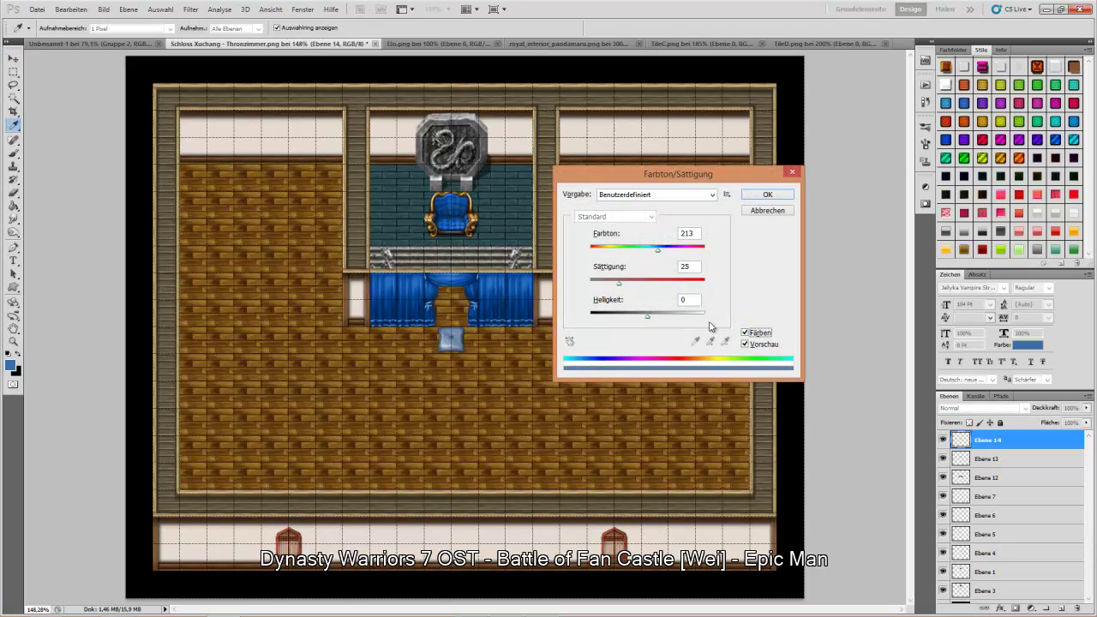
click(767, 196)
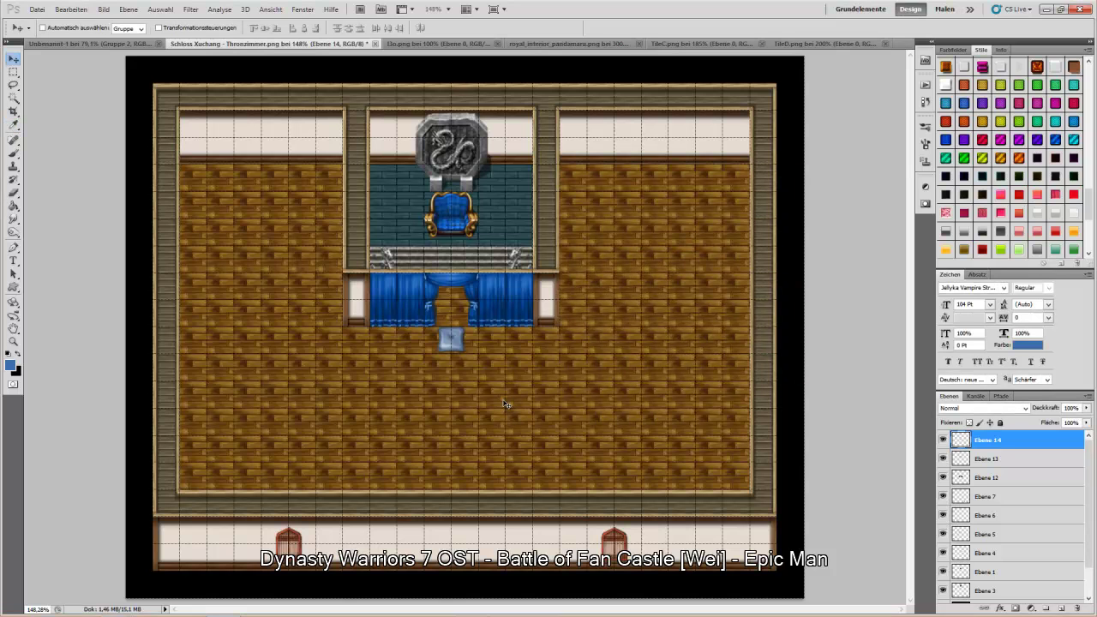
Step: Copy the calligraphy wall scroll with the red top from TileC.png and return to the throne room map
click(815, 45)
click(12, 72)
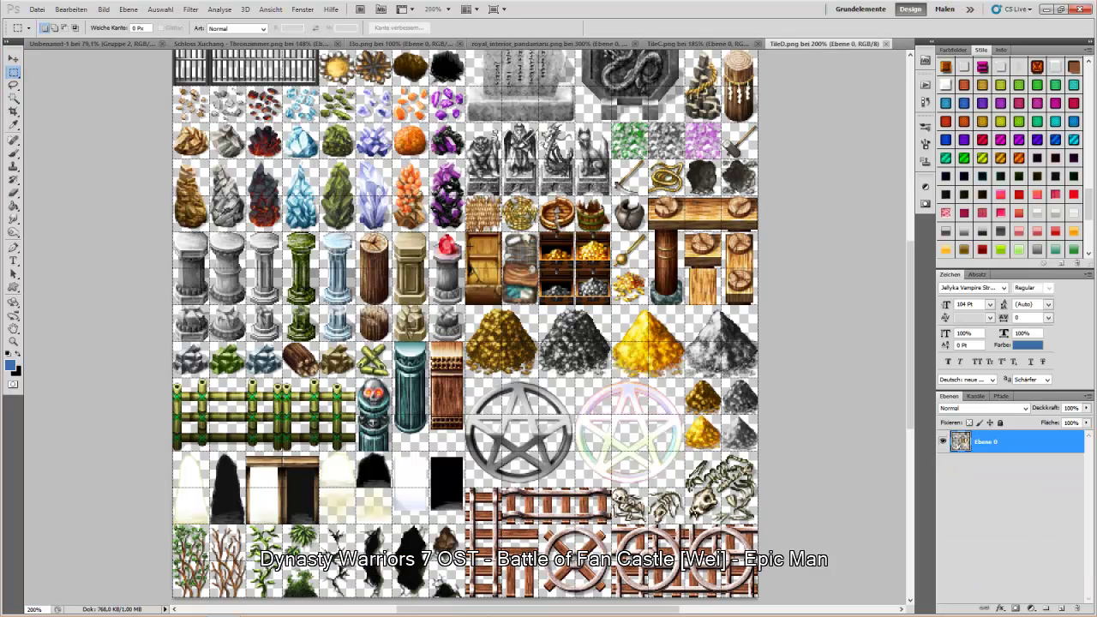
click(669, 45)
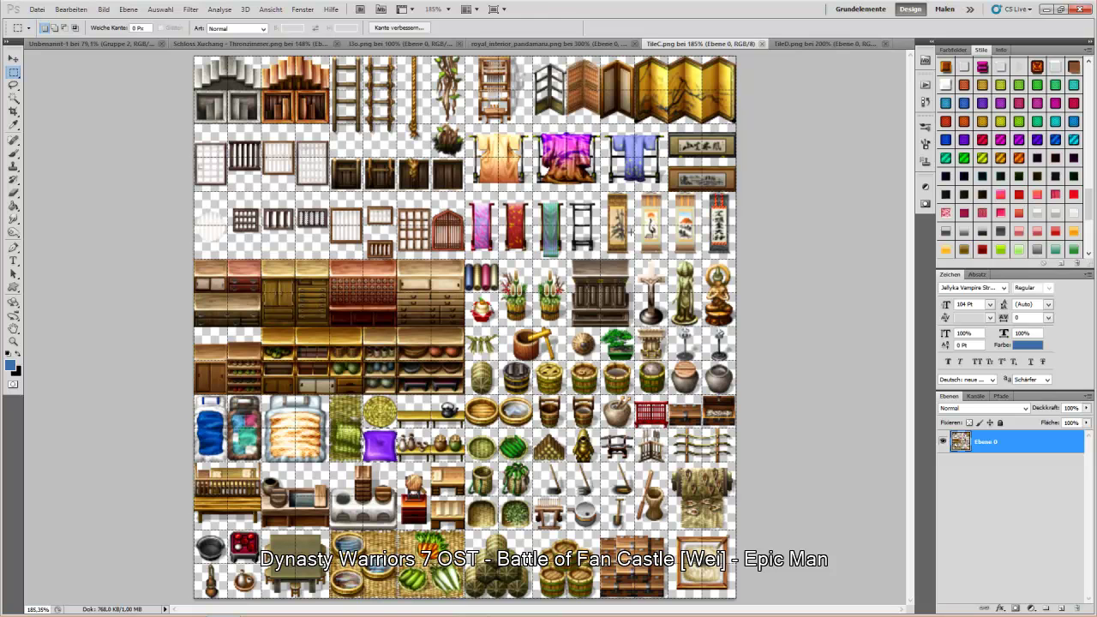
drag(754, 244, 749, 259)
click(186, 43)
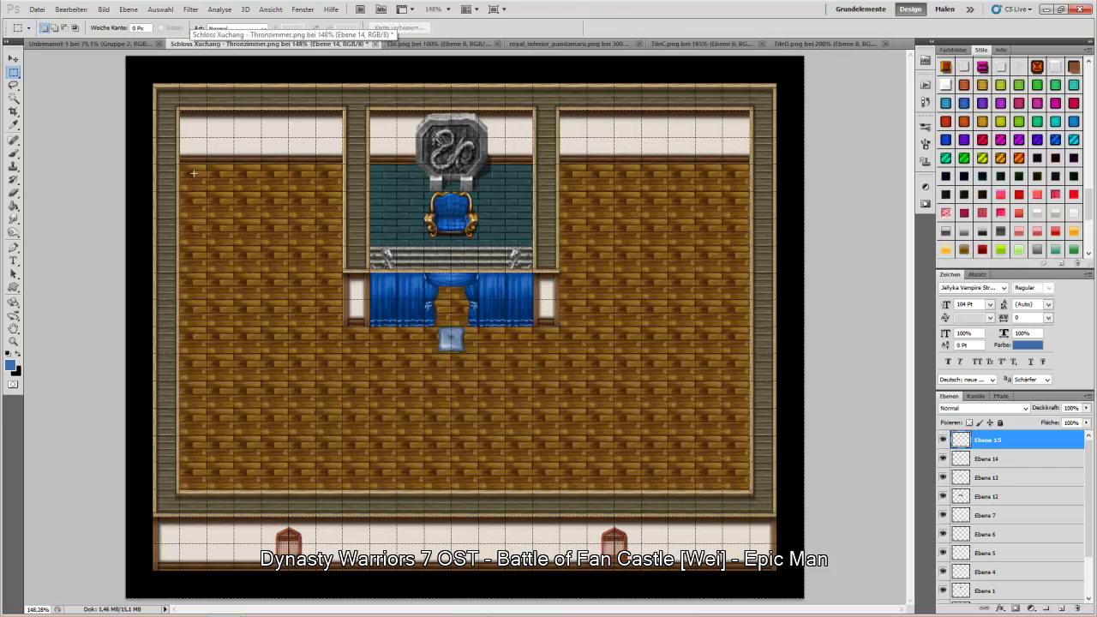
Step: Paste the calligraphy scroll and centre it on the narrow white wall strip left of the blue curtains
key(ctrl+v)
key(v)
drag(466, 328, 348, 293)
key(Left)
key(Left)
key(Left)
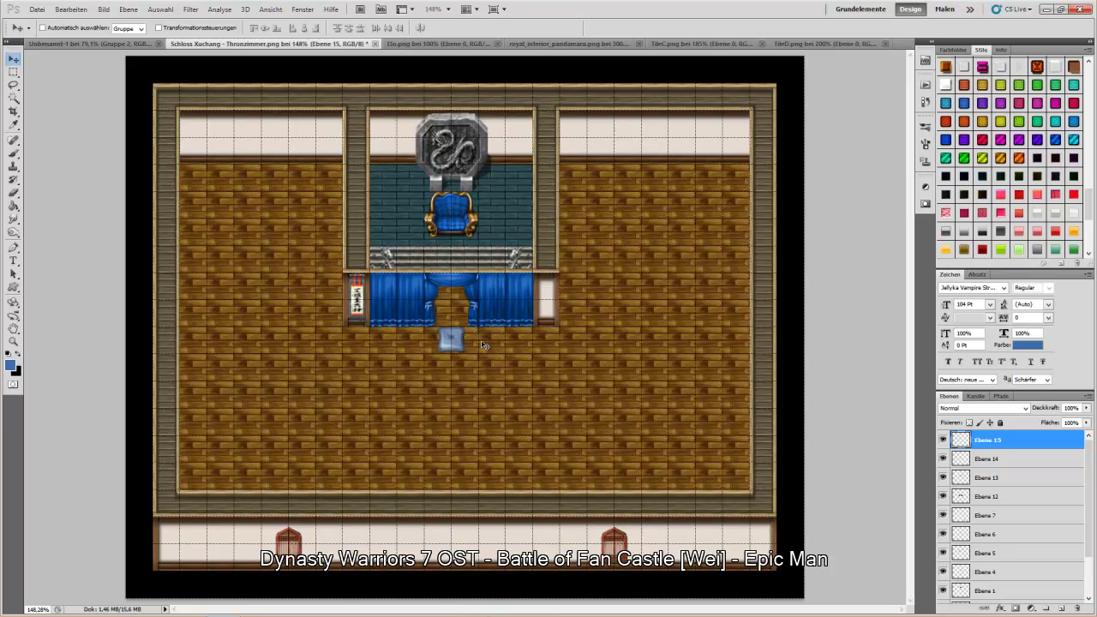
Step: Paste a second calligraphy scroll and centre it on the narrow white wall strip right of the blue curtains
key(ctrl+v)
drag(473, 341, 554, 309)
key(Left)
key(Left)
key(Left)
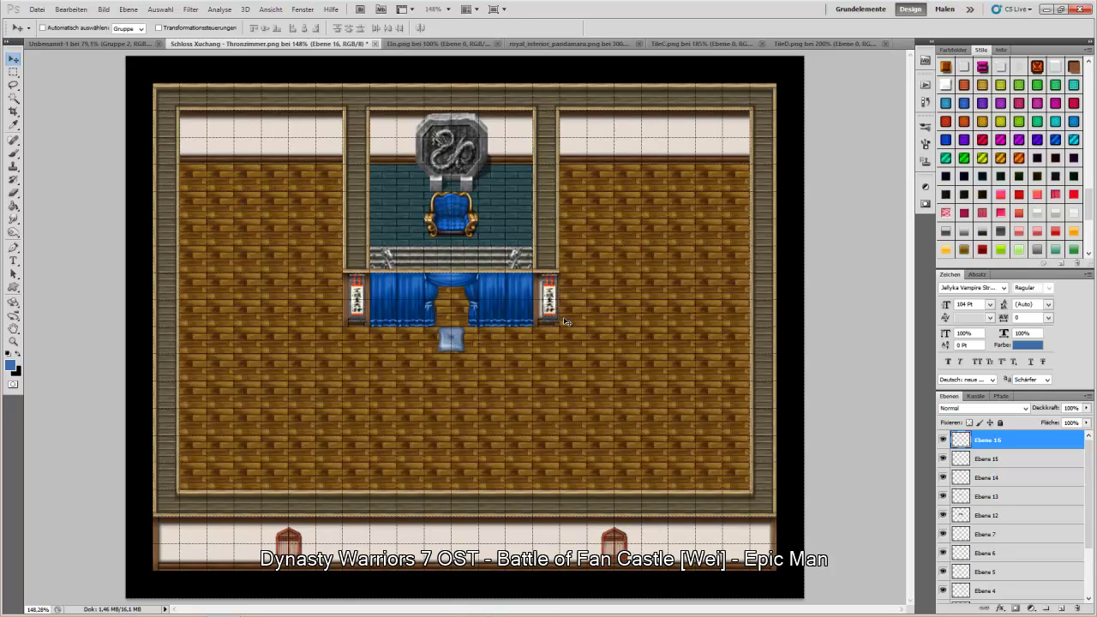
key(Left)
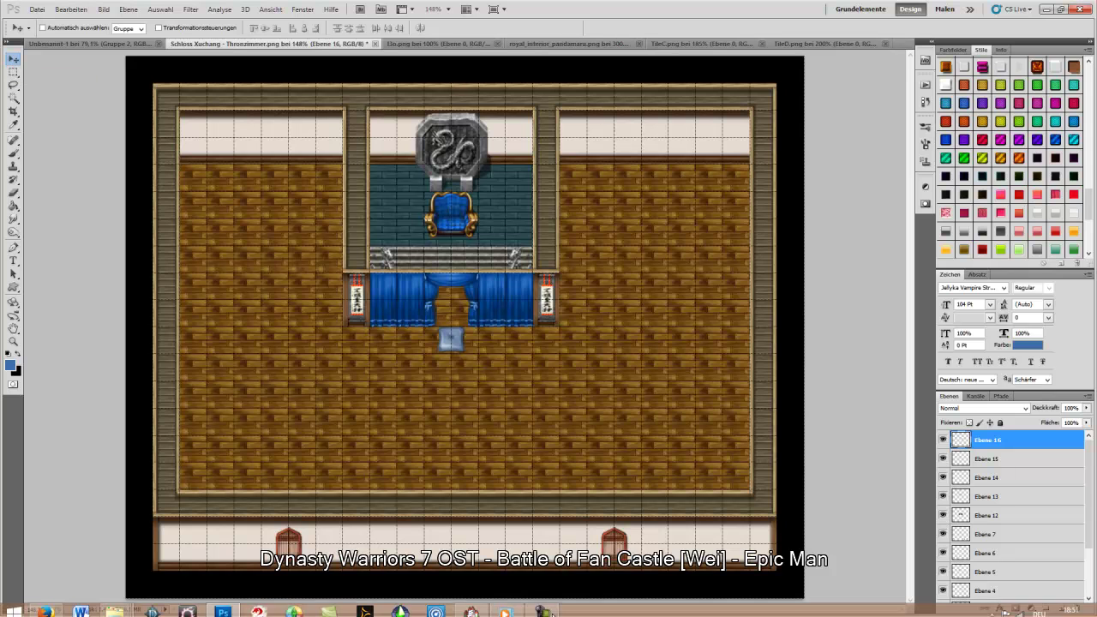
click(542, 606)
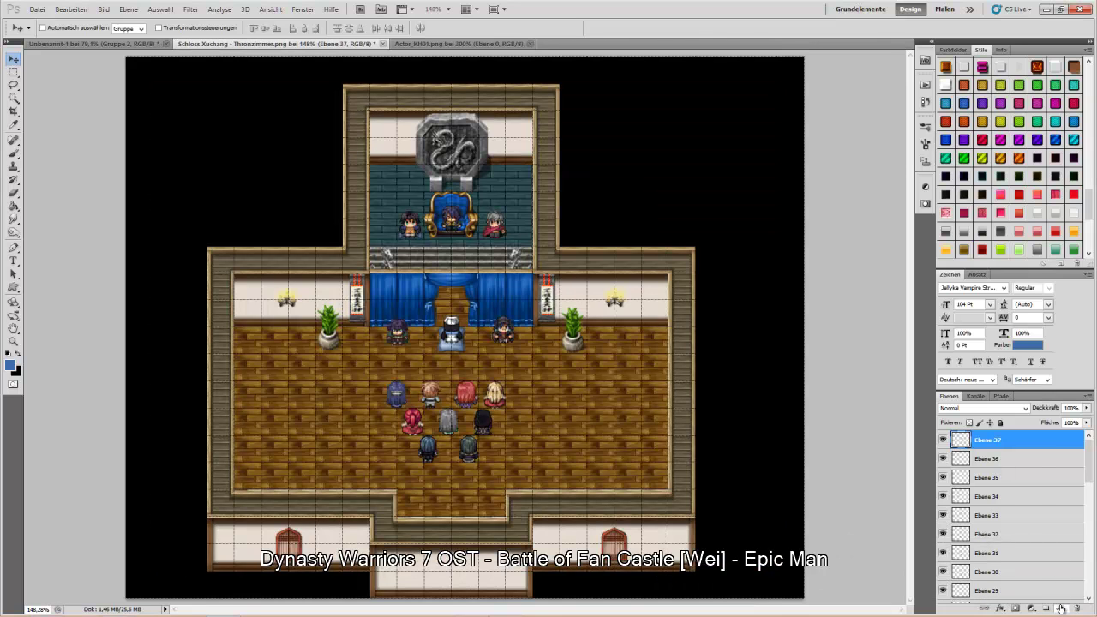
Step: Reset the colours to the default black foreground and activate the Brush tool
click(7, 355)
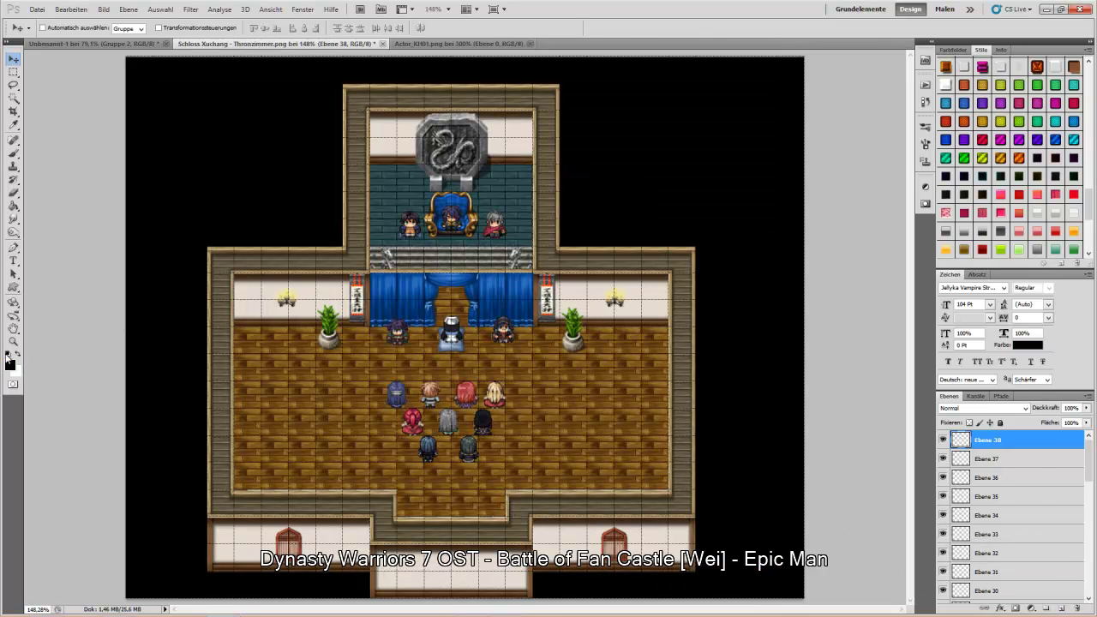
click(13, 152)
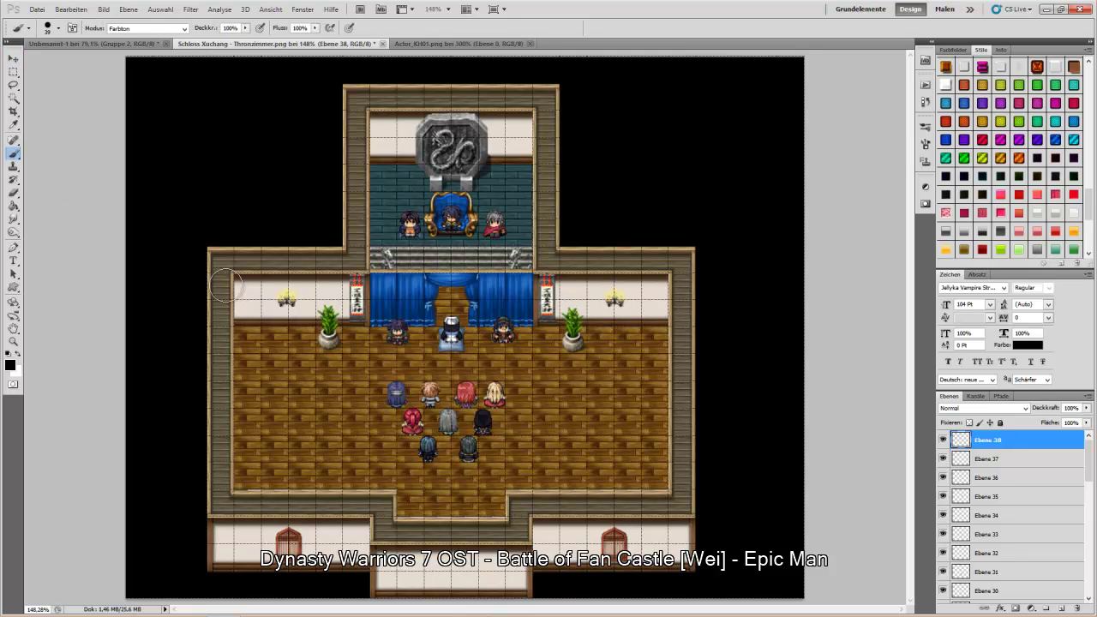
Step: Try brush strokes down the hall's west wall and floor edge, and undo them
drag(243, 287, 245, 303)
drag(254, 346, 247, 397)
click(71, 10)
click(85, 44)
Step: Choose a 45 px brush preset and enable the Struktur (texture) option in its brush settings
click(58, 28)
click(217, 332)
click(730, 14)
click(925, 148)
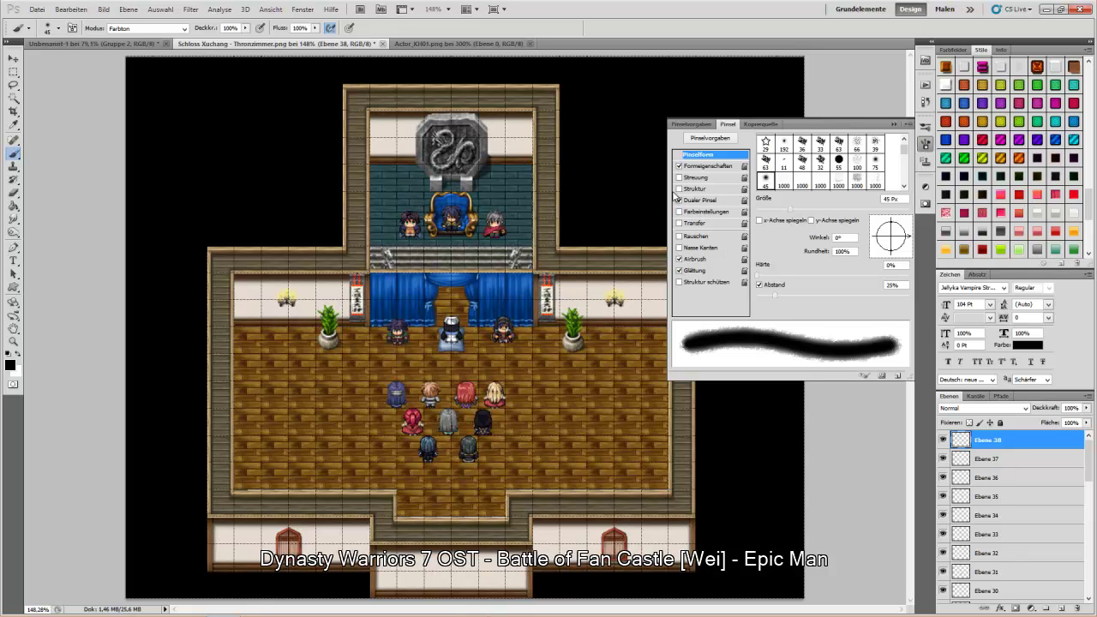
click(678, 201)
click(679, 201)
click(695, 190)
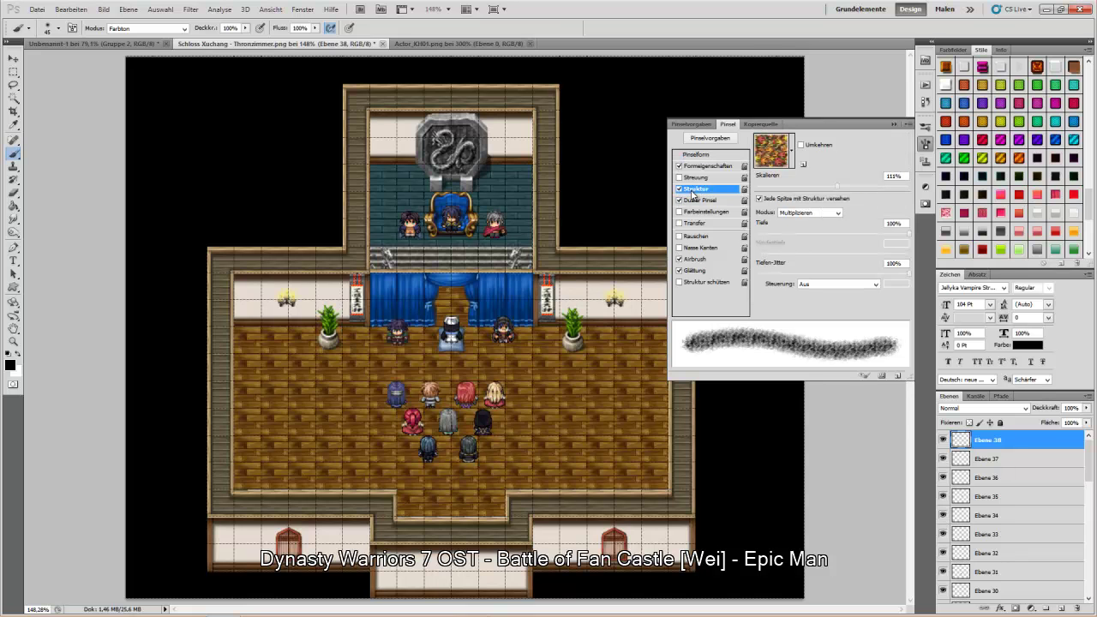
Step: Set the brush texture to the dark brown wooden plank pattern
click(790, 156)
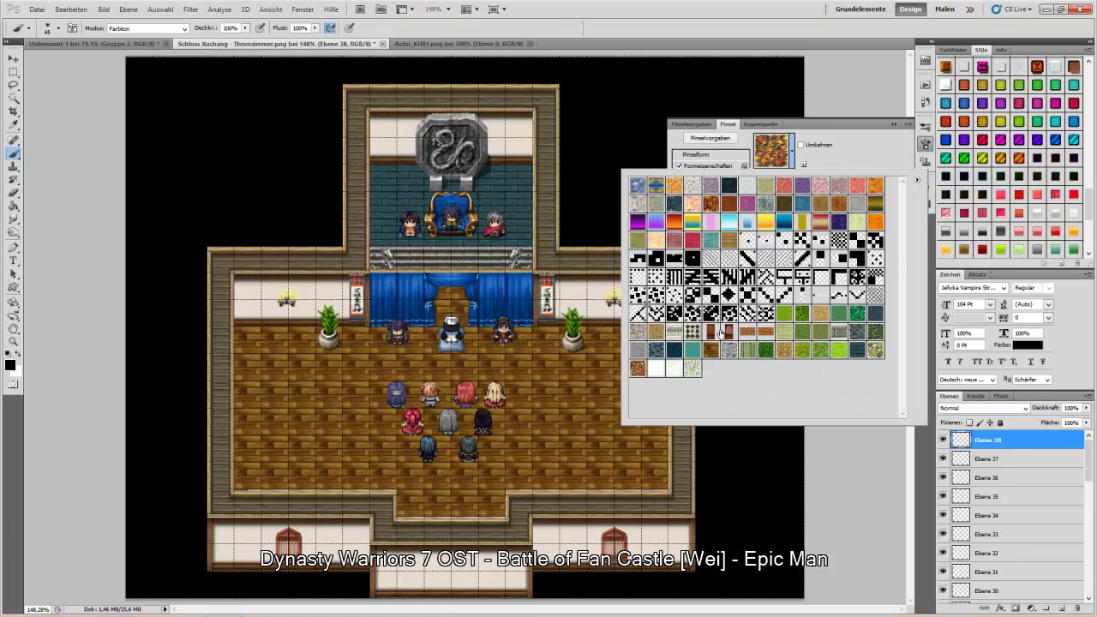
click(767, 333)
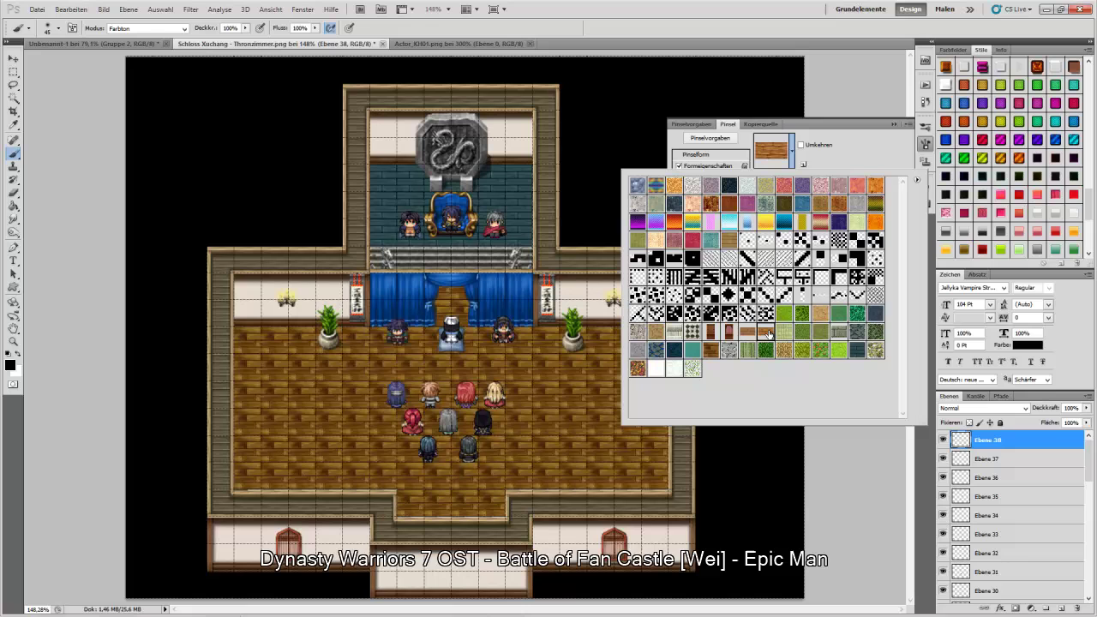
click(859, 151)
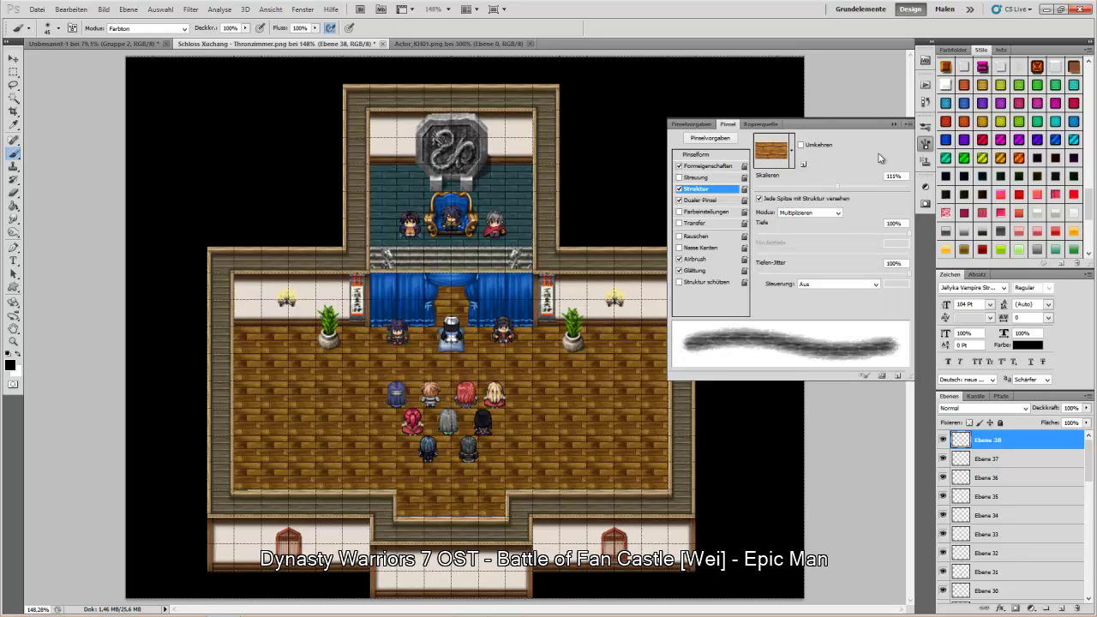
click(790, 155)
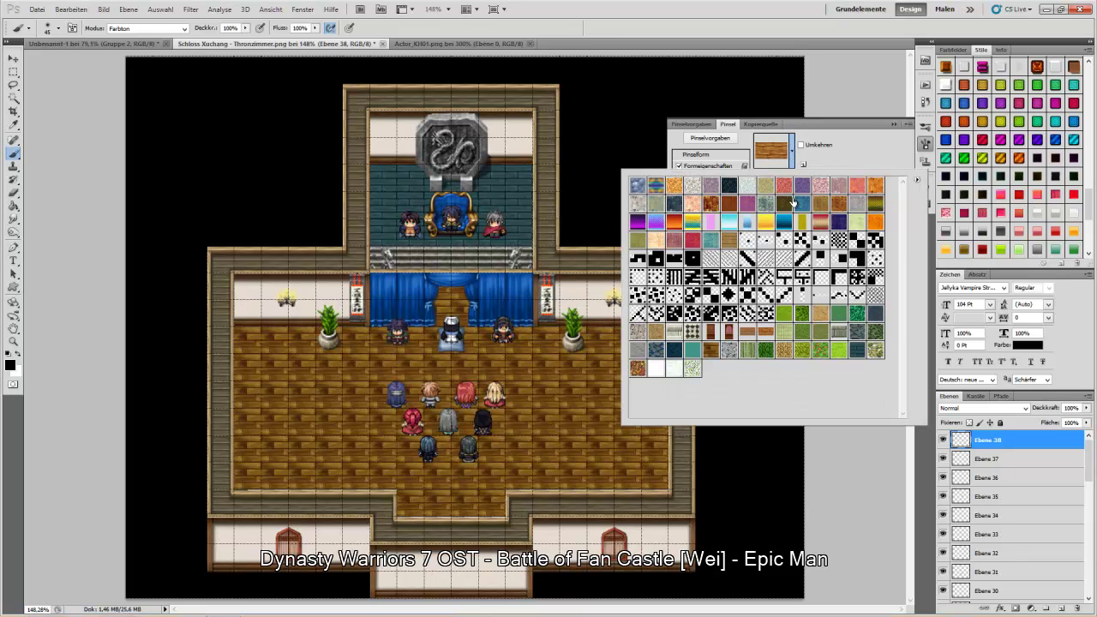
click(711, 351)
click(883, 108)
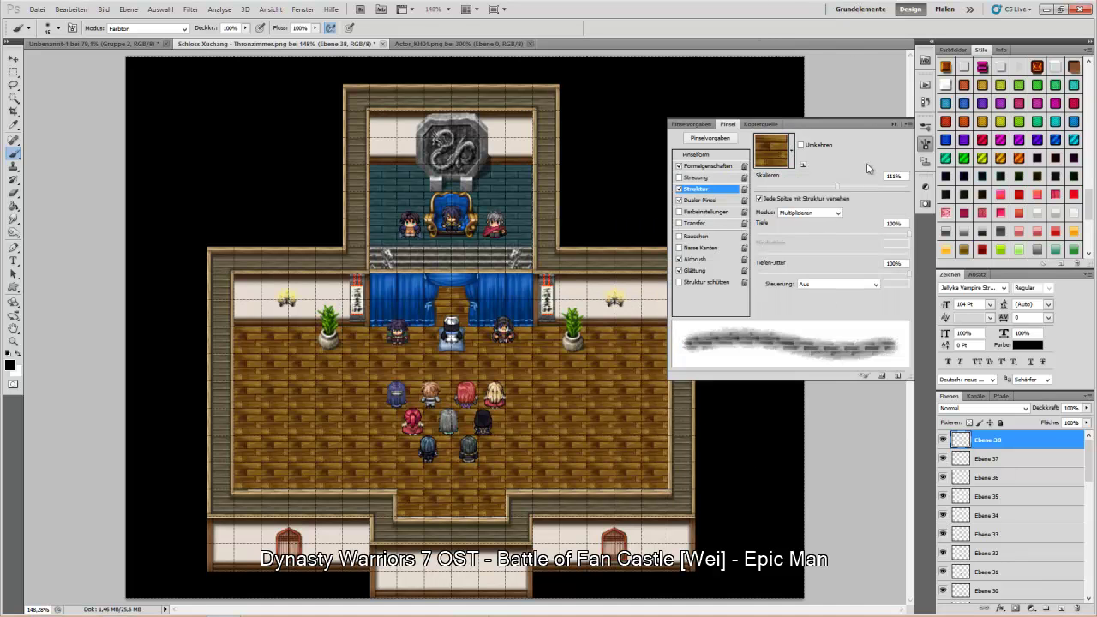
click(925, 143)
Step: Try a textured brush stroke down the hall's east side and undo it
mouse_move(651, 293)
mouse_down()
mouse_move(655, 331)
mouse_move(655, 292)
mouse_move(643, 342)
mouse_move(651, 389)
mouse_move(638, 420)
mouse_move(651, 464)
mouse_move(632, 388)
mouse_move(662, 435)
mouse_move(660, 486)
mouse_up()
click(72, 9)
click(82, 43)
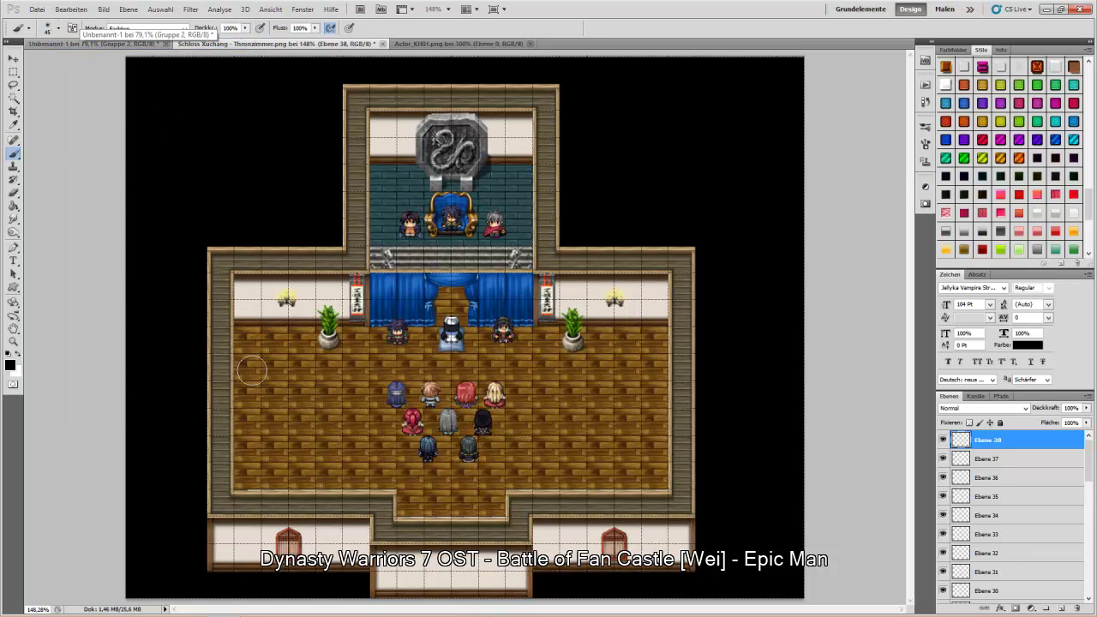
Step: Paint textured black shading across the hall's lower floor and set the layer's blending mode to Weiches Licht
mouse_move(246, 406)
mouse_down()
mouse_move(356, 440)
mouse_move(369, 455)
mouse_move(373, 475)
mouse_move(312, 470)
mouse_move(266, 436)
mouse_move(256, 472)
mouse_move(267, 490)
mouse_move(263, 416)
mouse_move(317, 474)
mouse_move(337, 477)
mouse_move(430, 447)
mouse_move(461, 512)
mouse_move(501, 510)
mouse_move(496, 453)
mouse_move(572, 476)
mouse_move(624, 470)
mouse_move(643, 480)
mouse_move(610, 424)
mouse_move(459, 453)
mouse_move(473, 476)
mouse_up()
click(985, 408)
click(958, 261)
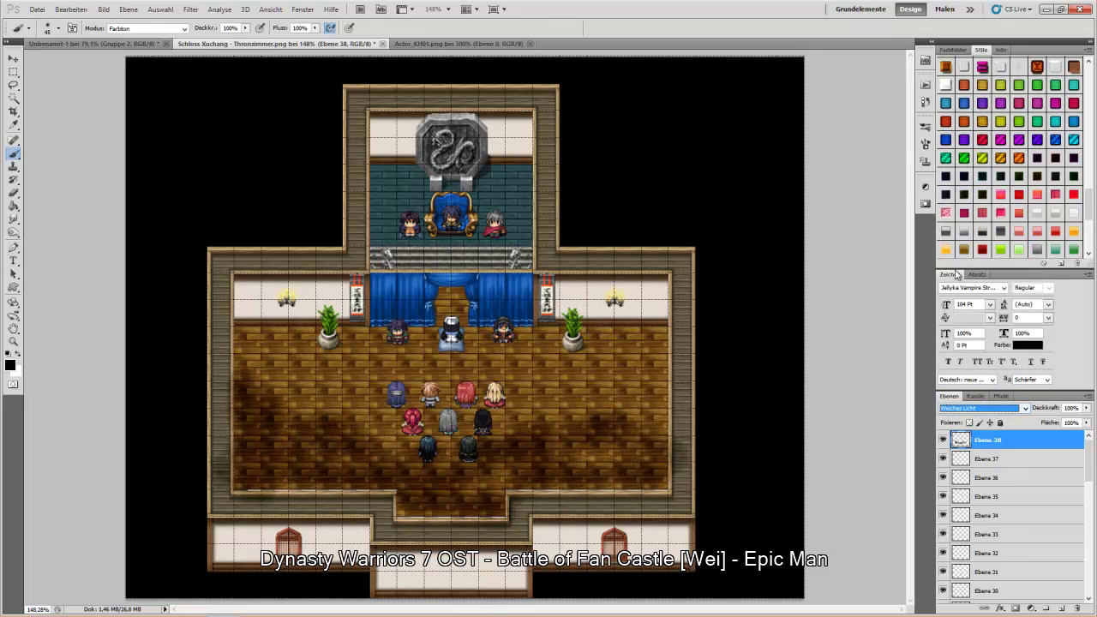
click(480, 472)
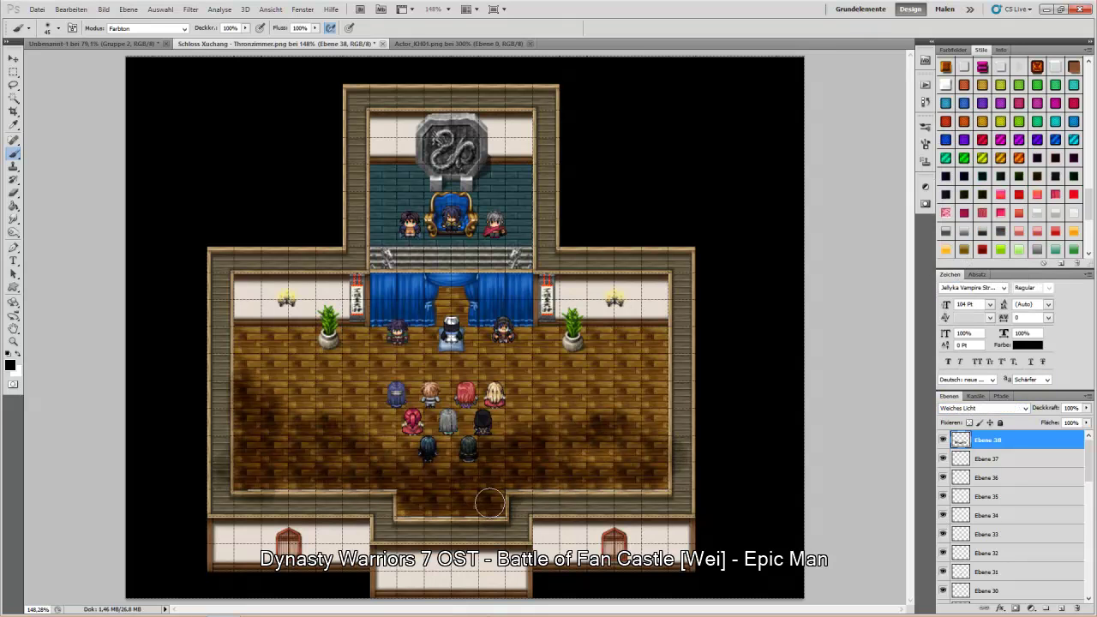
mouse_move(583, 454)
mouse_down()
mouse_move(631, 443)
mouse_move(625, 480)
mouse_up()
mouse_move(636, 413)
mouse_down()
mouse_move(632, 470)
mouse_move(383, 463)
mouse_move(405, 511)
mouse_move(300, 455)
mouse_move(274, 475)
mouse_move(254, 391)
mouse_move(247, 441)
mouse_move(433, 471)
mouse_move(615, 451)
mouse_move(654, 474)
mouse_move(661, 454)
mouse_move(652, 481)
mouse_move(664, 472)
mouse_move(661, 462)
mouse_move(534, 426)
mouse_move(521, 446)
mouse_move(415, 463)
mouse_move(440, 421)
mouse_move(503, 394)
mouse_move(465, 365)
mouse_move(528, 439)
mouse_move(518, 341)
mouse_move(494, 410)
mouse_up()
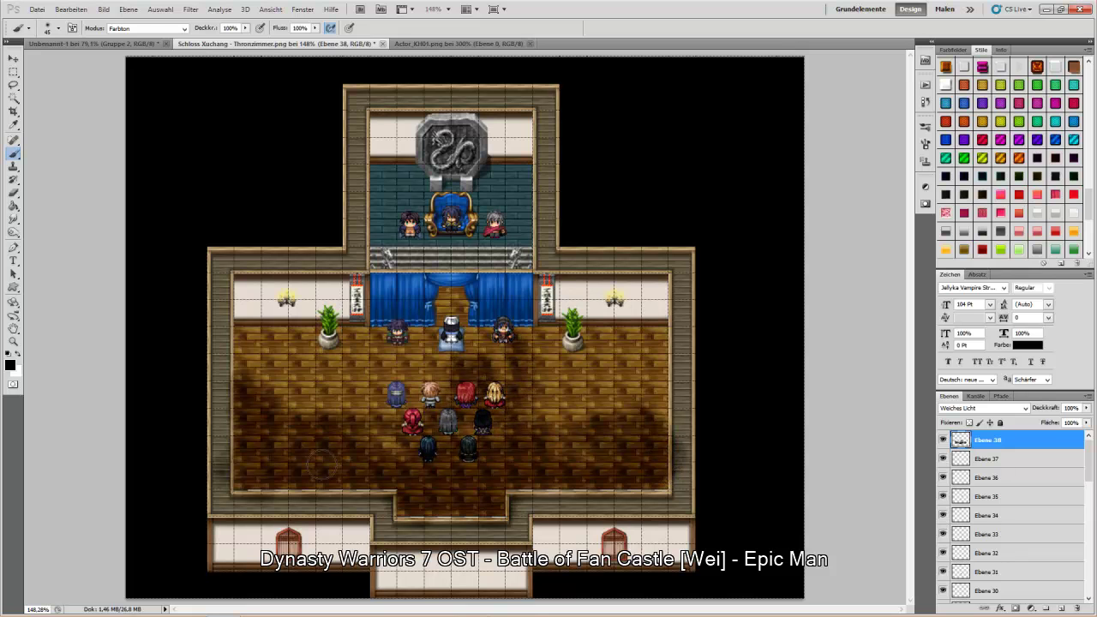
Step: Delete the textured shading layer and add a new empty layer on top
click(190, 10)
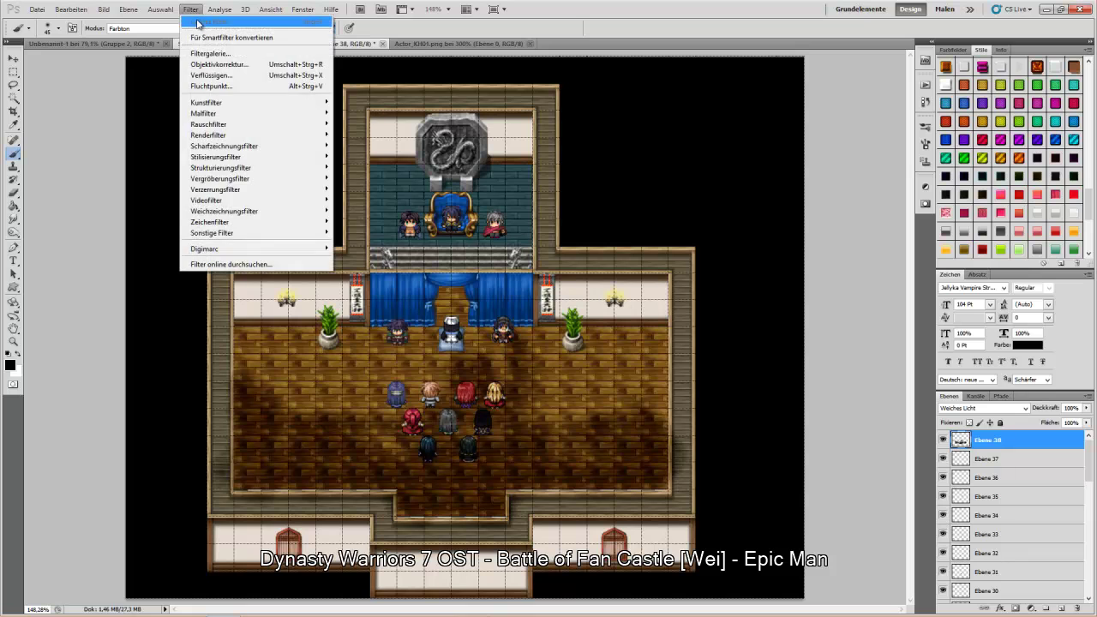
click(1077, 608)
click(1062, 608)
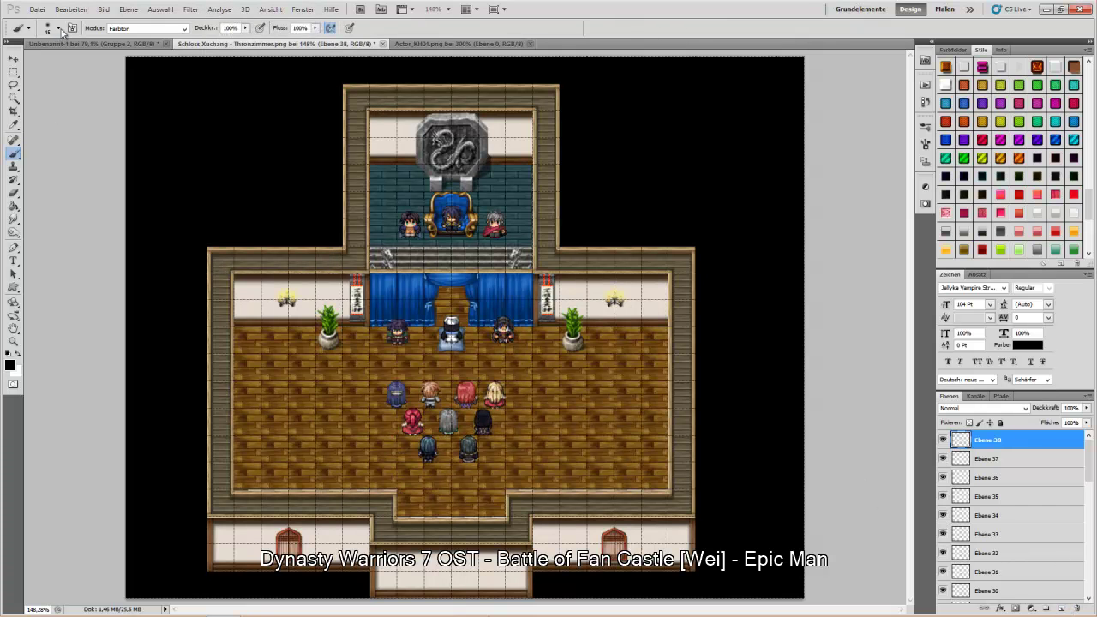
Step: Choose a plain soft 45 px brush and paint black over the lower floor, the central aisle and the throne platform
click(60, 29)
click(71, 115)
double_click(33, 115)
mouse_move(660, 392)
mouse_down()
mouse_move(587, 413)
mouse_move(492, 472)
mouse_move(436, 471)
mouse_move(321, 408)
mouse_move(279, 404)
mouse_move(239, 427)
mouse_move(240, 483)
mouse_move(397, 484)
mouse_move(403, 500)
mouse_move(446, 507)
mouse_move(503, 505)
mouse_move(516, 484)
mouse_move(654, 476)
mouse_move(670, 440)
mouse_move(664, 396)
mouse_move(562, 433)
mouse_move(551, 447)
mouse_move(583, 478)
mouse_move(622, 465)
mouse_move(417, 484)
mouse_move(433, 473)
mouse_move(407, 452)
mouse_move(379, 469)
mouse_move(345, 455)
mouse_move(297, 472)
mouse_move(258, 444)
mouse_move(319, 461)
mouse_move(351, 453)
mouse_move(435, 483)
mouse_move(397, 379)
mouse_move(390, 442)
mouse_move(429, 426)
mouse_move(448, 376)
mouse_move(475, 425)
mouse_move(498, 414)
mouse_move(518, 448)
mouse_move(522, 323)
mouse_move(514, 367)
mouse_move(381, 336)
mouse_move(382, 433)
mouse_move(383, 400)
mouse_move(449, 364)
mouse_move(463, 376)
mouse_move(491, 355)
mouse_move(509, 363)
mouse_move(451, 320)
mouse_move(449, 292)
mouse_move(441, 343)
mouse_up()
mouse_move(386, 169)
mouse_down()
mouse_move(377, 259)
mouse_move(523, 255)
mouse_move(517, 164)
mouse_move(401, 169)
mouse_move(431, 179)
mouse_move(496, 241)
mouse_up()
Step: Set the black shading layer to Weiches Licht and apply a Gaussian blur with a radius of 25 pixels
click(966, 409)
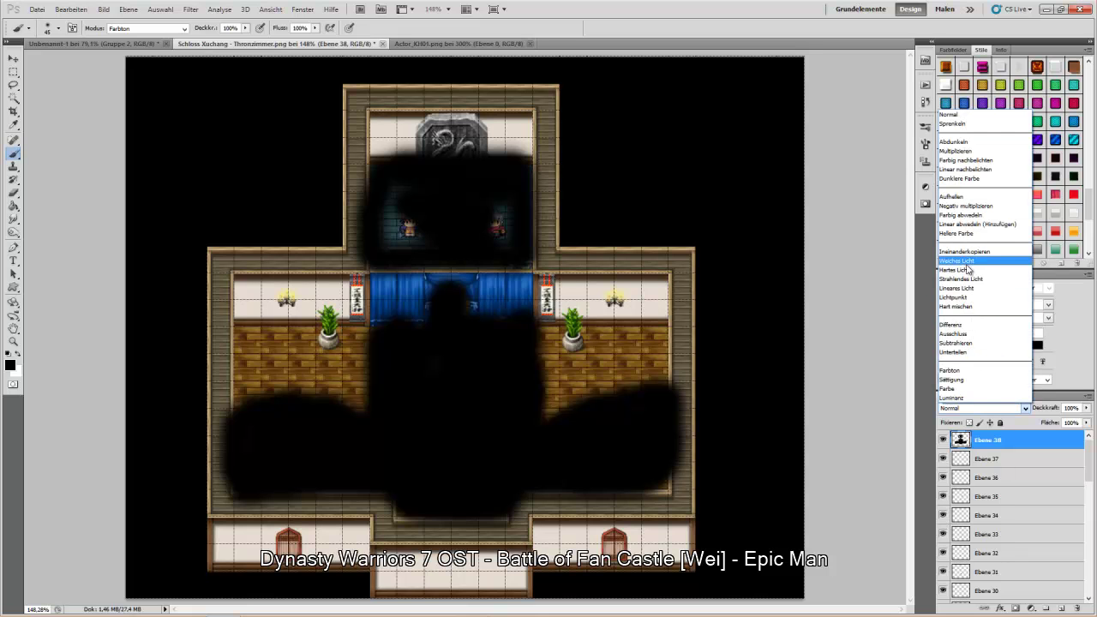
click(972, 267)
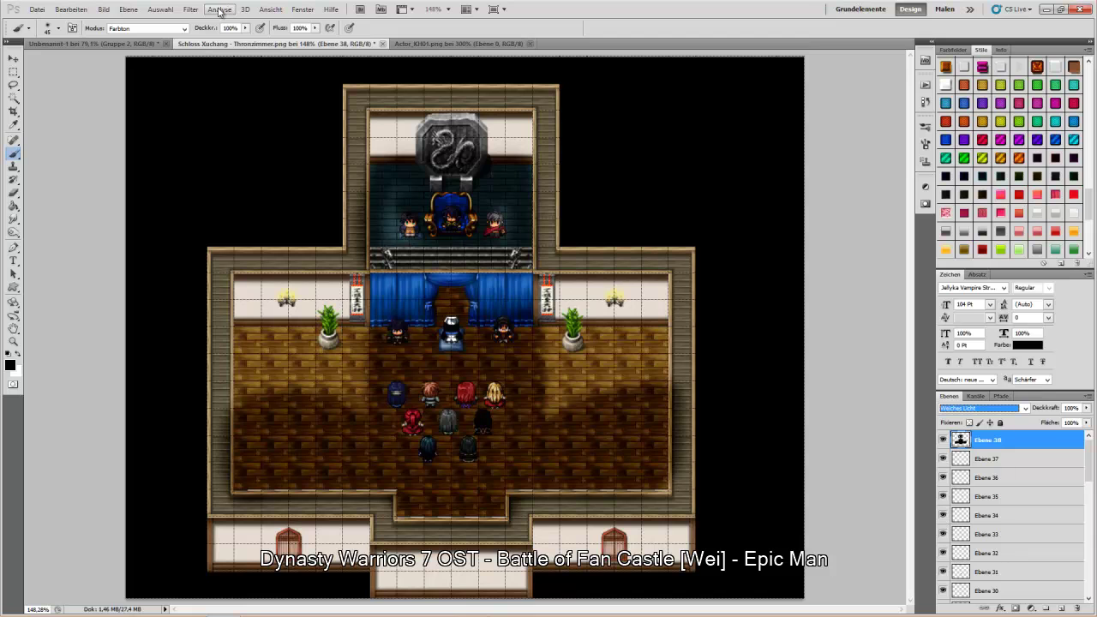
click(190, 9)
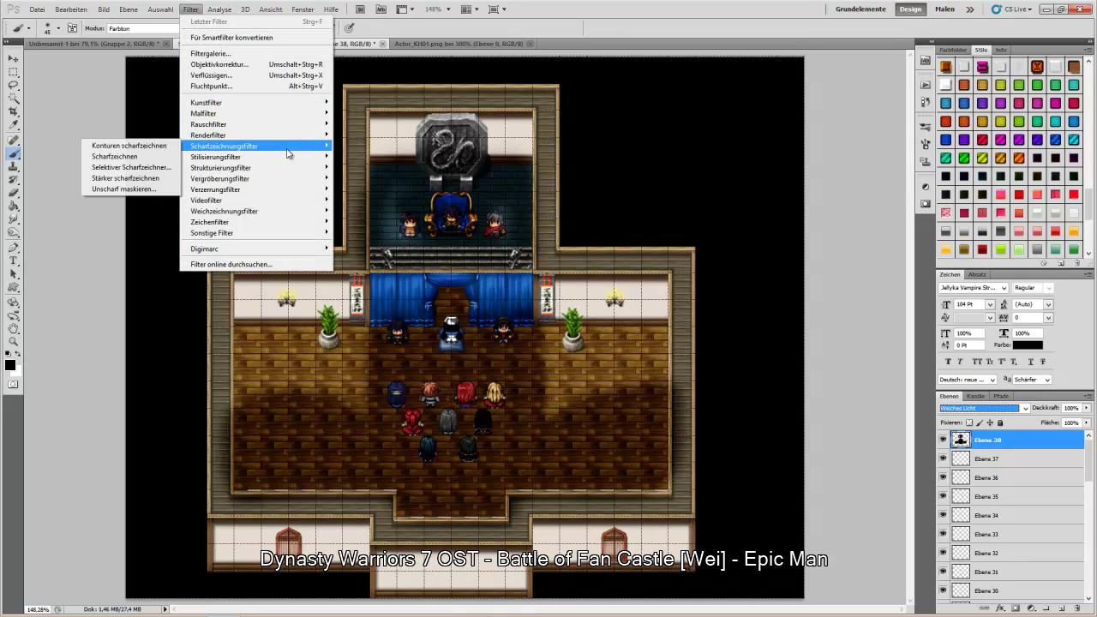
mouse_move(290, 180)
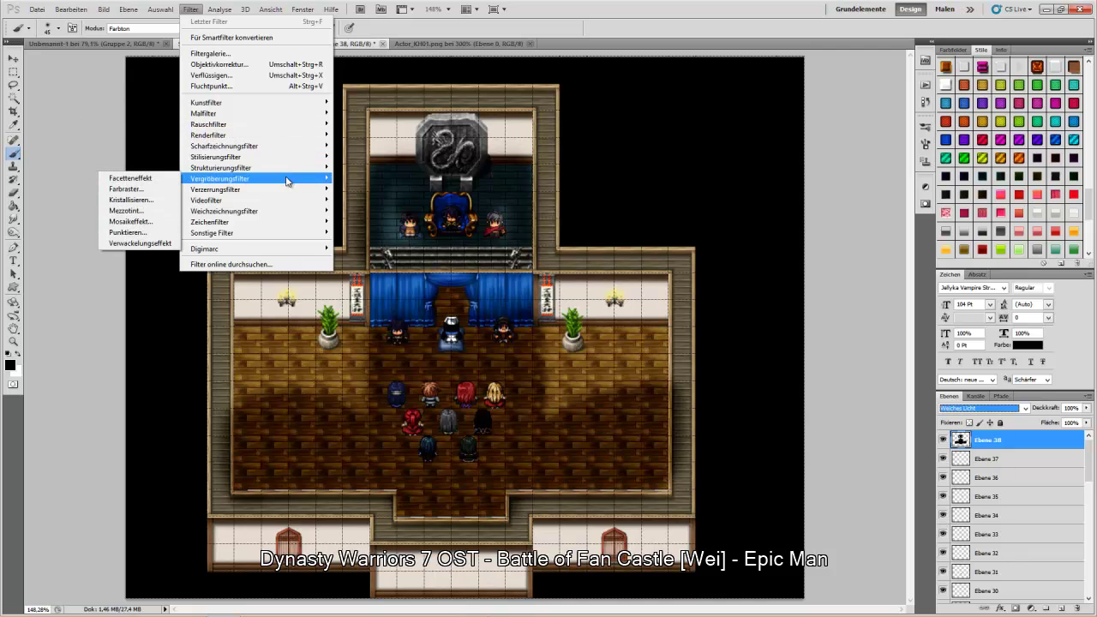
mouse_move(280, 211)
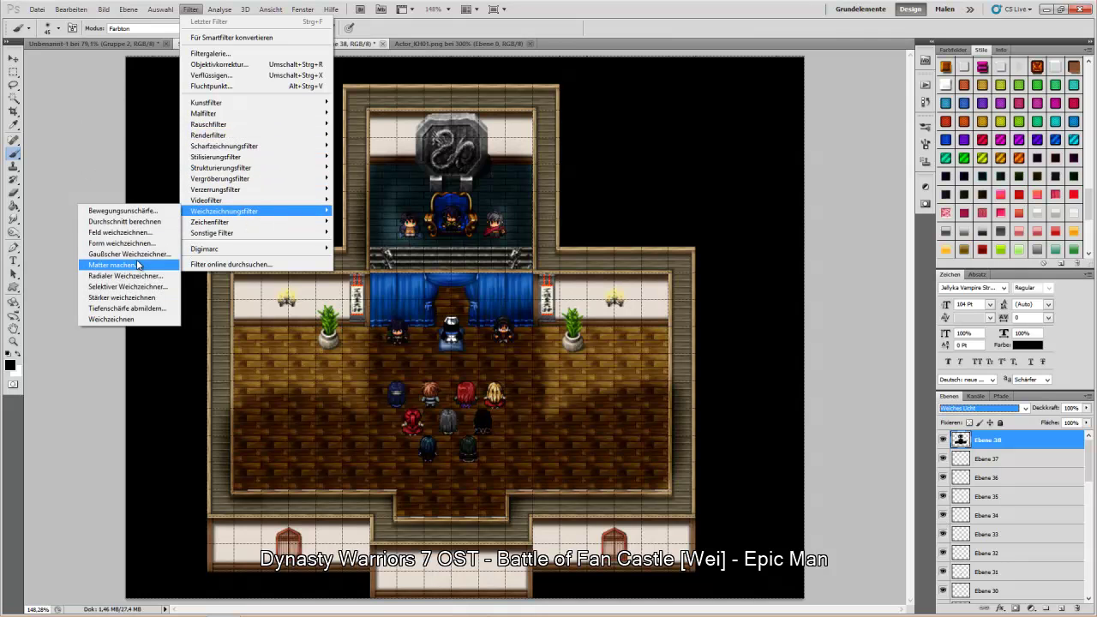
click(129, 254)
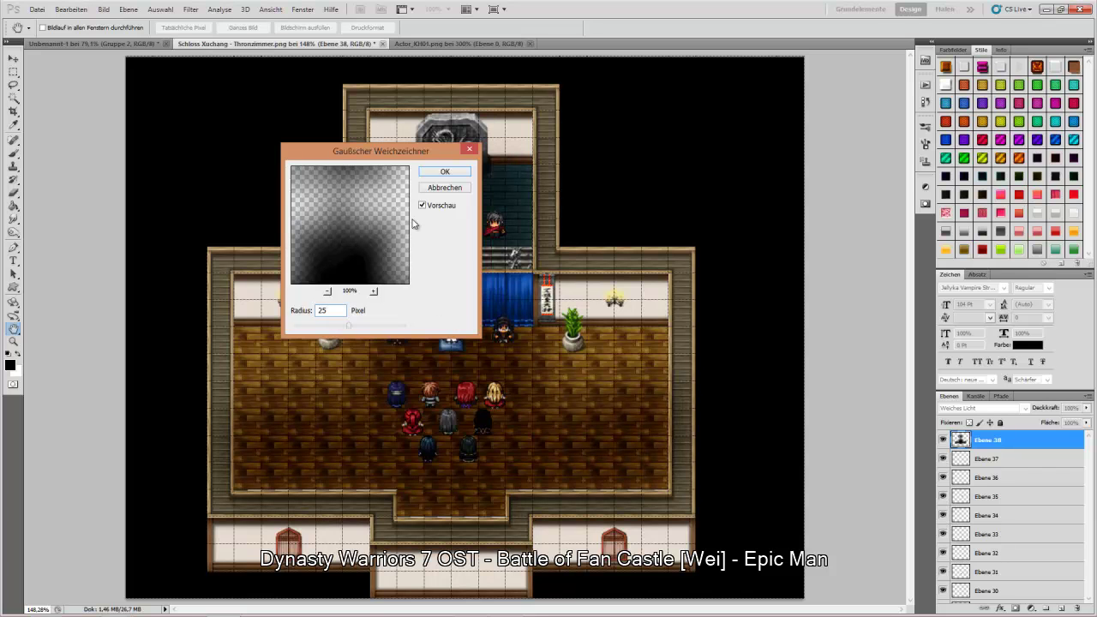
drag(363, 154, 241, 223)
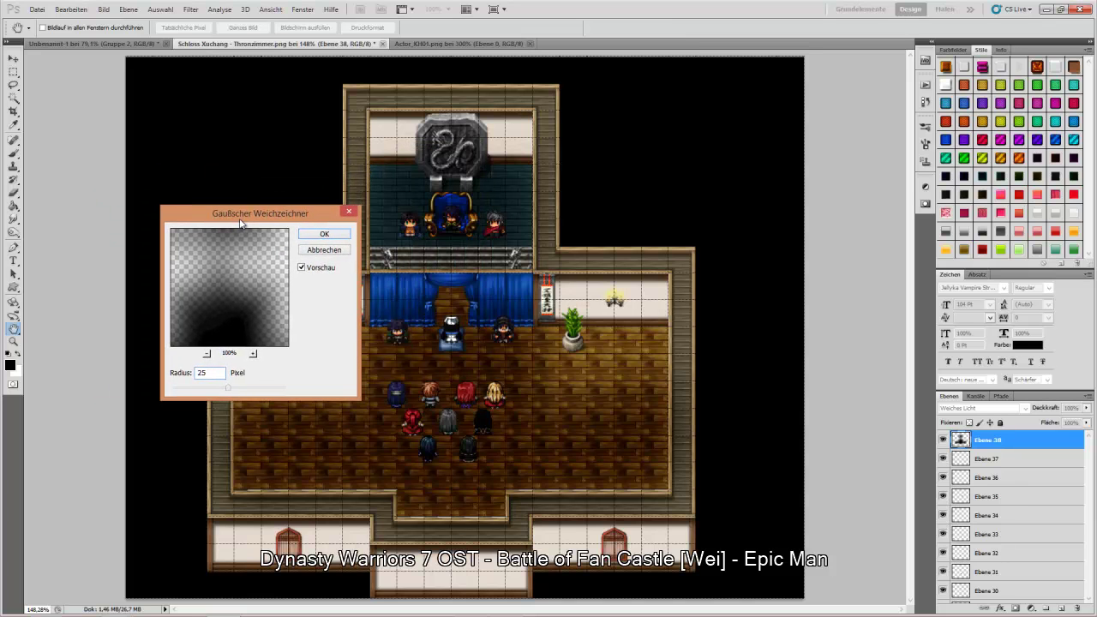
click(321, 233)
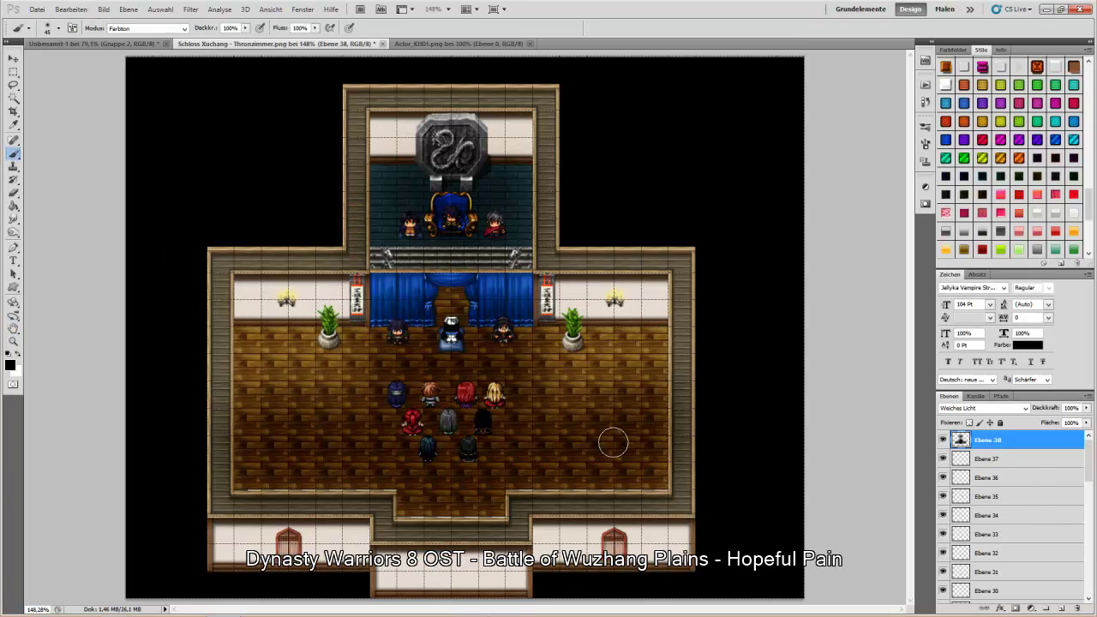
Step: Add a new layer and sample the tan colour a2885c from the wooden wall trim as the foreground colour
click(1062, 609)
click(9, 367)
click(290, 269)
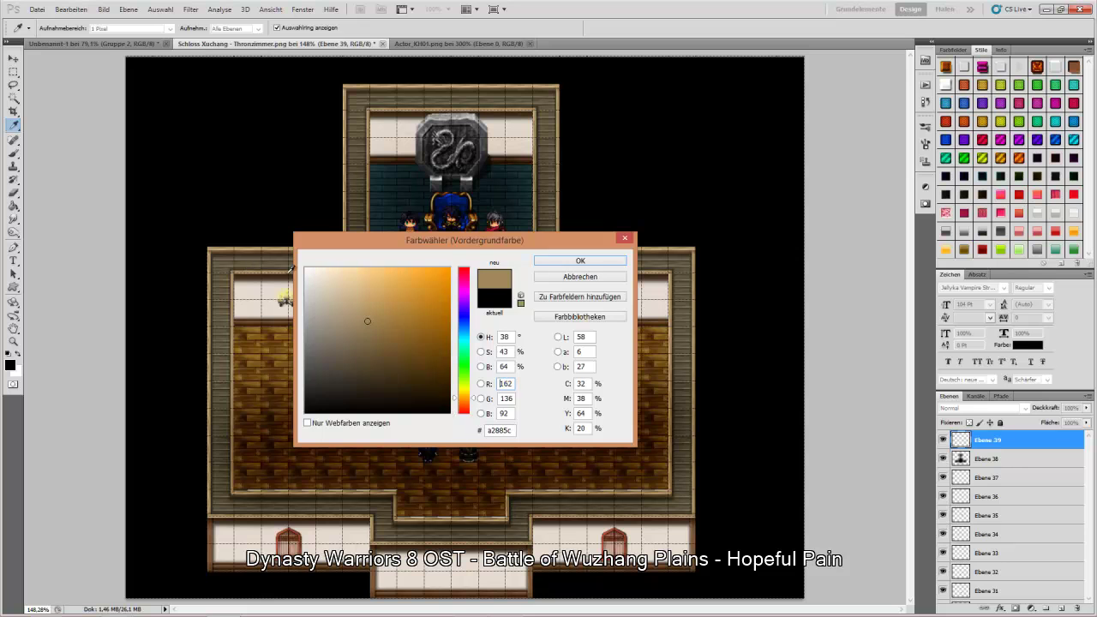
click(559, 262)
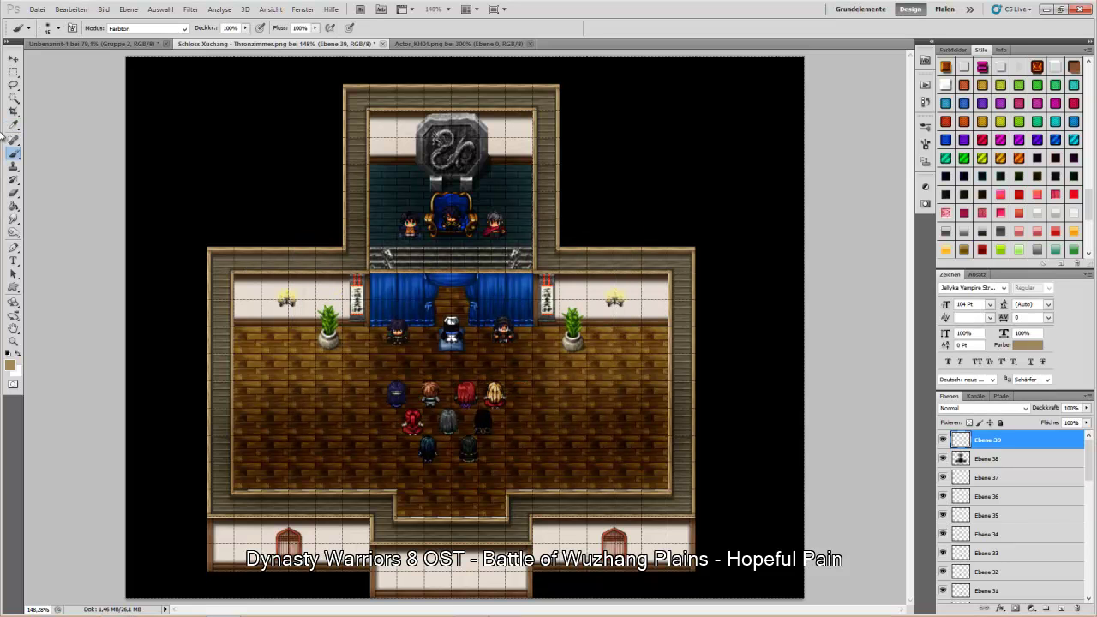
Step: Fill the new layer with the tan colour and set its blending mode to Weiches Licht
click(13, 207)
click(445, 258)
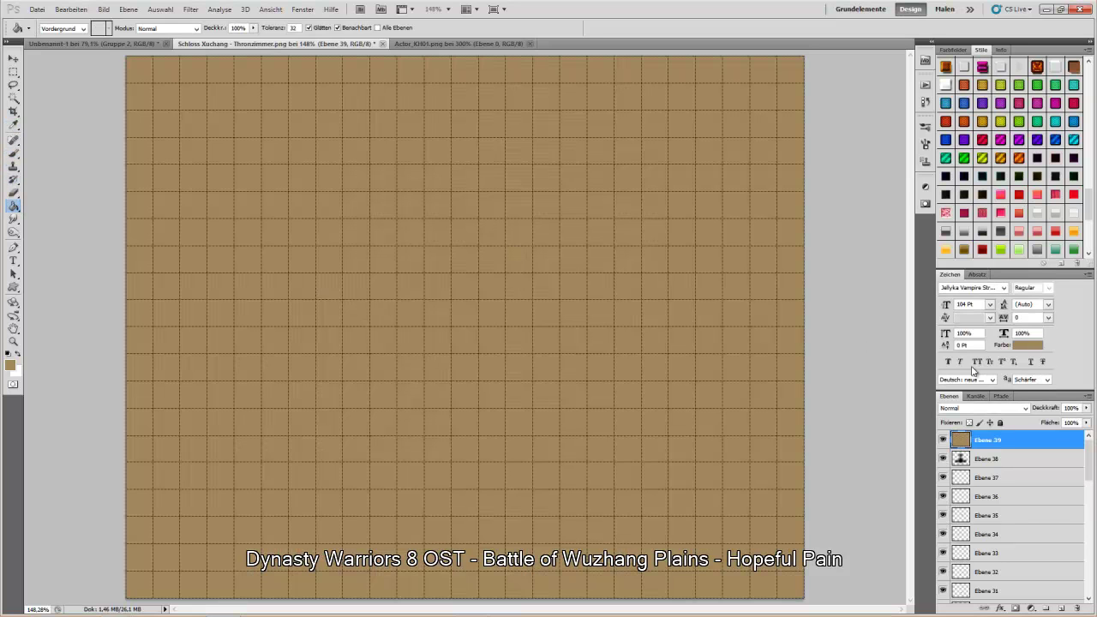
click(987, 410)
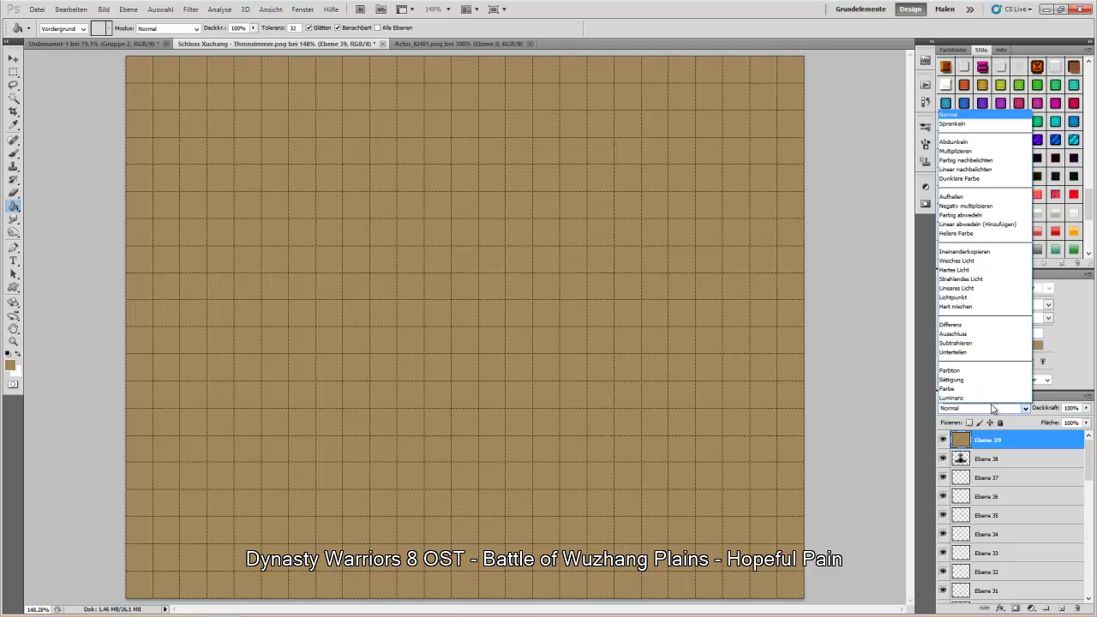
click(982, 260)
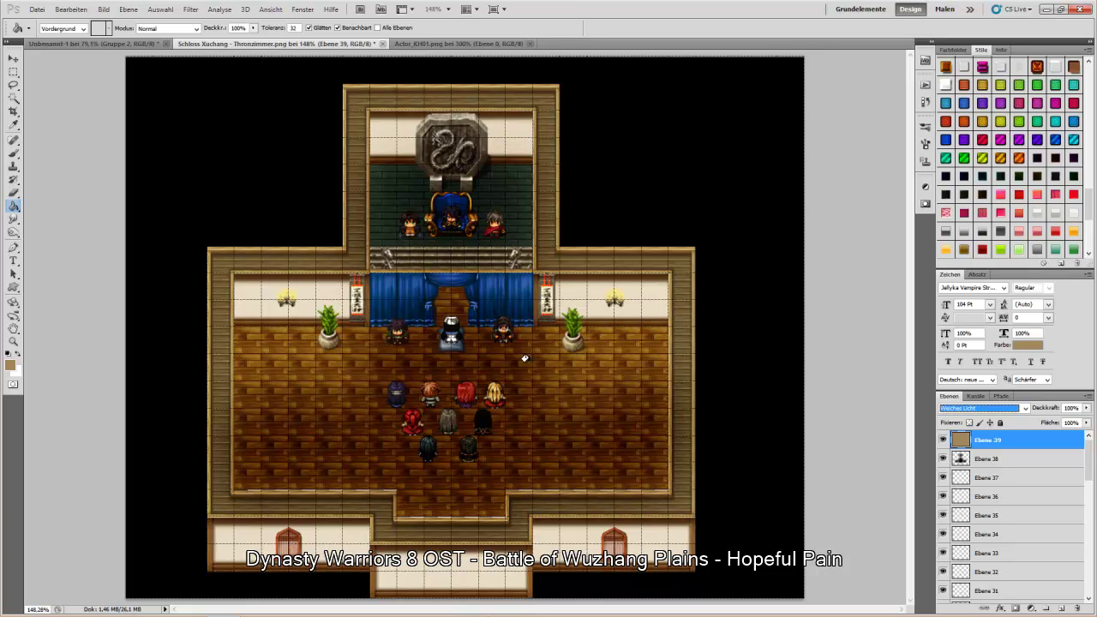
Step: Swap the foreground and background colours and sample a dark blue from the throne as the foreground colour
click(17, 355)
click(12, 370)
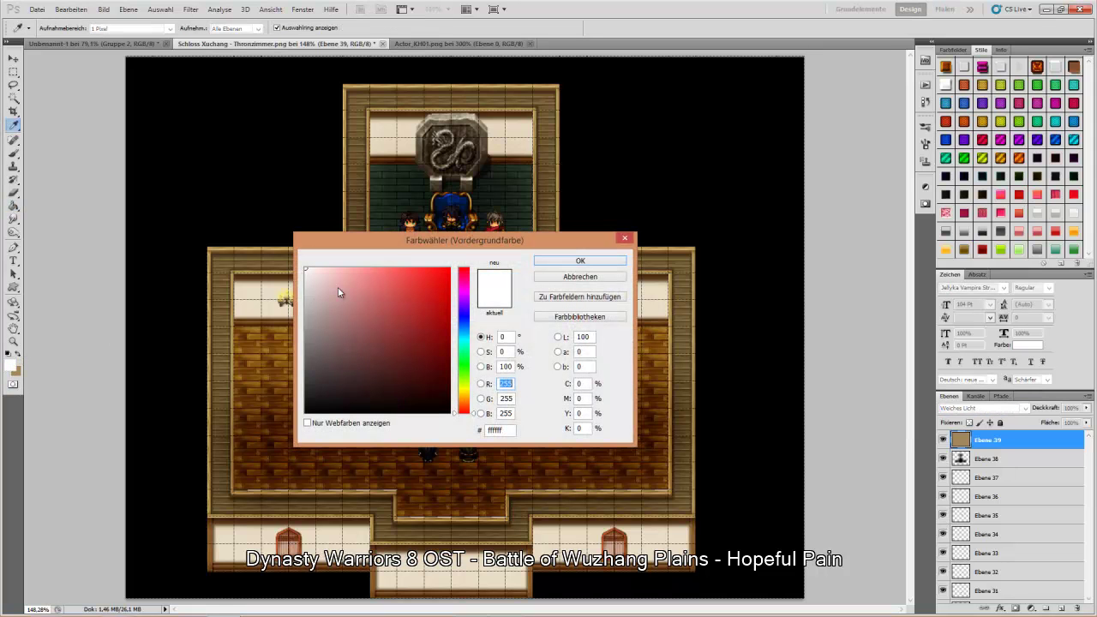
click(444, 219)
click(580, 260)
key(g)
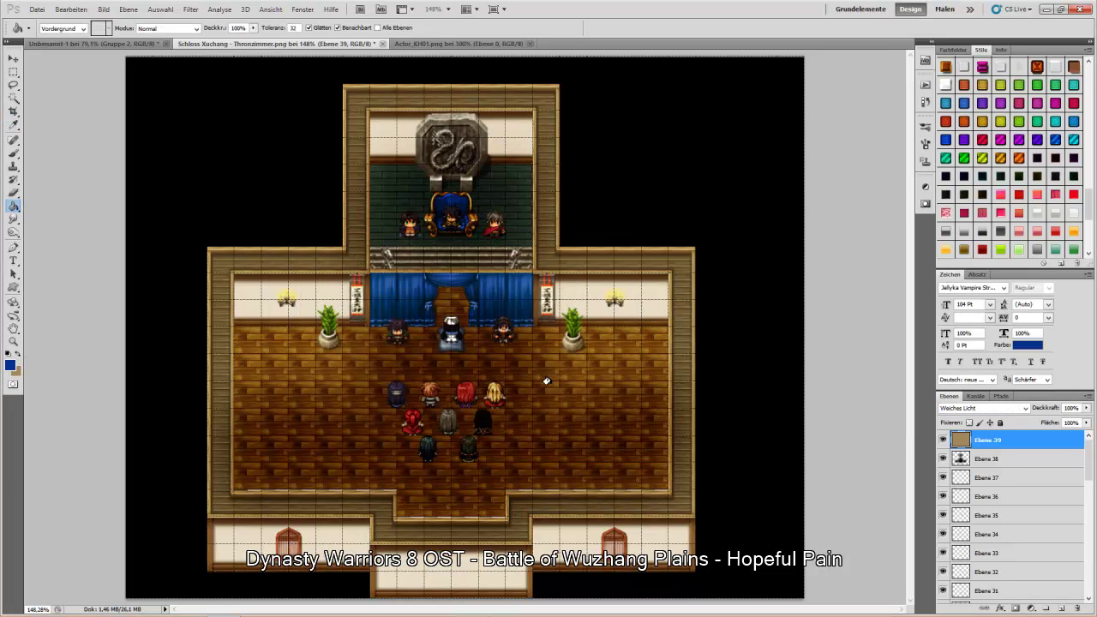
Step: Try filling the tan layer with dark blue and undo the fill
click(606, 387)
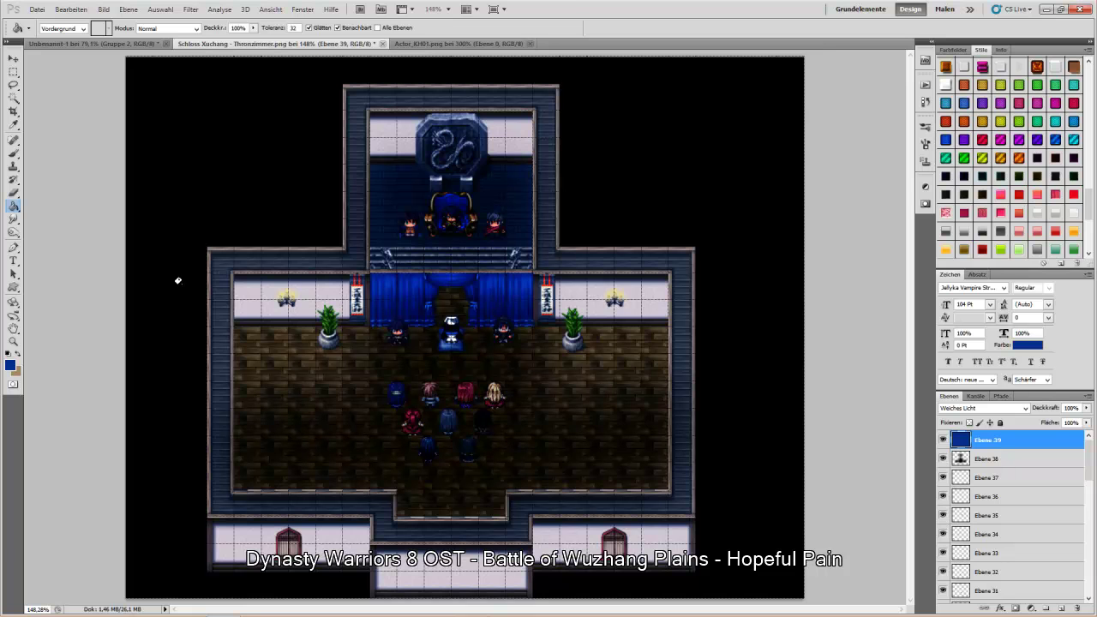
click(70, 9)
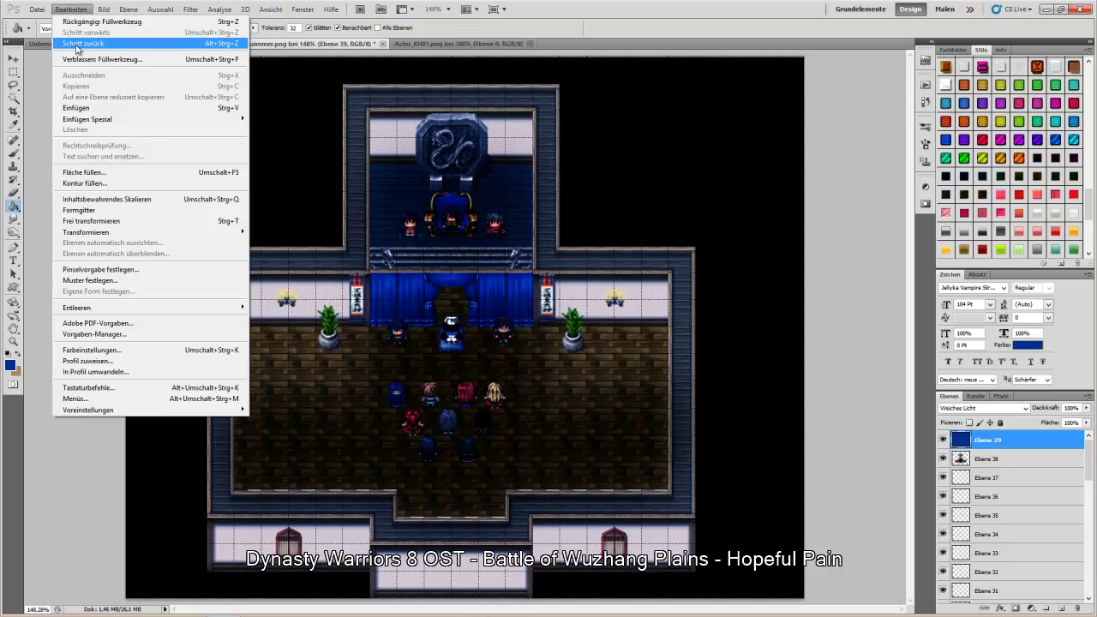
click(76, 45)
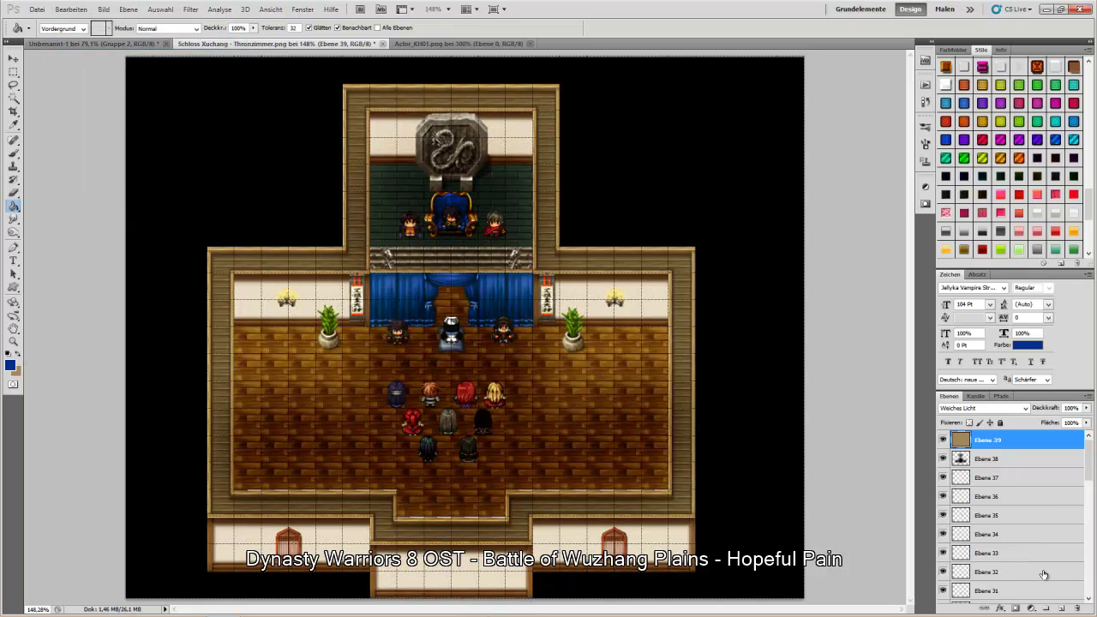
Step: Add a new layer, fill it with dark blue and set its blending mode to Weiches Licht
click(1062, 608)
click(549, 464)
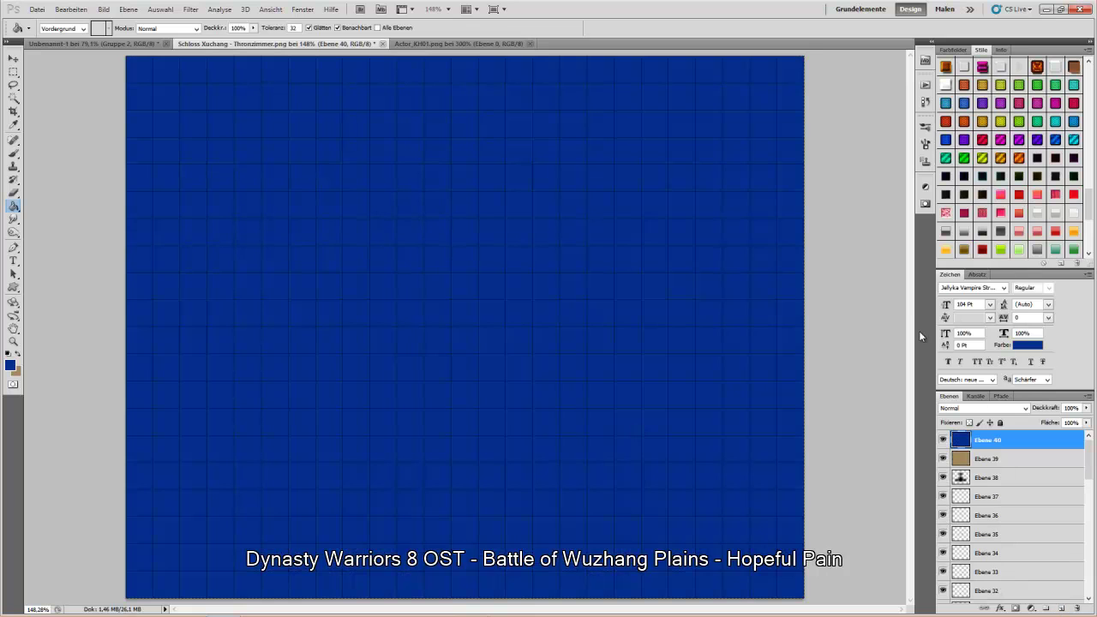
click(963, 409)
click(958, 261)
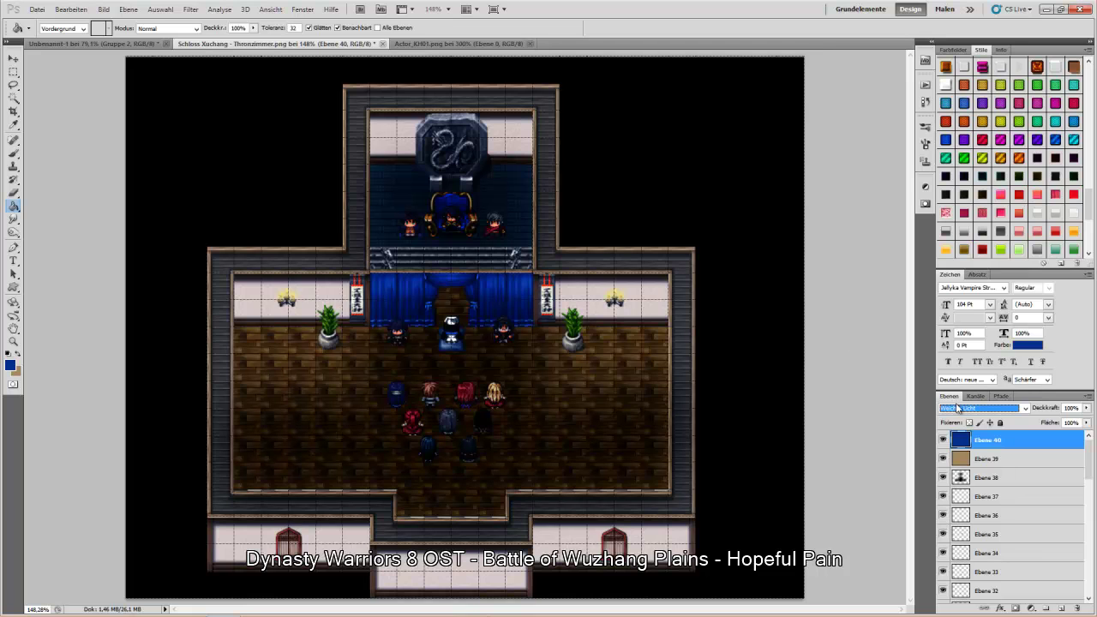
Step: Set the fill (Fläche) of the dark blue soft-light layer to 50%
click(1036, 425)
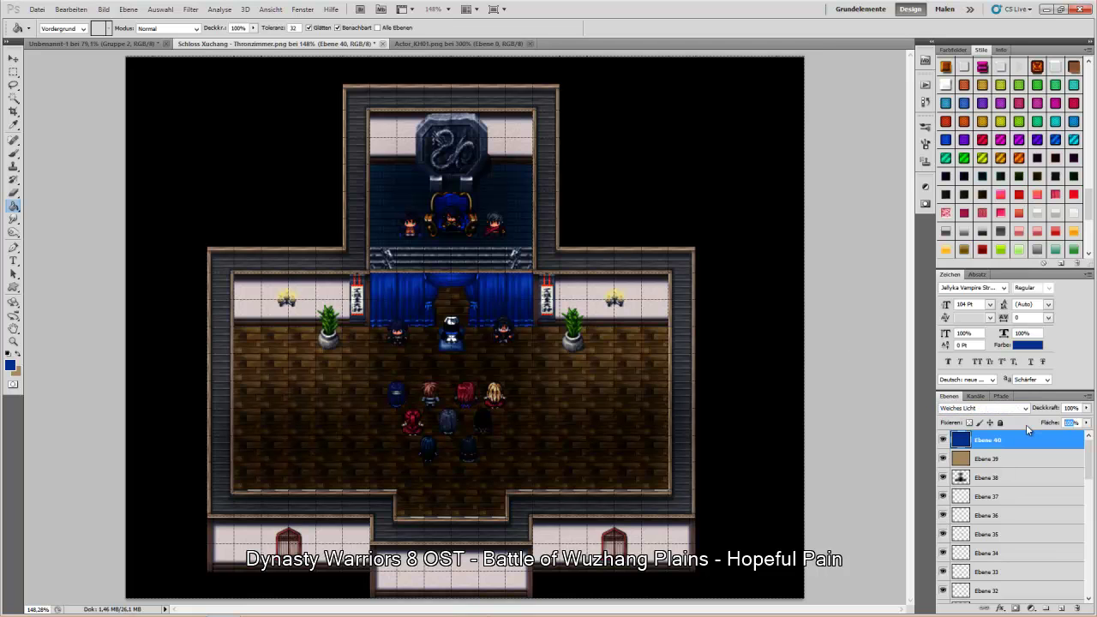
text(50)
key(Return)
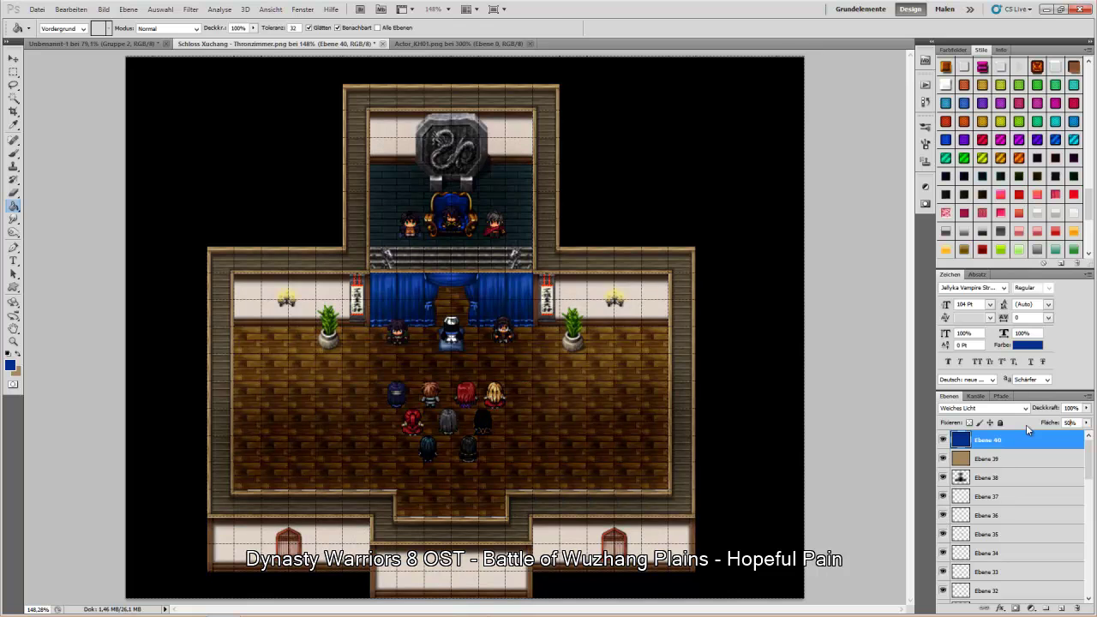
click(14, 58)
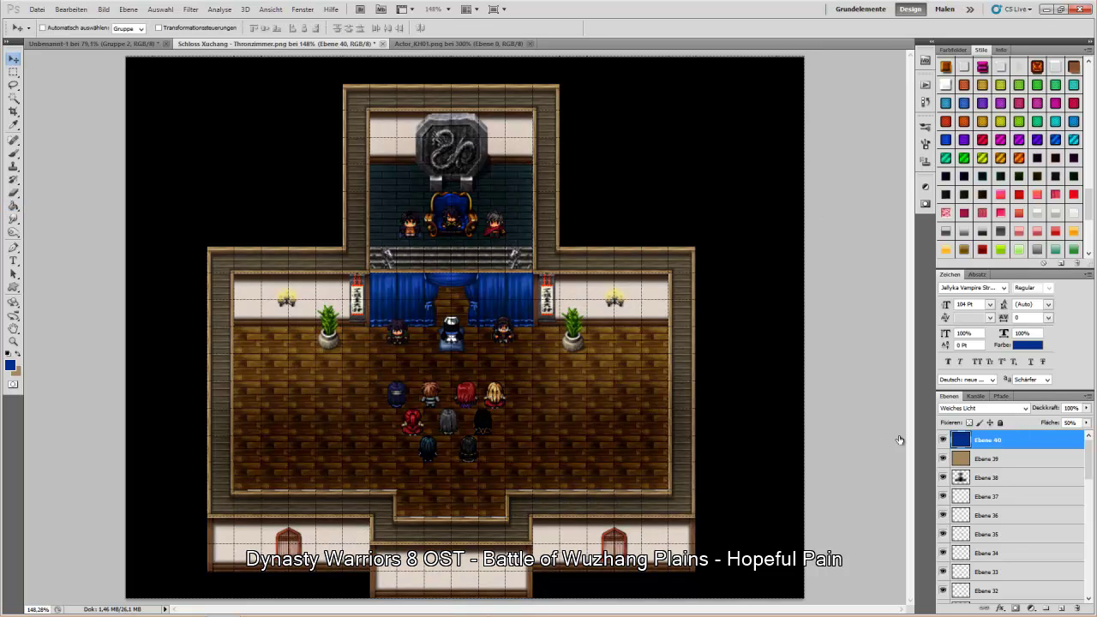
Step: Add a new layer and sample the yellow glow of the wall lamp as the foreground colour
click(1063, 608)
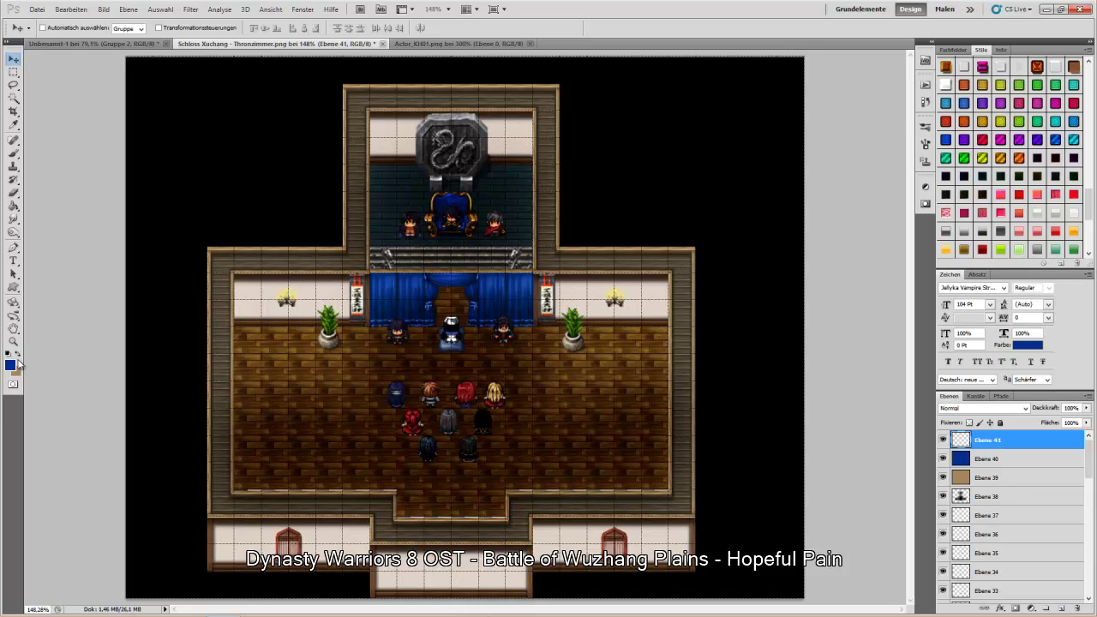
click(18, 354)
click(18, 353)
click(10, 366)
click(290, 297)
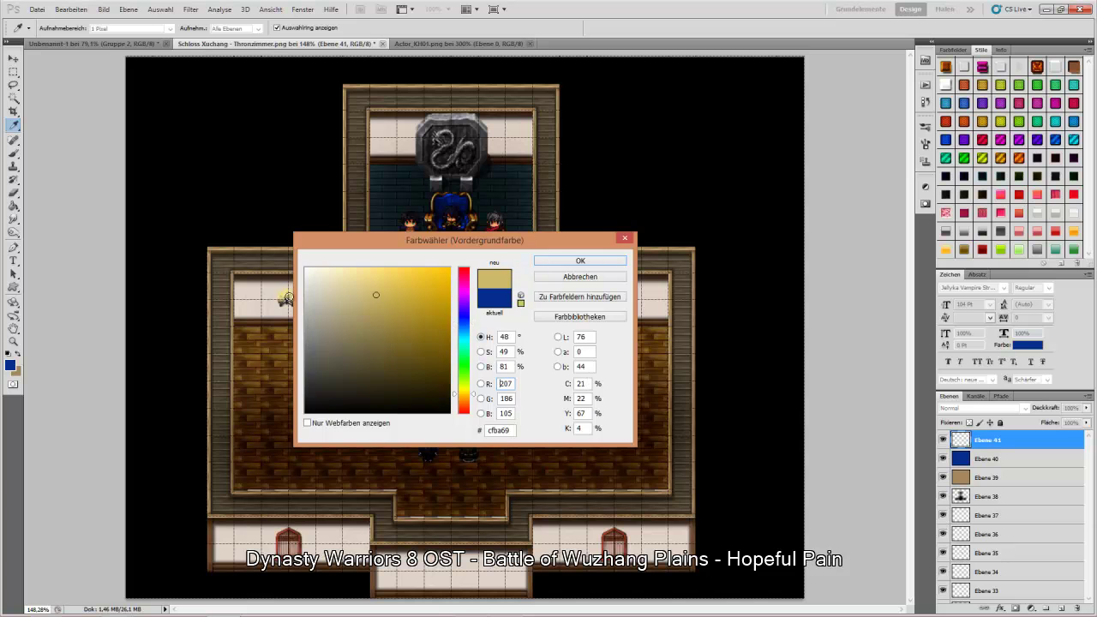
click(581, 260)
Step: Paint yellow light cones below both wall lamps with the Brush and set the layer's blending mode to Weiches Licht
click(14, 151)
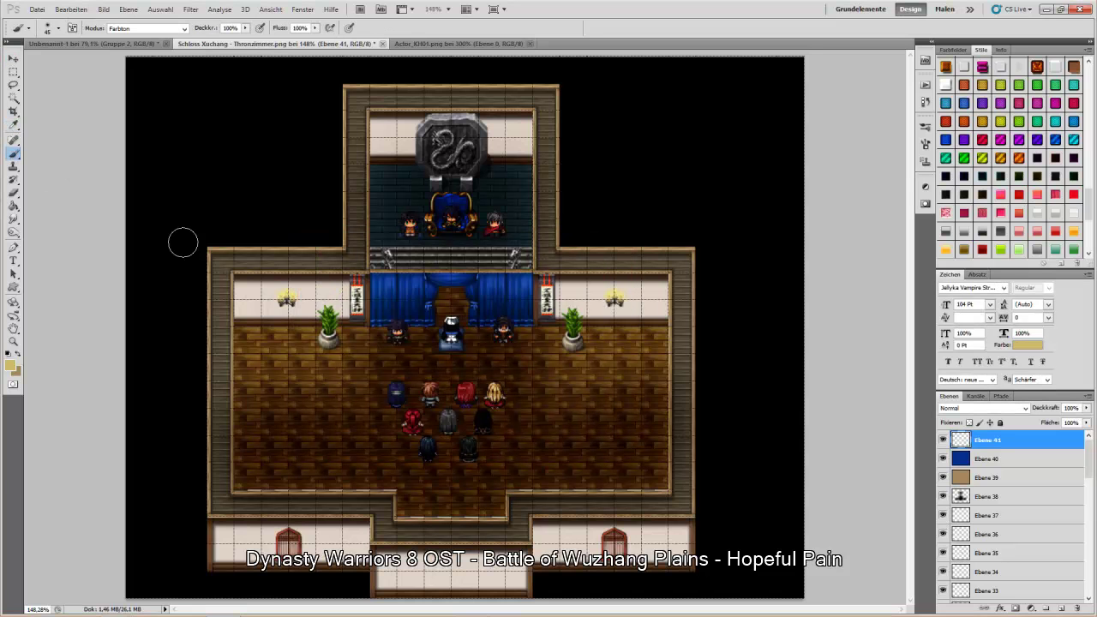
mouse_move(290, 300)
mouse_down()
mouse_move(275, 353)
mouse_move(294, 313)
mouse_move(314, 354)
mouse_move(266, 349)
mouse_move(287, 300)
mouse_move(327, 364)
mouse_up()
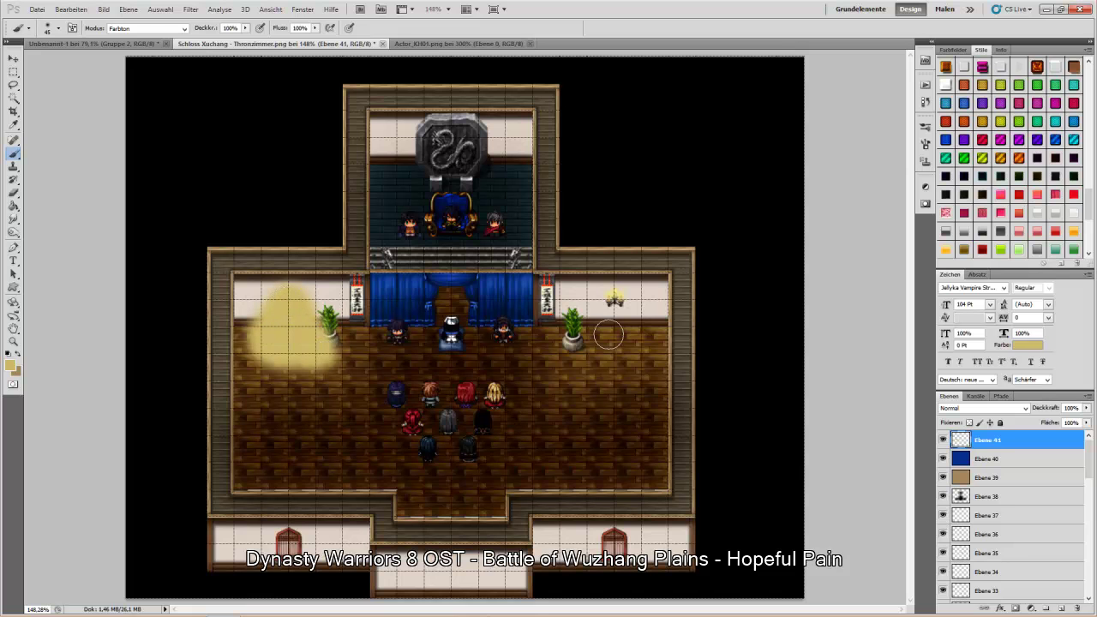
mouse_move(616, 295)
mouse_down()
mouse_move(597, 350)
mouse_move(640, 343)
mouse_move(619, 310)
mouse_move(610, 351)
mouse_up()
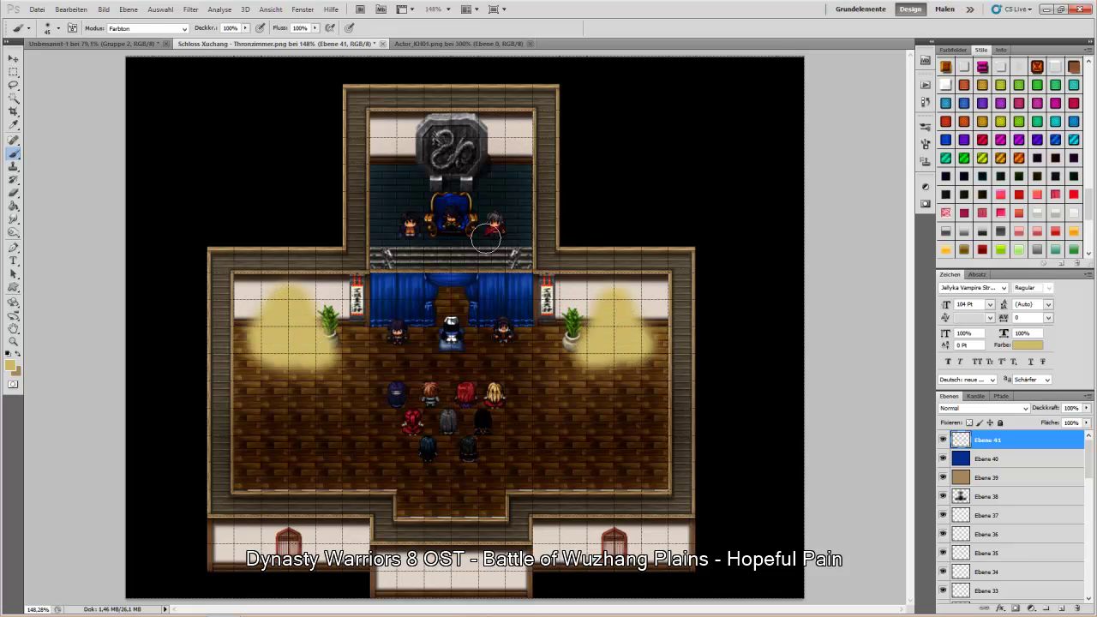
click(977, 409)
click(947, 263)
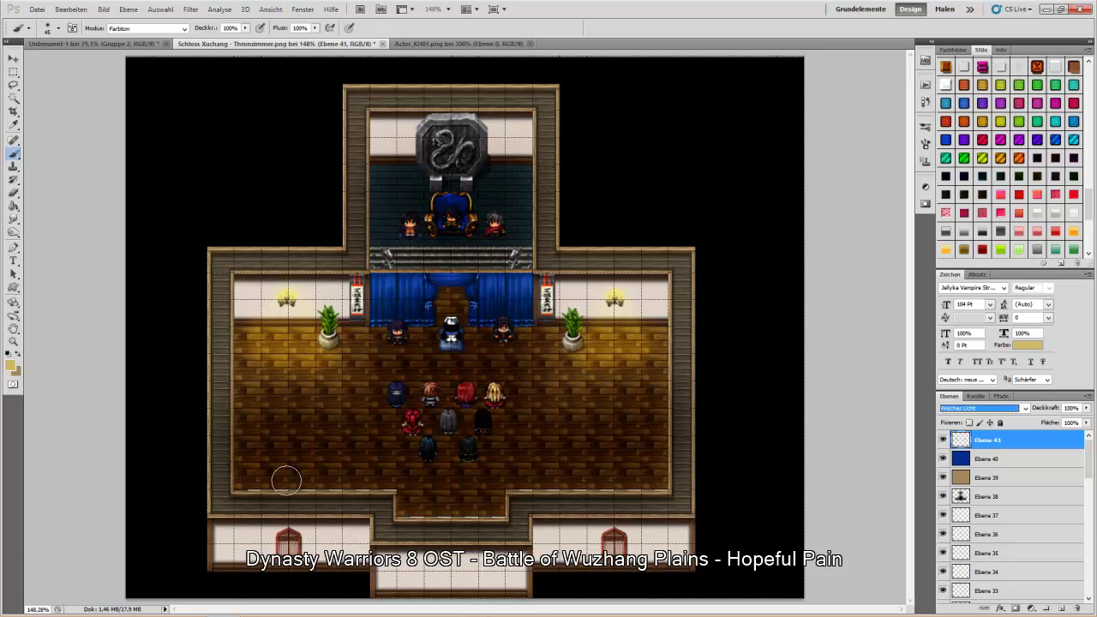
Step: Paint yellow light patches on the lower hall floor, above the two arched windows
click(283, 476)
drag(283, 476, 289, 439)
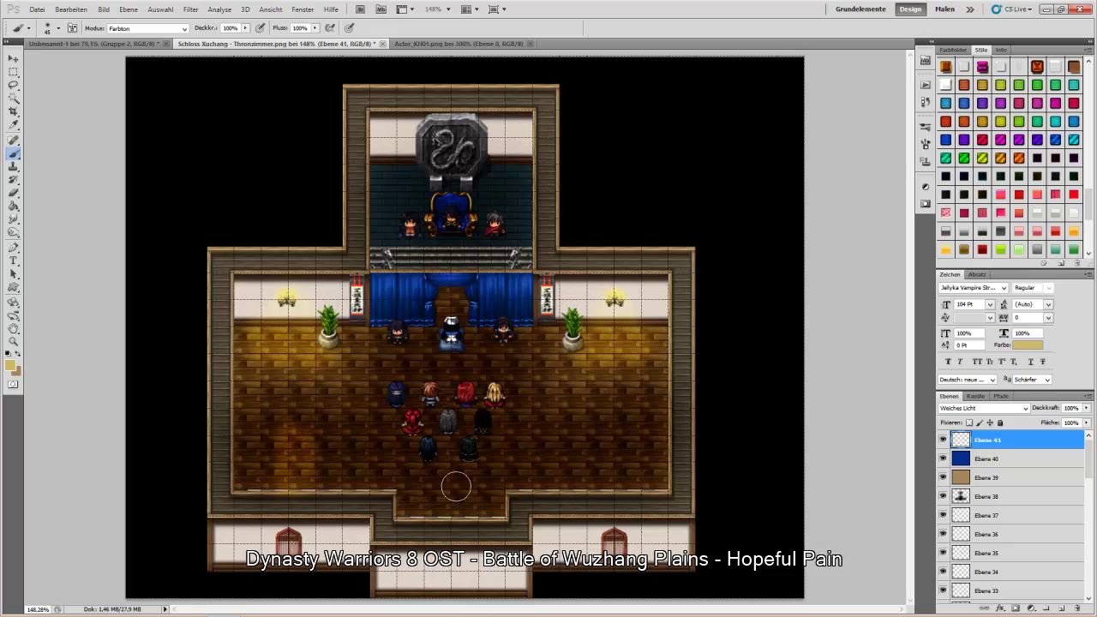
mouse_move(620, 477)
mouse_down()
mouse_move(605, 477)
mouse_move(607, 435)
mouse_up()
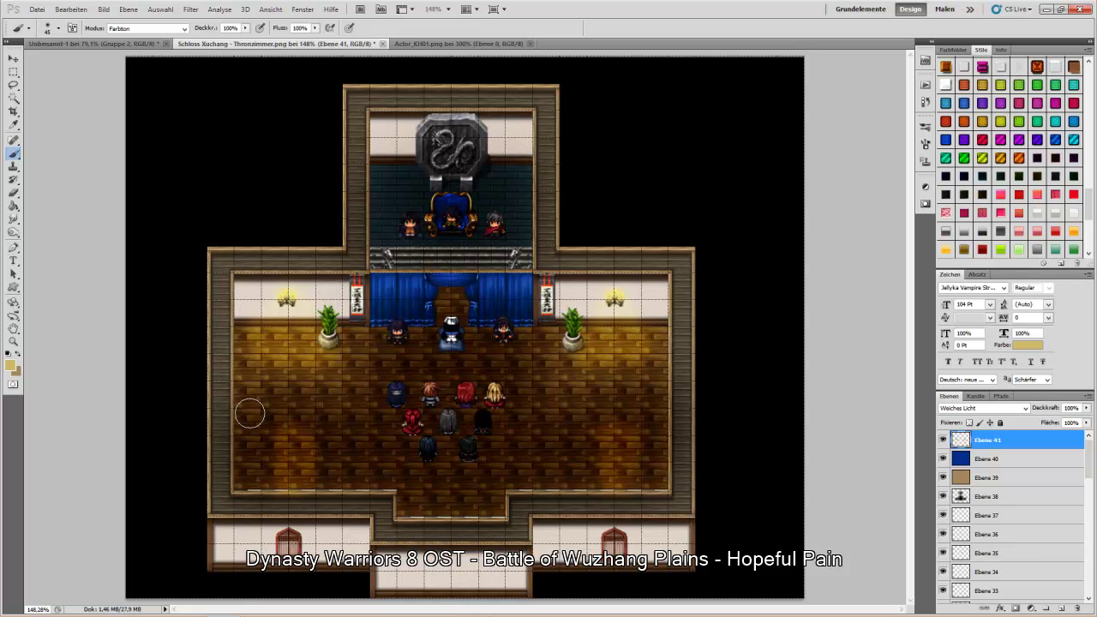
Step: Try painting a light patch in the hall's entrance recess and undo the brush stroke
mouse_move(410, 489)
mouse_down()
mouse_move(425, 508)
mouse_move(477, 512)
mouse_move(448, 497)
mouse_up()
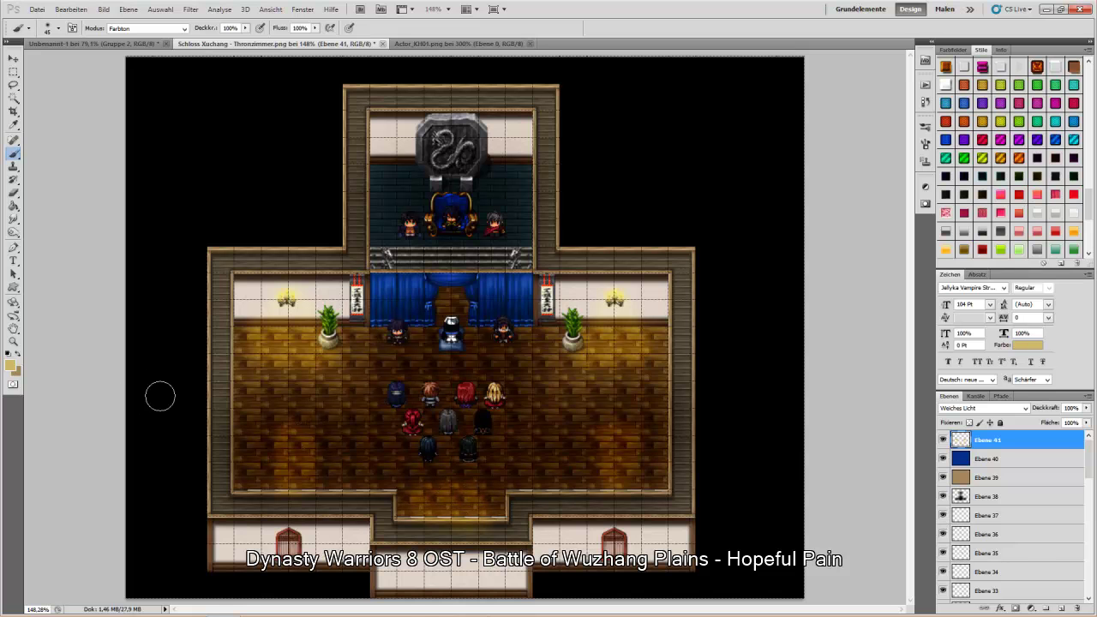
double_click(506, 24)
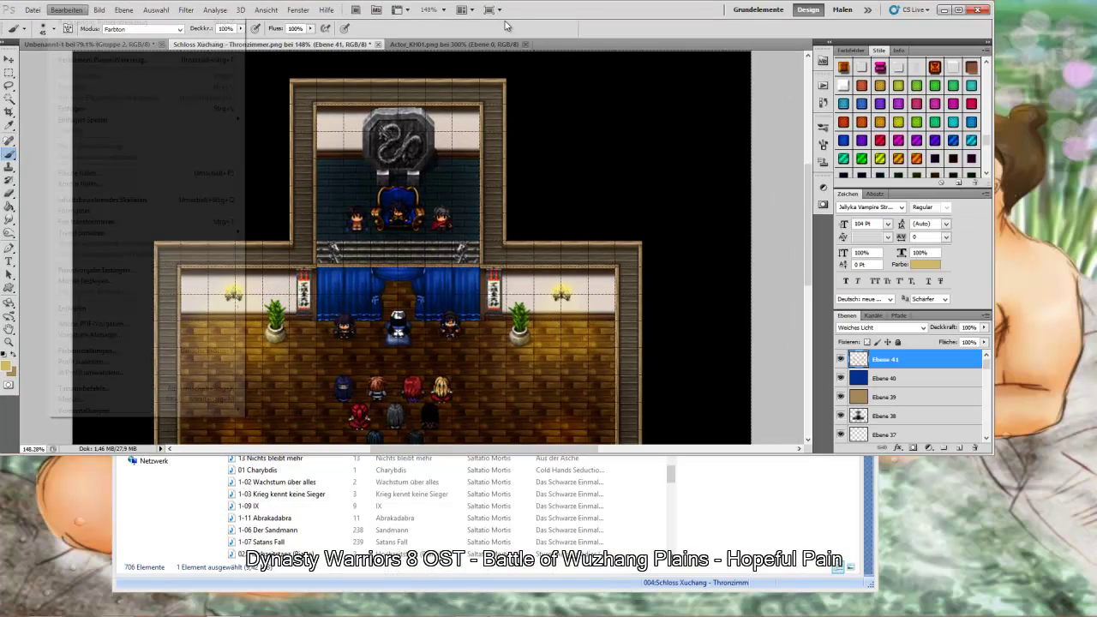
double_click(505, 24)
click(70, 9)
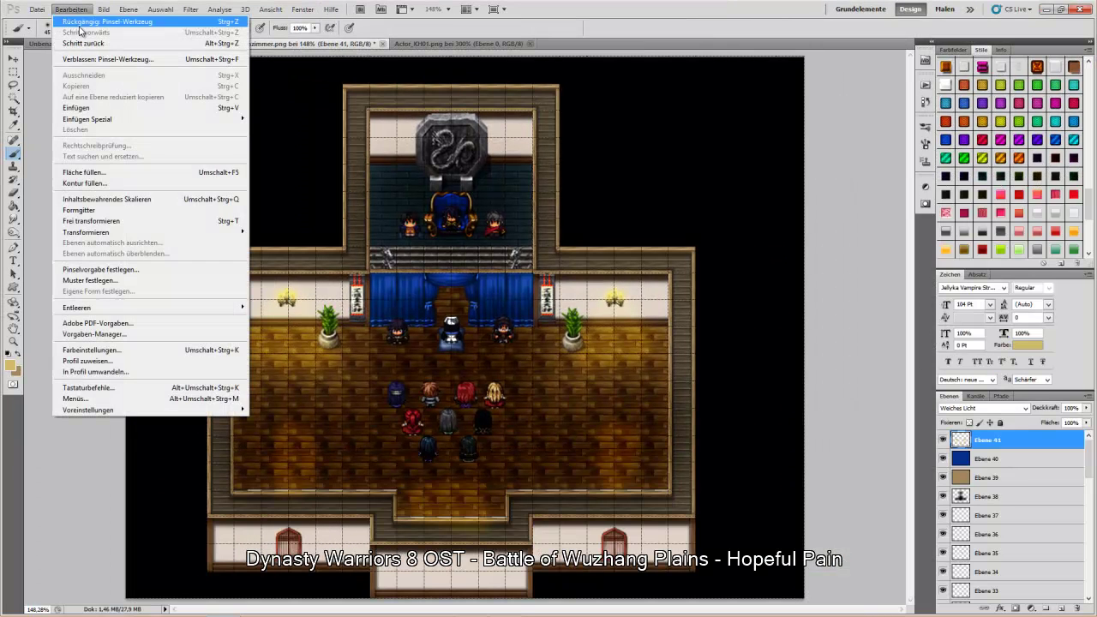
click(82, 22)
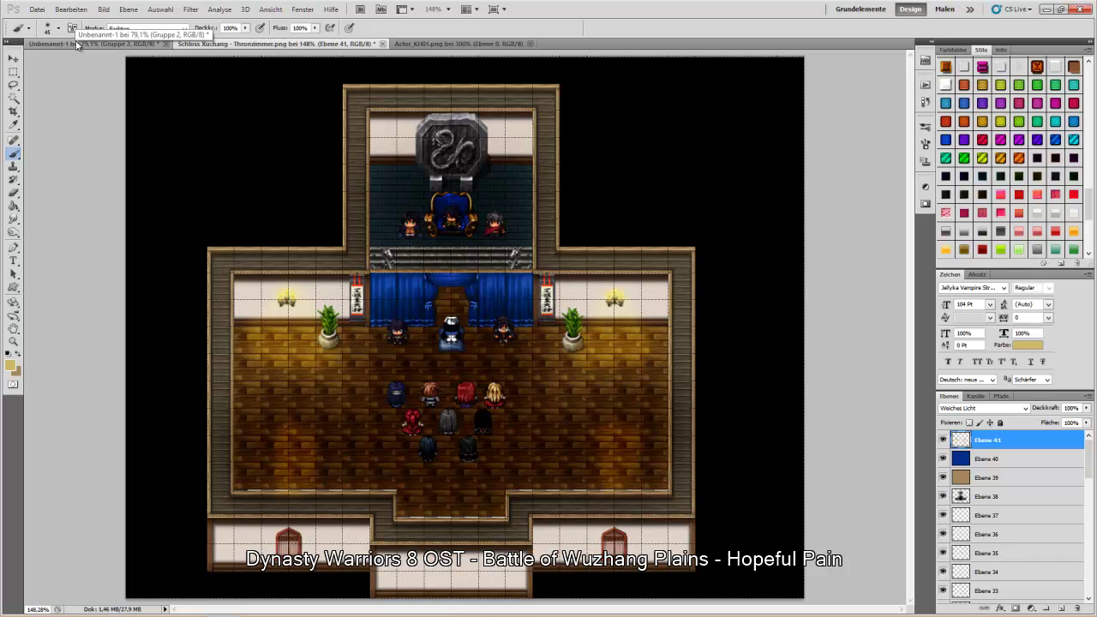
click(12, 60)
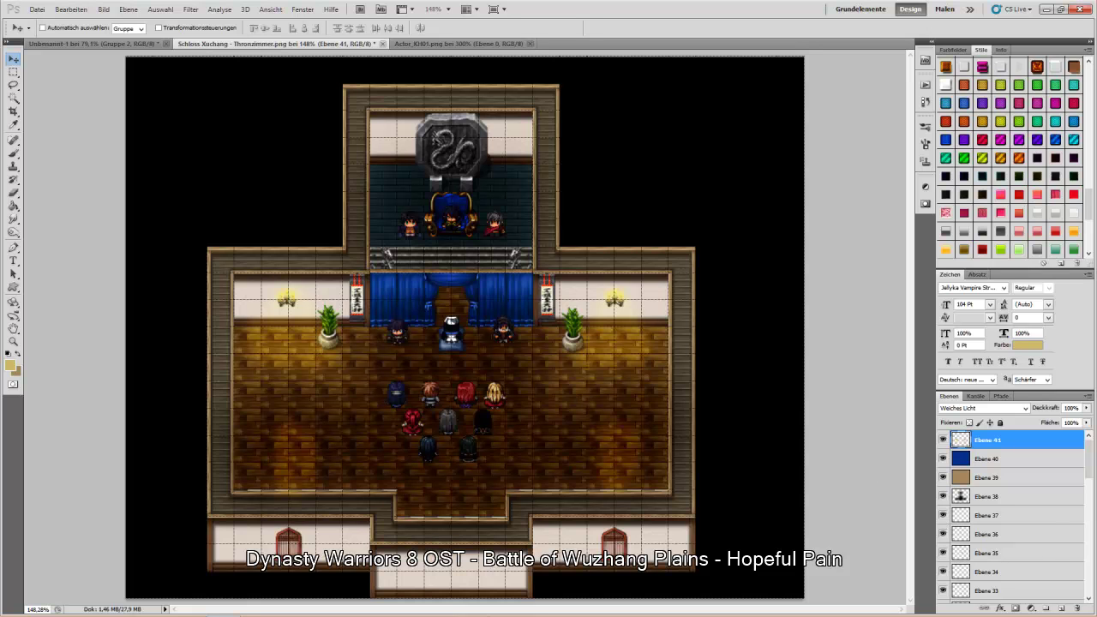
Step: On a new layer, stamp tan light rays over the map with the 2500 px ray brush and set its blending mode to Weiches Licht
click(1063, 608)
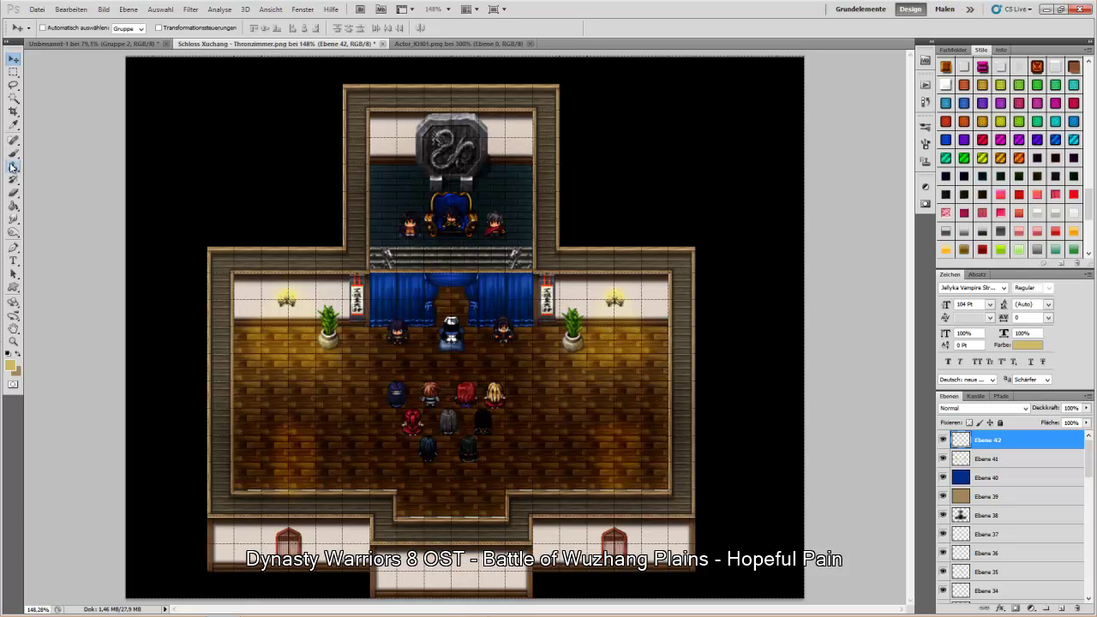
click(18, 356)
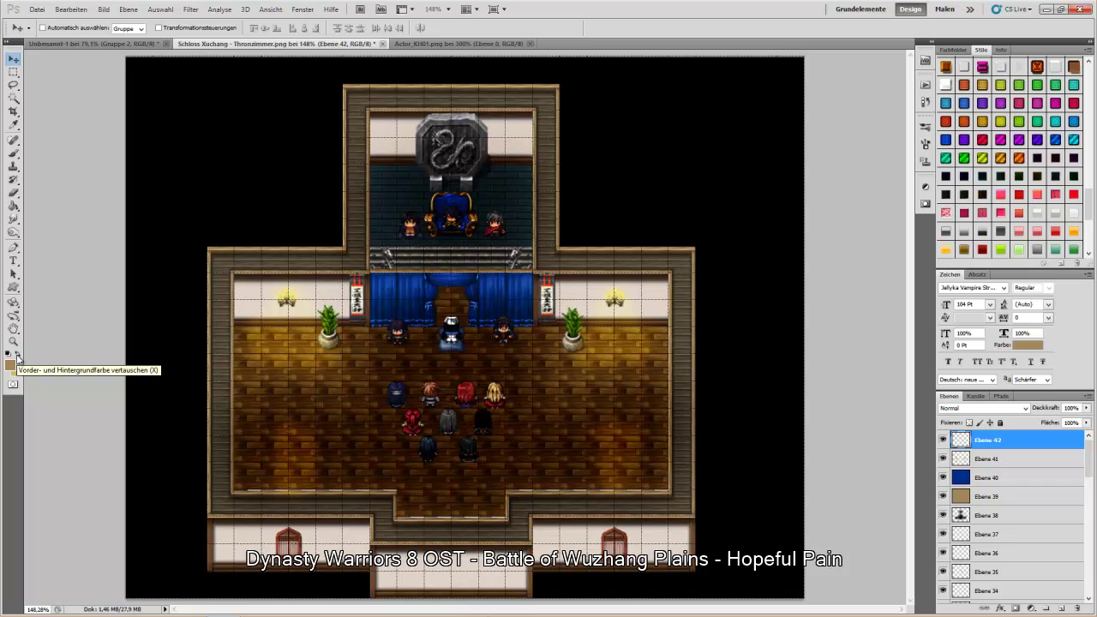
click(13, 153)
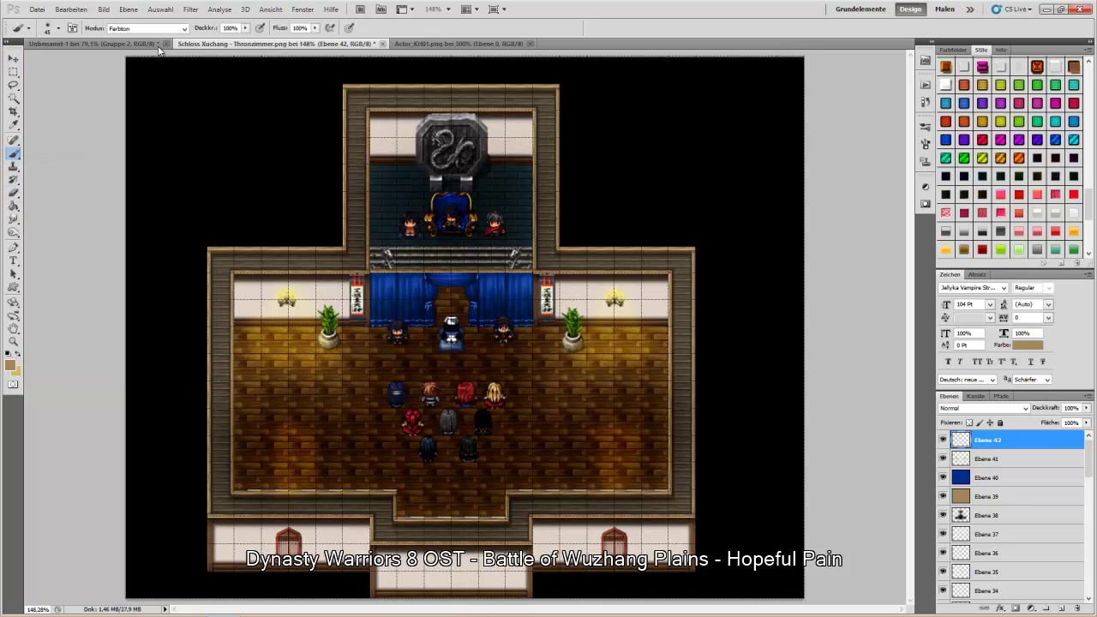
click(58, 28)
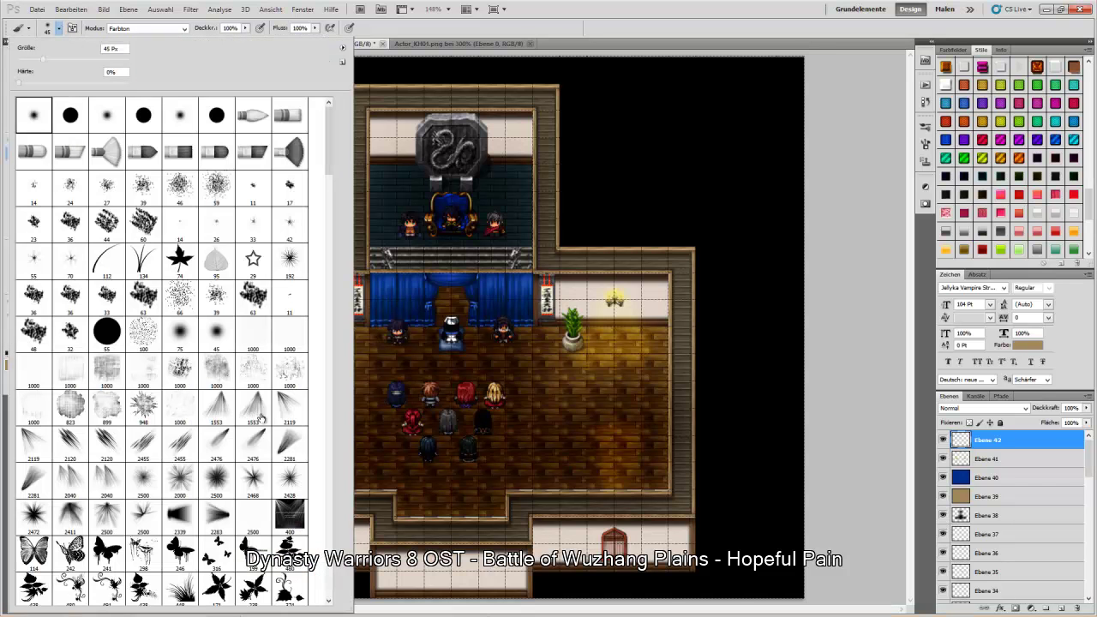
click(221, 485)
click(459, 362)
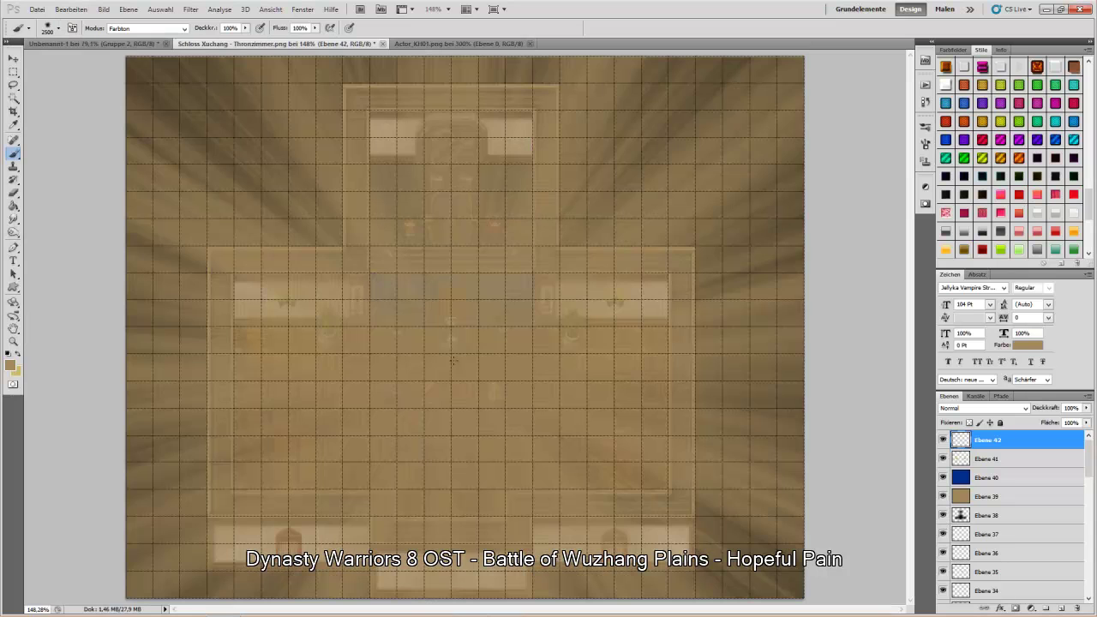
click(986, 409)
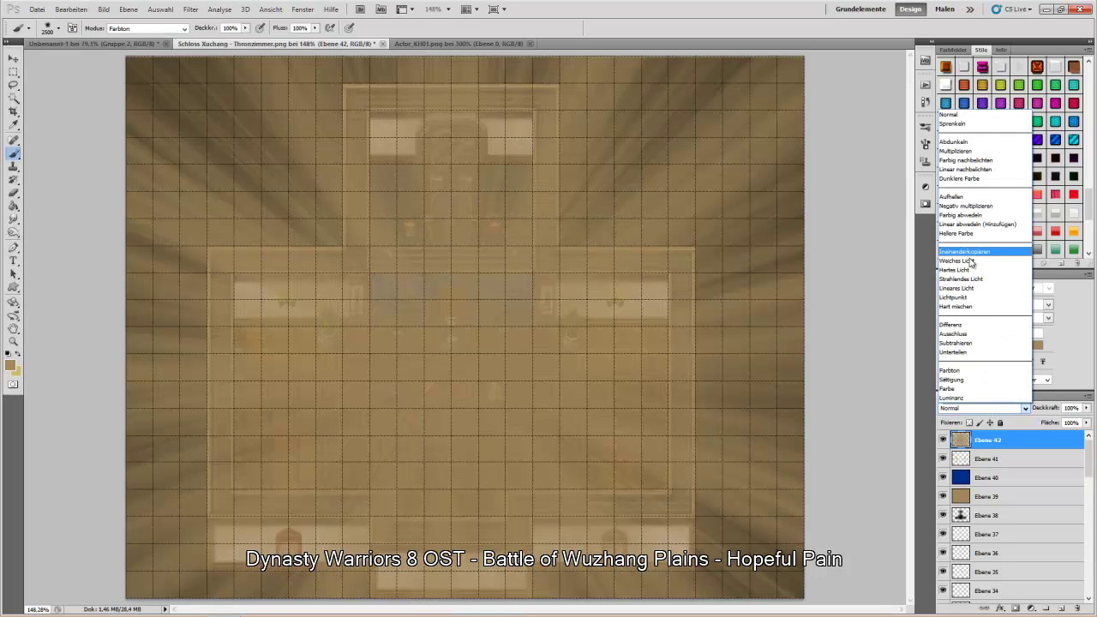
click(965, 259)
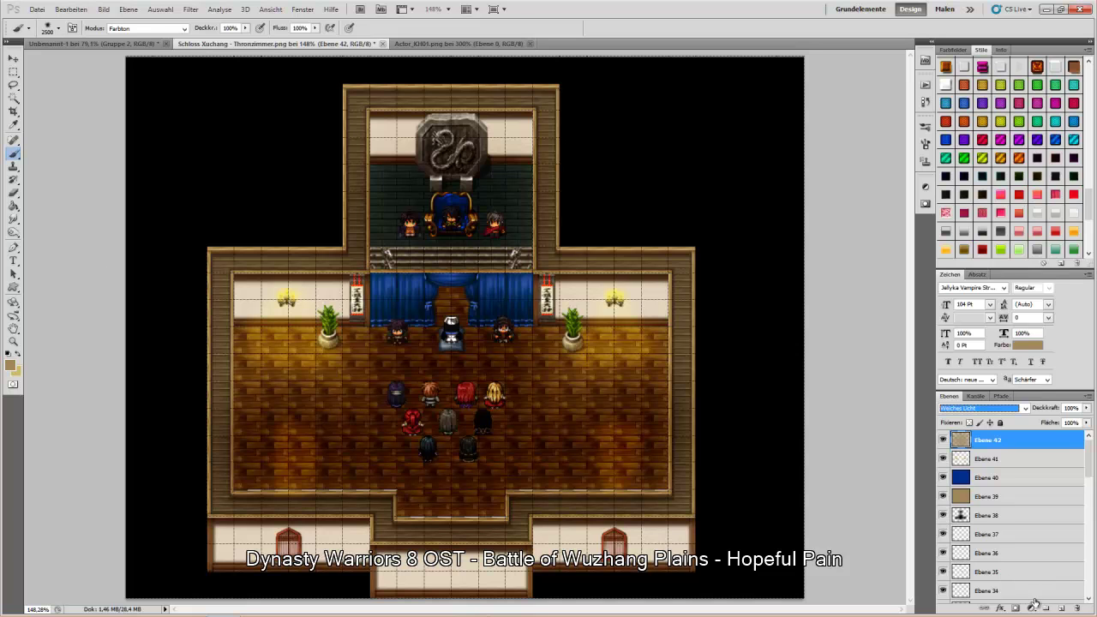
Step: Add another layer and sample black from the figure on the throne as the foreground colour
click(1062, 608)
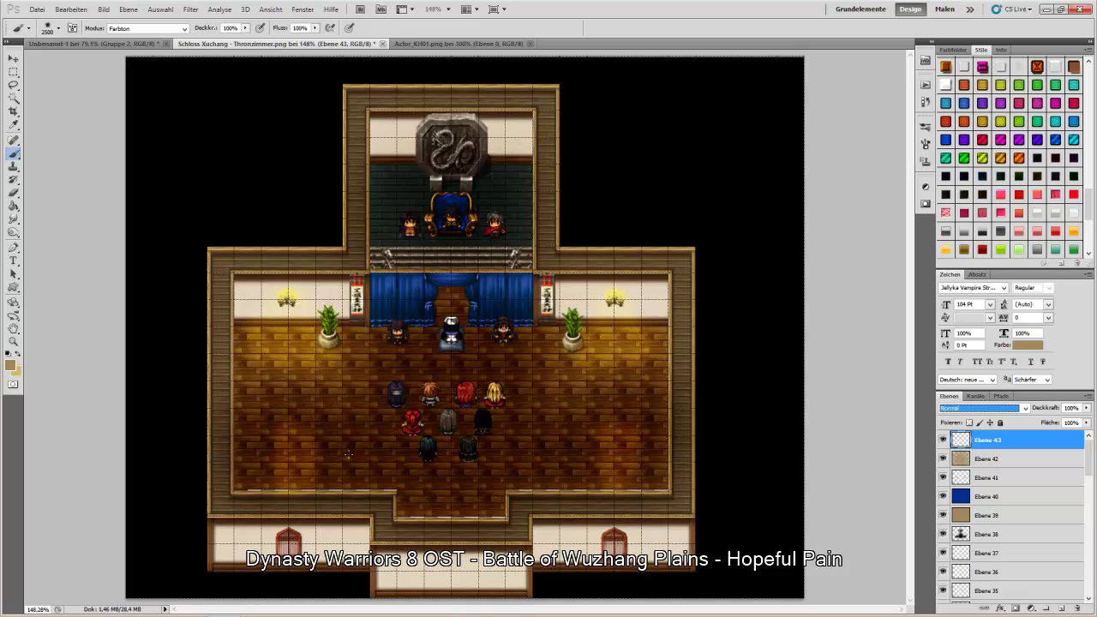
click(10, 364)
click(605, 276)
key(b)
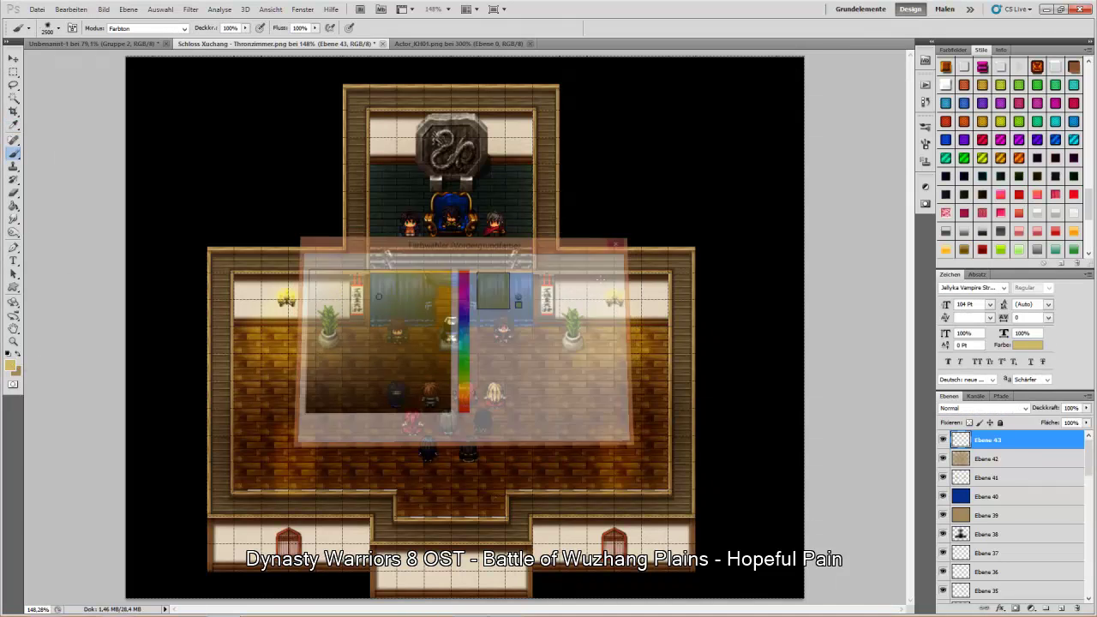
click(10, 365)
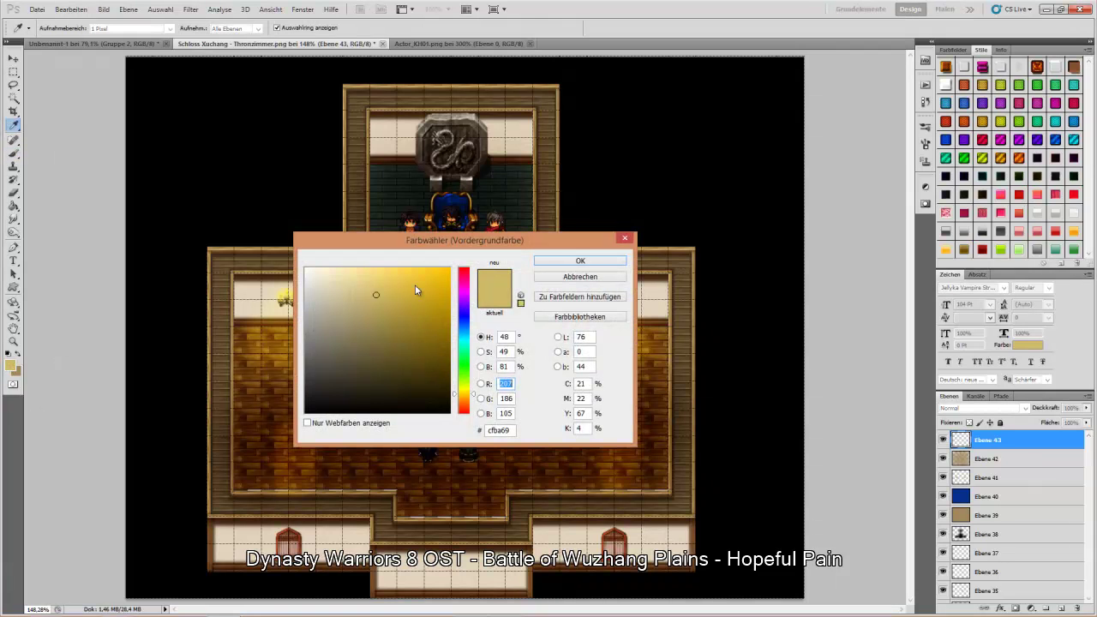
mouse_move(459, 208)
mouse_down()
mouse_move(413, 202)
mouse_move(256, 294)
mouse_move(403, 480)
mouse_move(474, 499)
mouse_move(660, 360)
mouse_move(654, 257)
mouse_move(439, 213)
mouse_move(449, 215)
mouse_up()
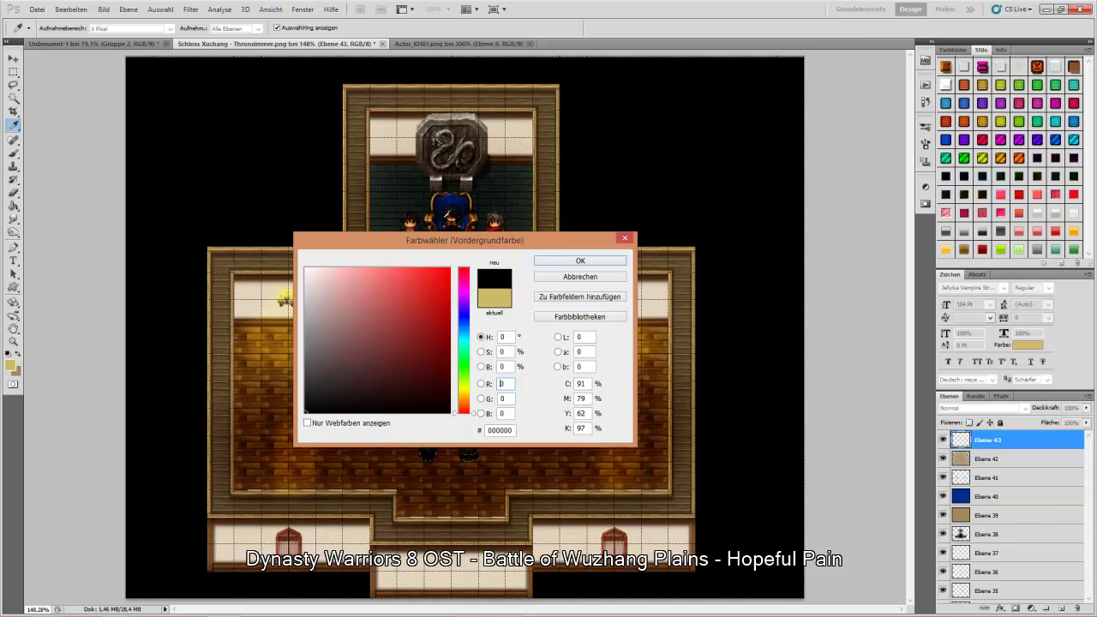
click(581, 260)
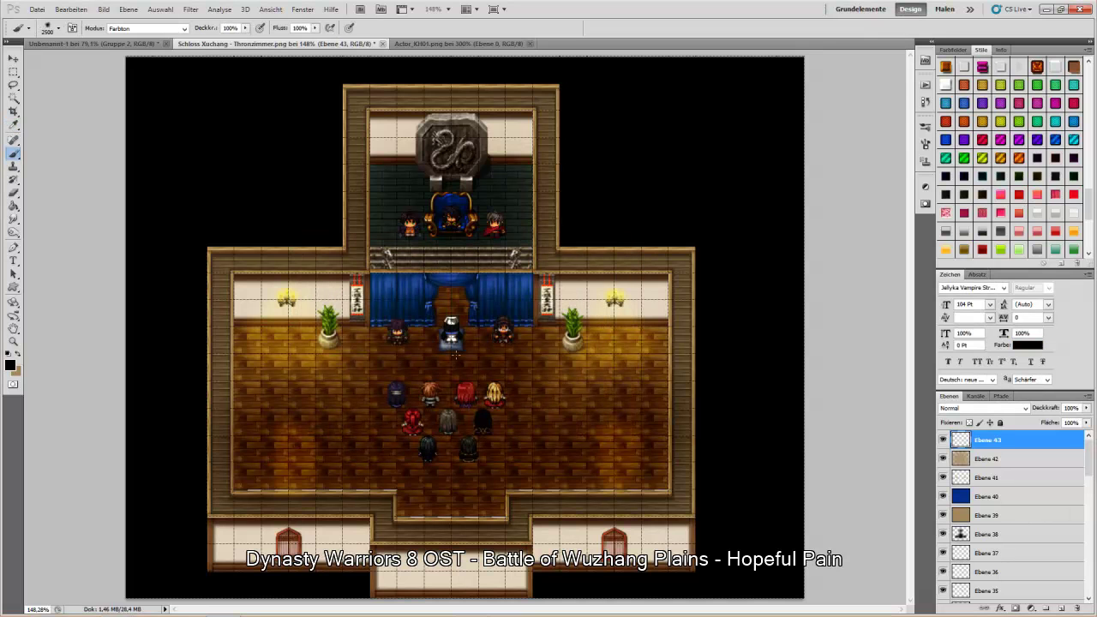
Step: Stamp the ray brush in black over the map, with blending mode Weiches Licht and 20% fill for the layer
key(alt+BackSpace)
click(986, 409)
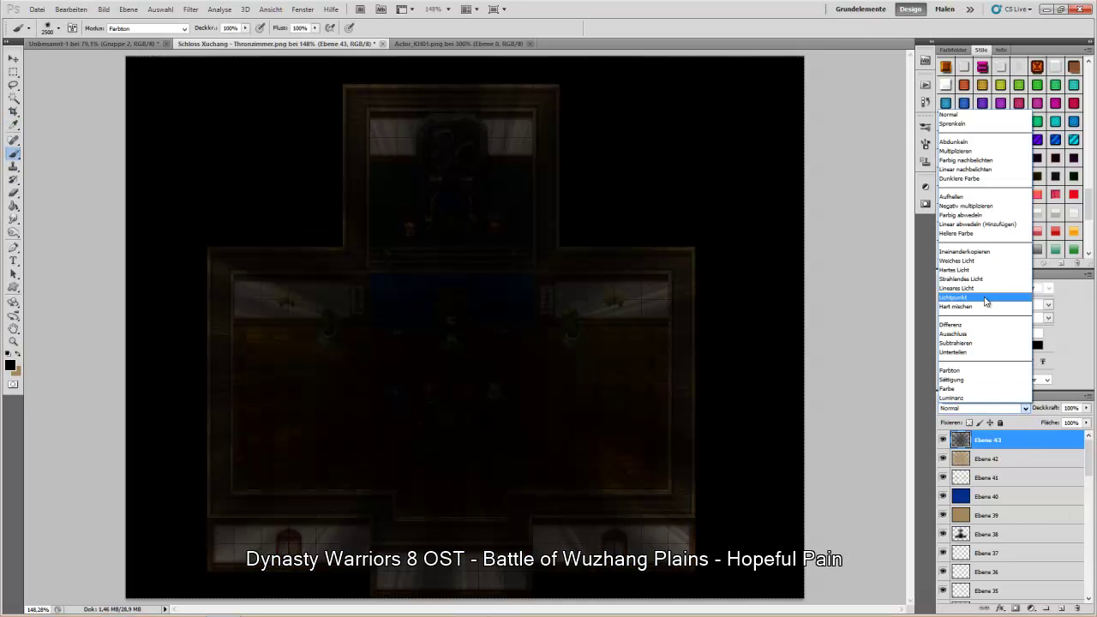
click(968, 261)
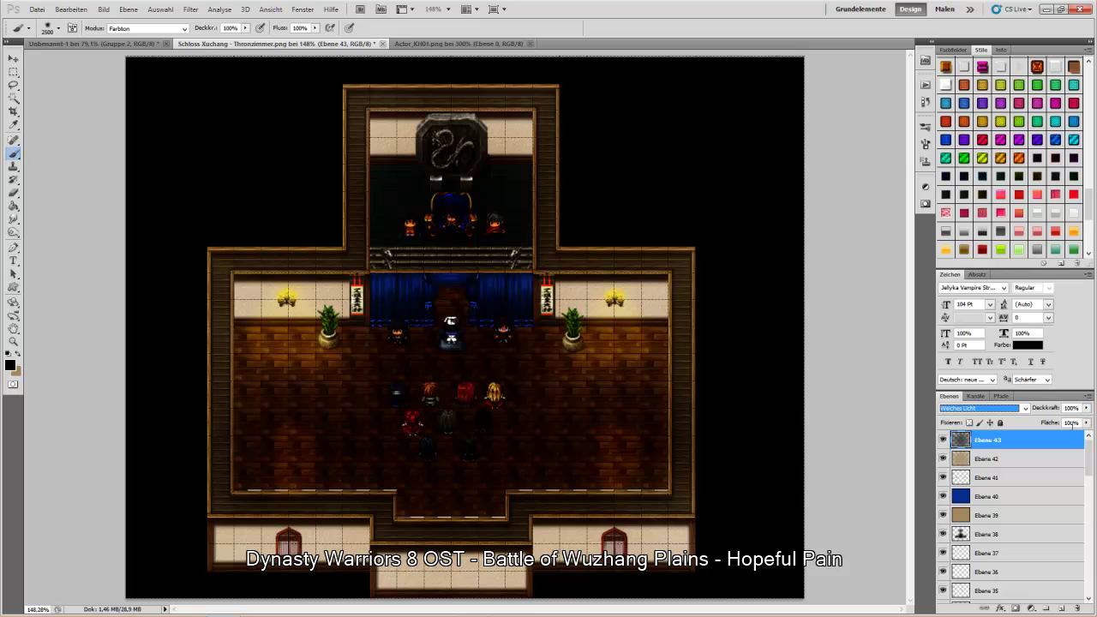
click(1071, 424)
text(28)
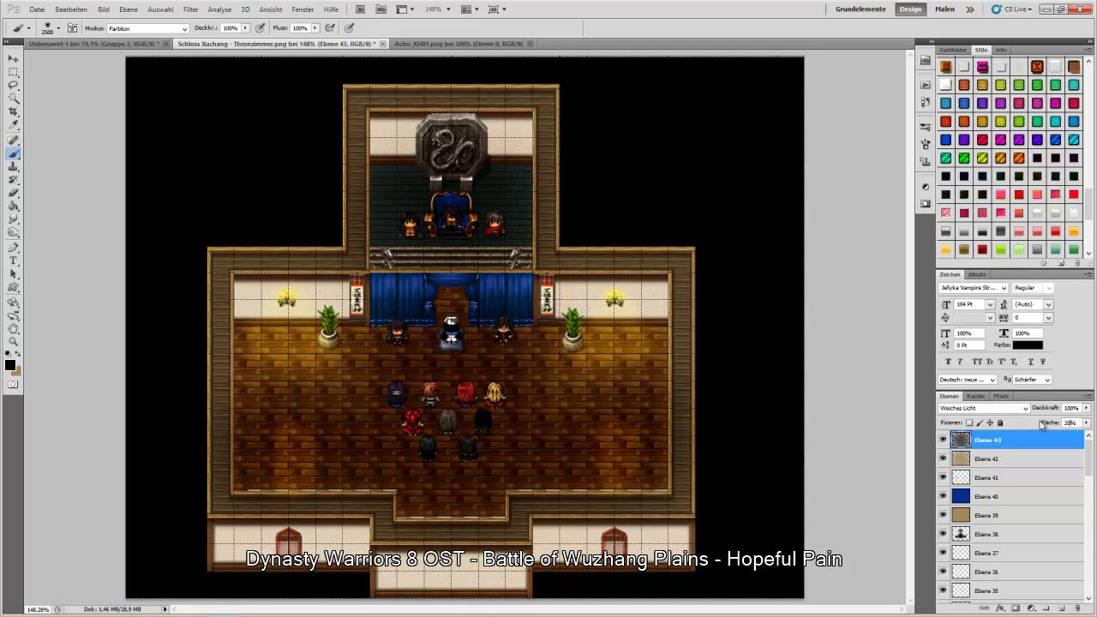
click(13, 59)
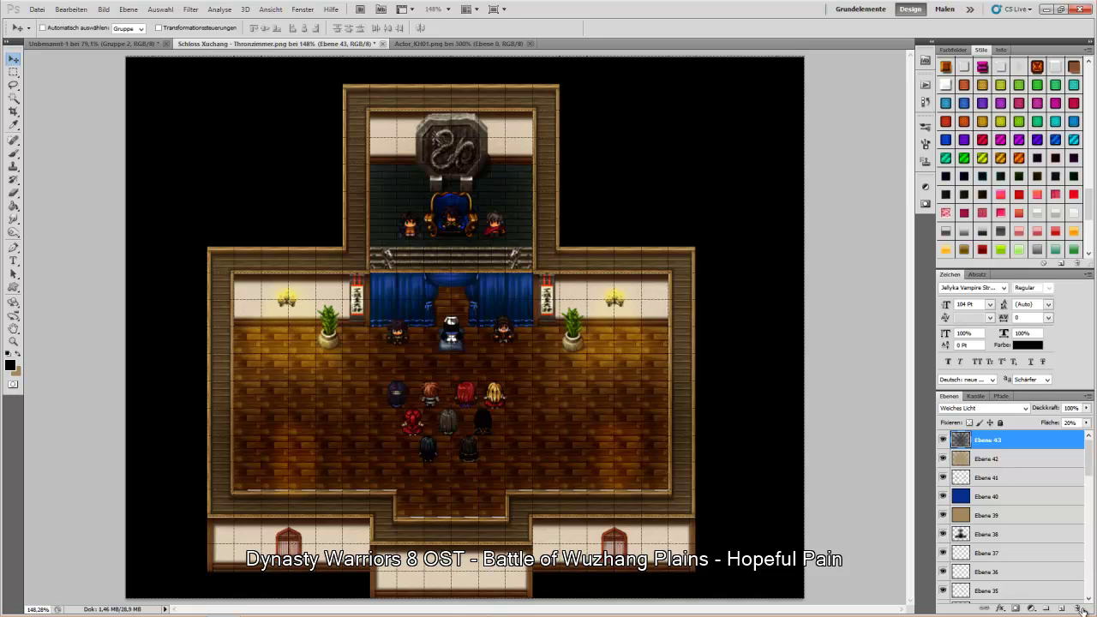
Step: Compare the map with and without the black ray layer, and delete both ray layers
drag(1083, 611, 1083, 611)
click(943, 439)
click(943, 439)
click(943, 439)
click(943, 440)
click(943, 440)
drag(1019, 441, 1078, 607)
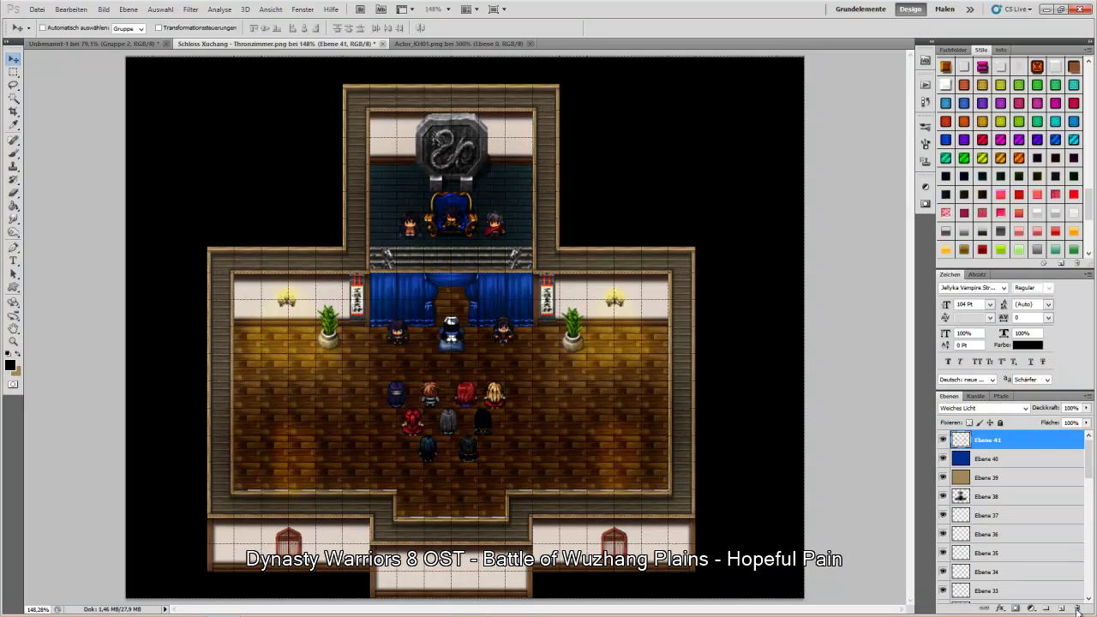
Step: Add a new empty layer and reset the foreground and background colours to black and white
click(1062, 608)
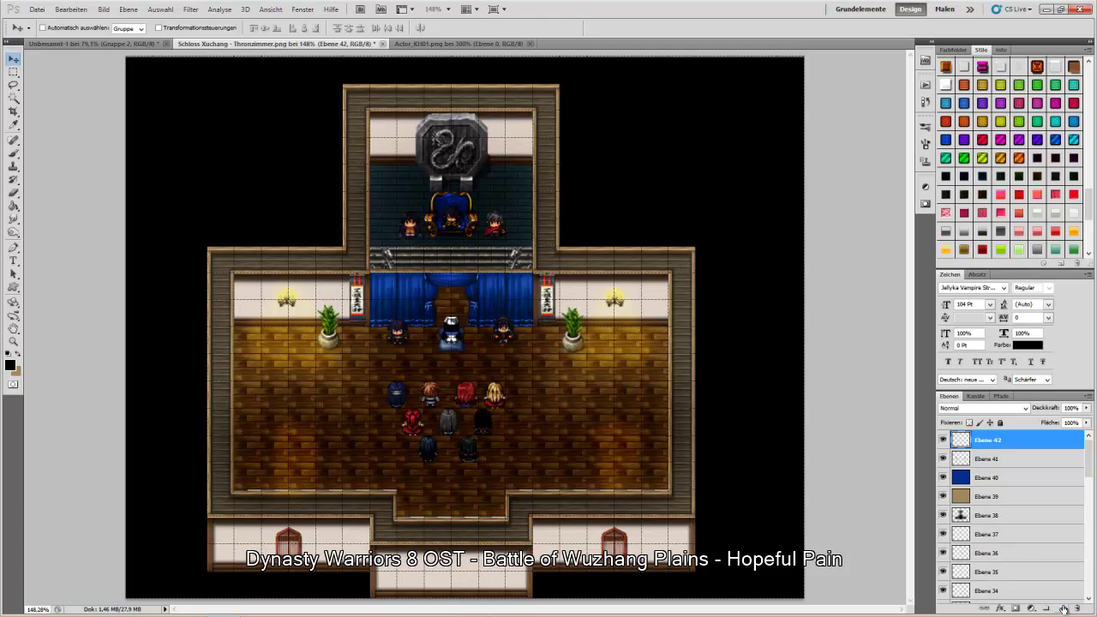
click(17, 355)
click(17, 354)
Step: Try applying the Helligkeit interpolieren noise filter to the empty layer
click(190, 10)
mouse_move(284, 127)
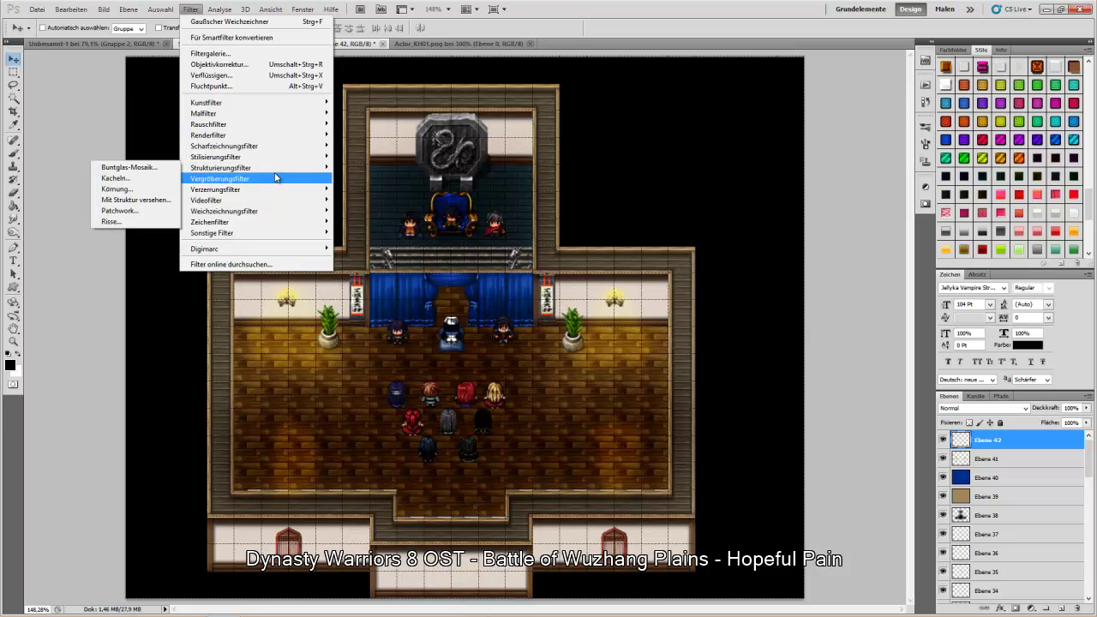
mouse_move(249, 124)
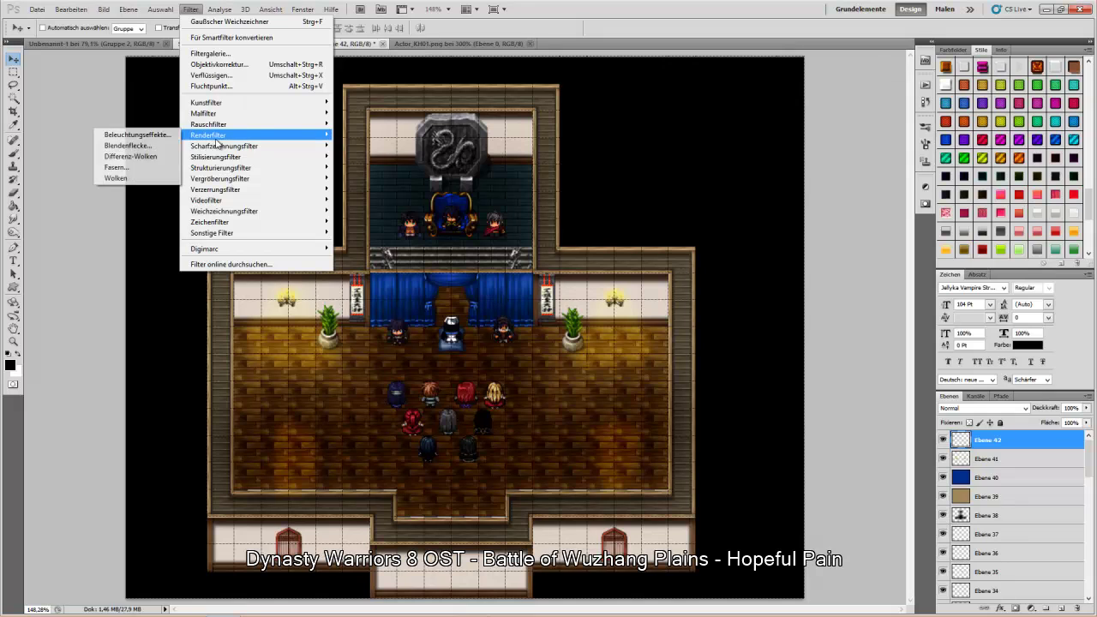
click(155, 129)
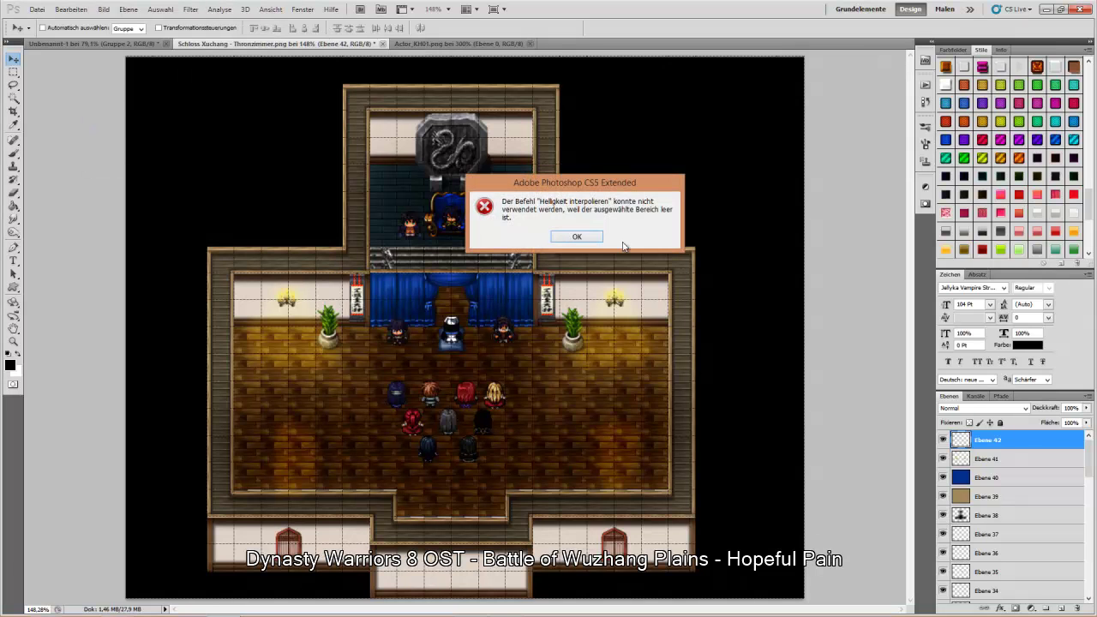
click(564, 242)
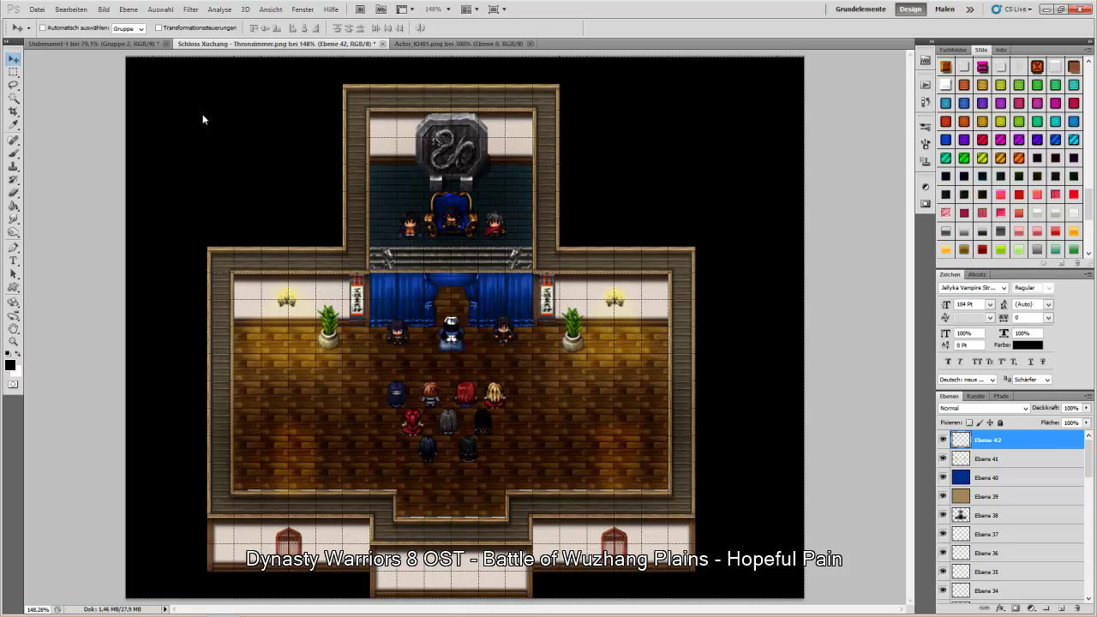
Step: Close the character sprite sheet Actor_KH01.png
click(420, 44)
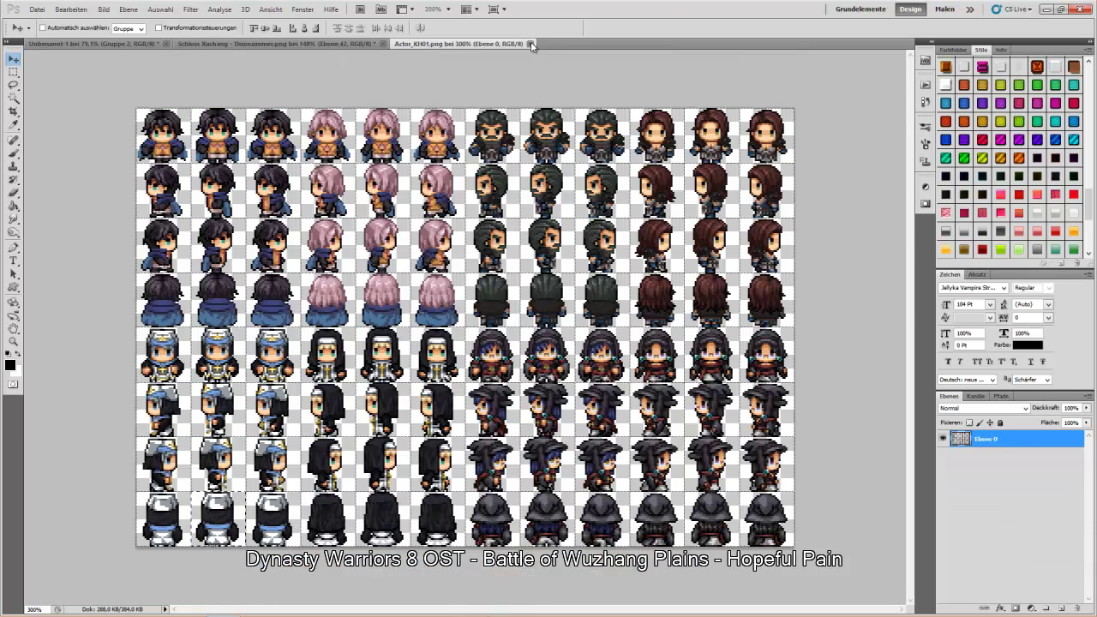
click(531, 44)
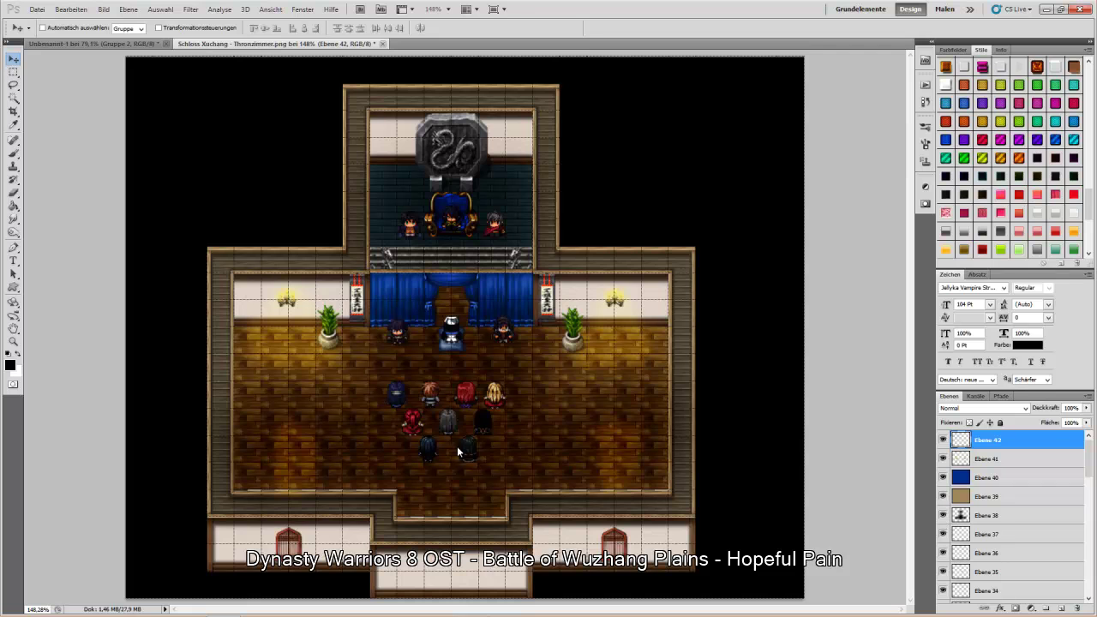